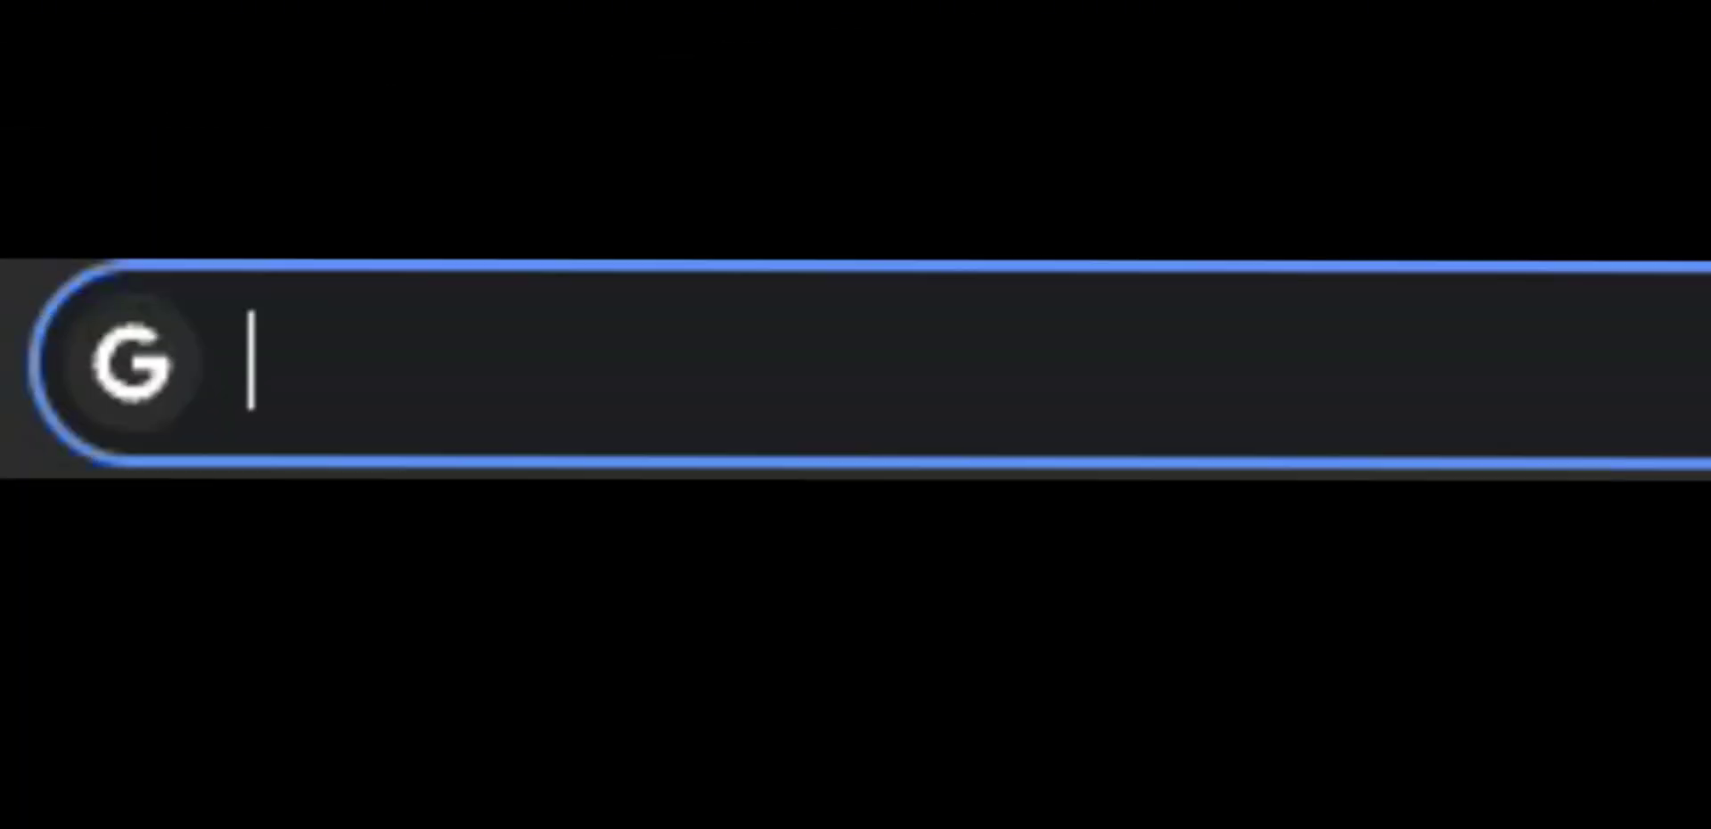
- Enter benchling.com/crispr in the browser address bar
text(benchling.com)
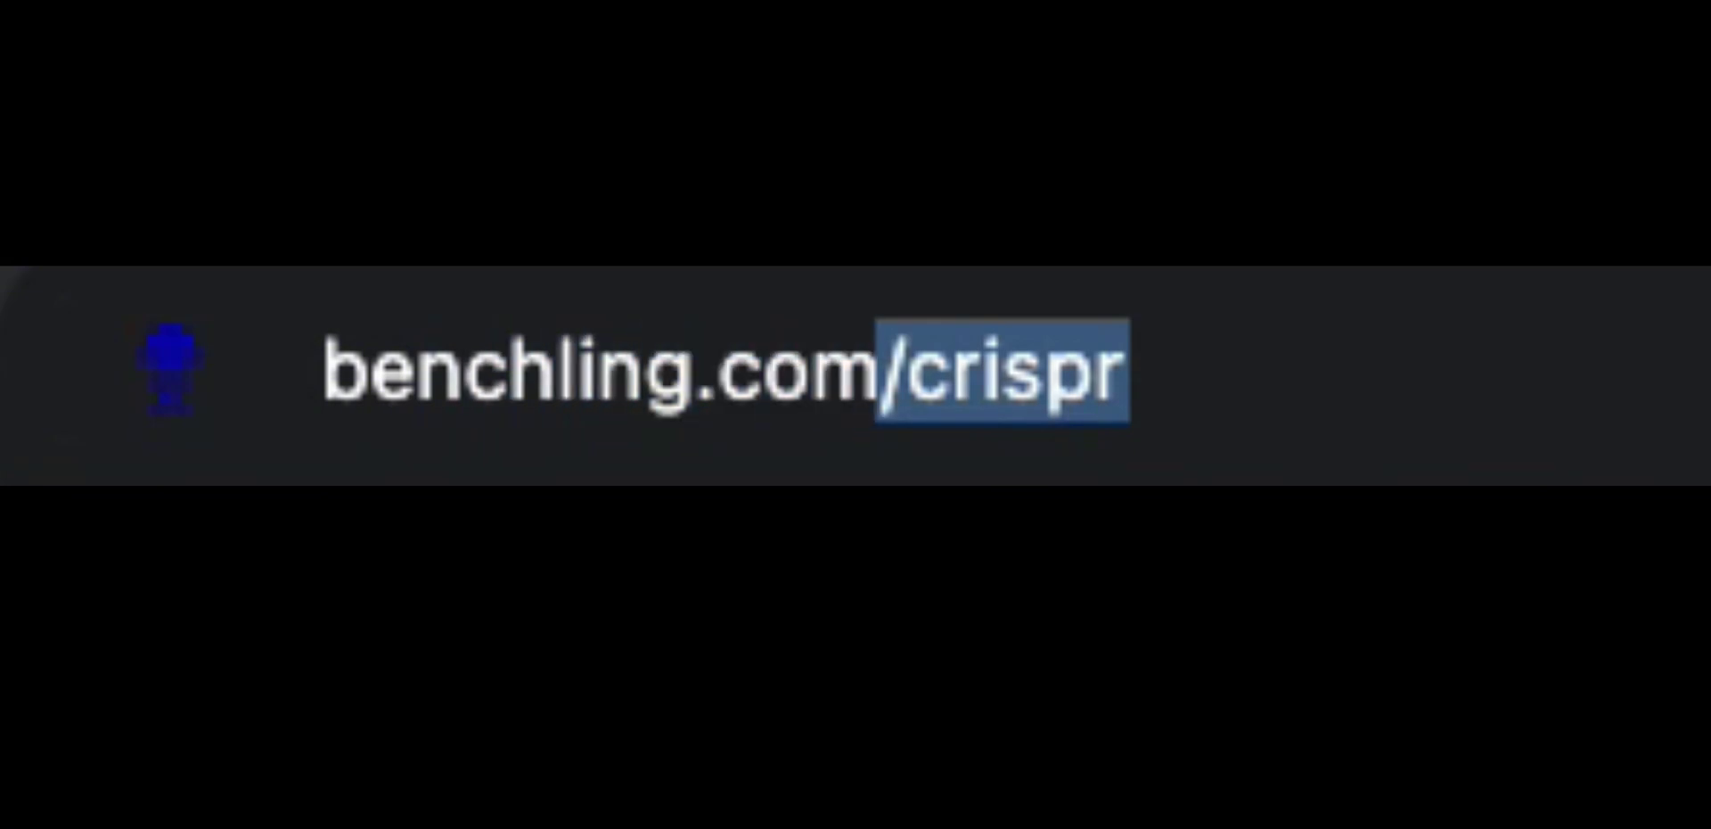
- Load benchling.com/crispr and log in to Benchling with the Google account
key(Return)
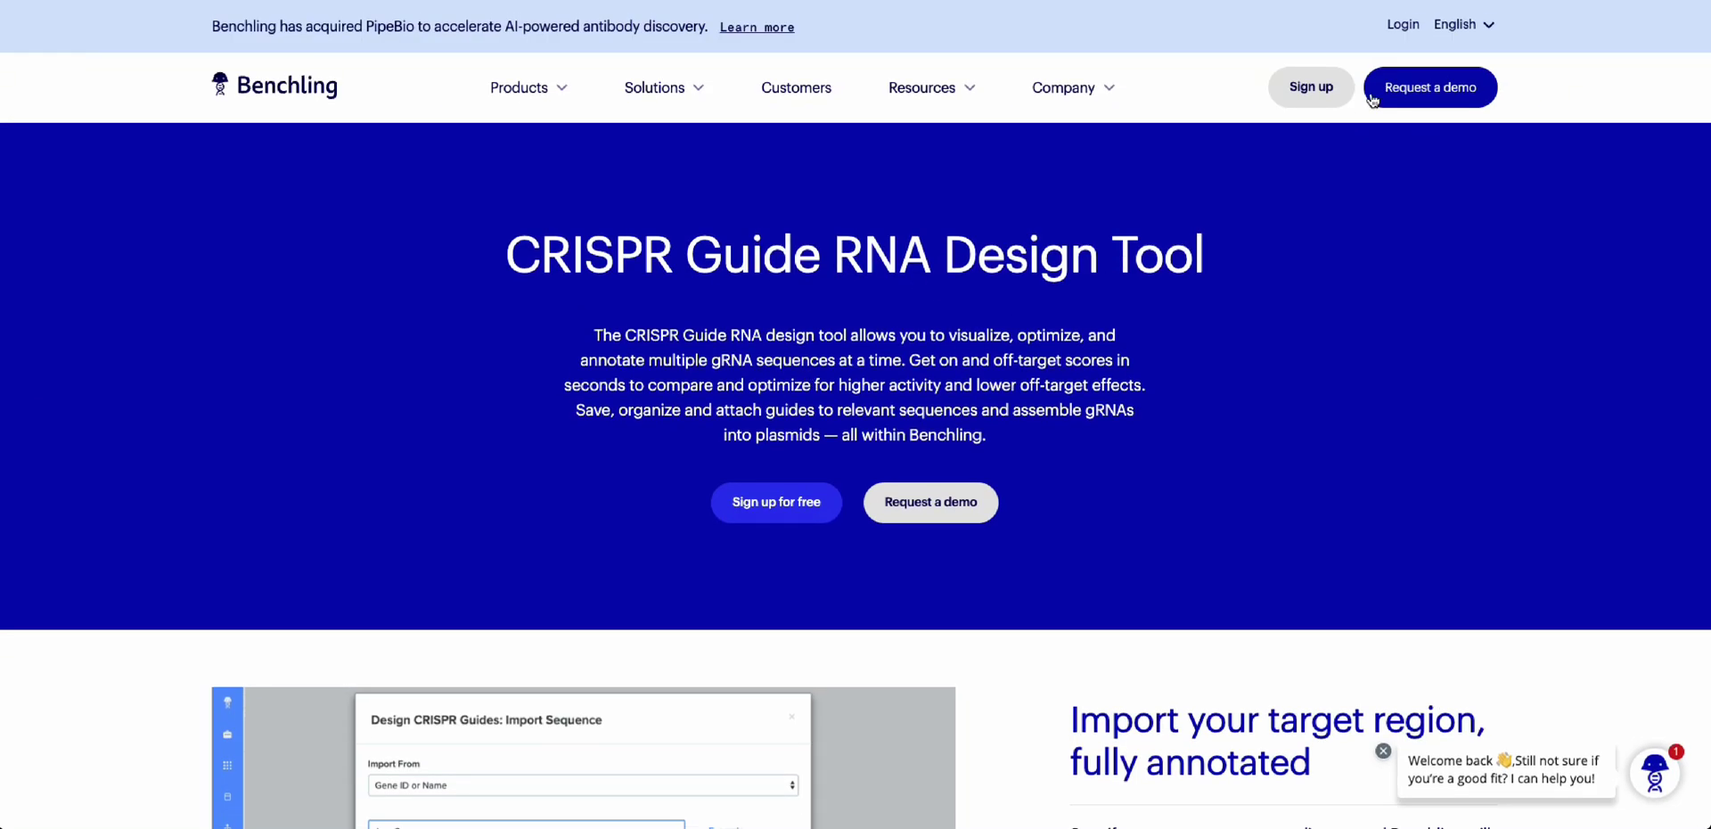
click(1404, 27)
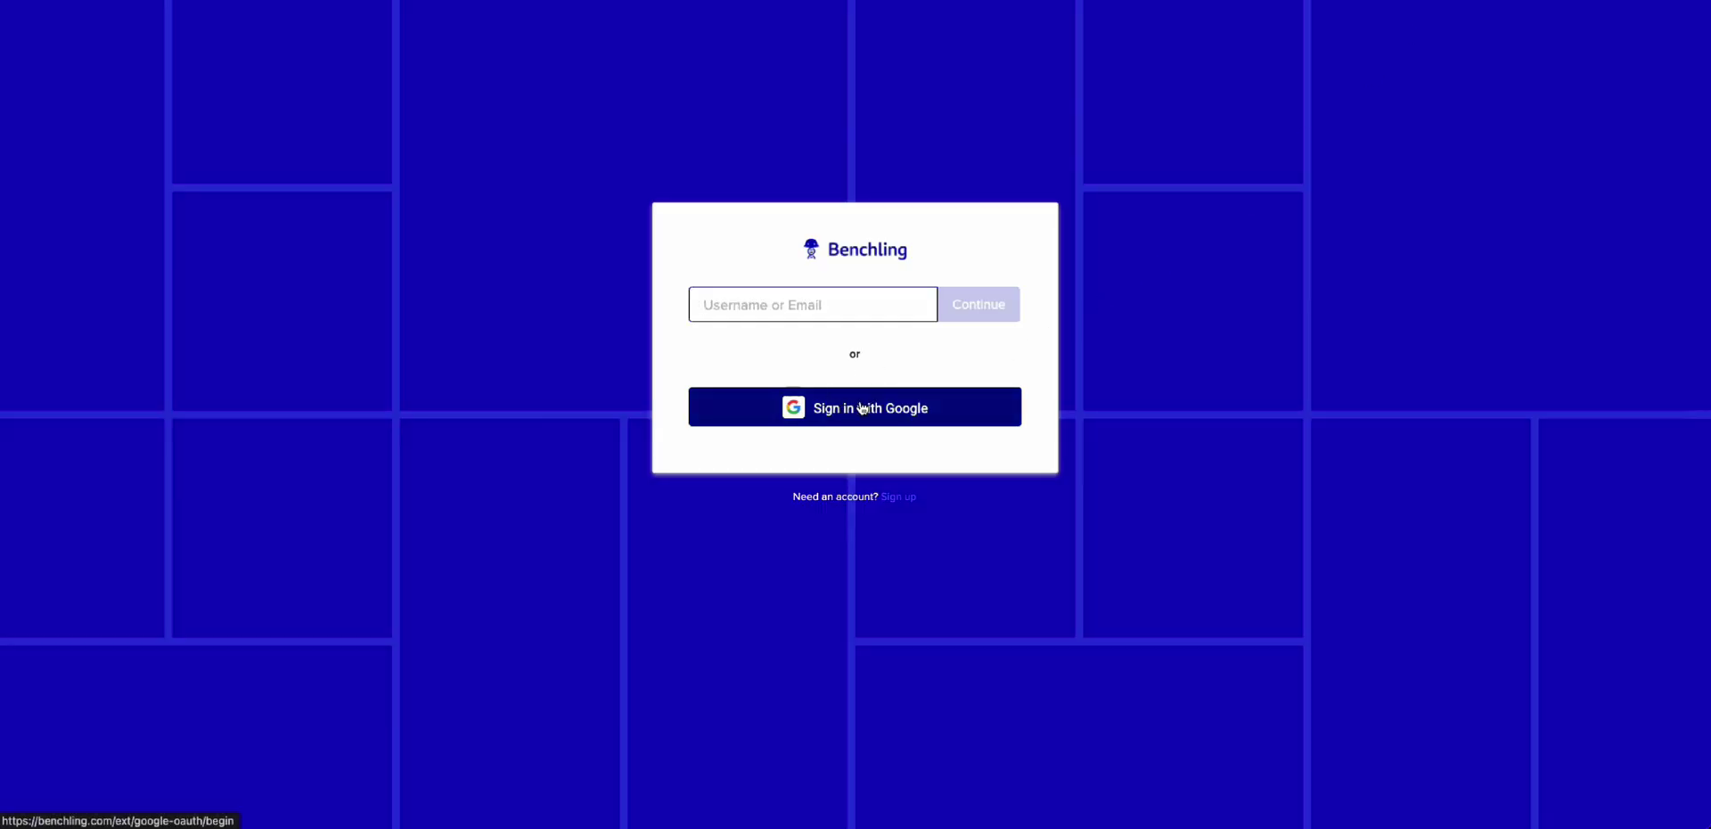
click(861, 408)
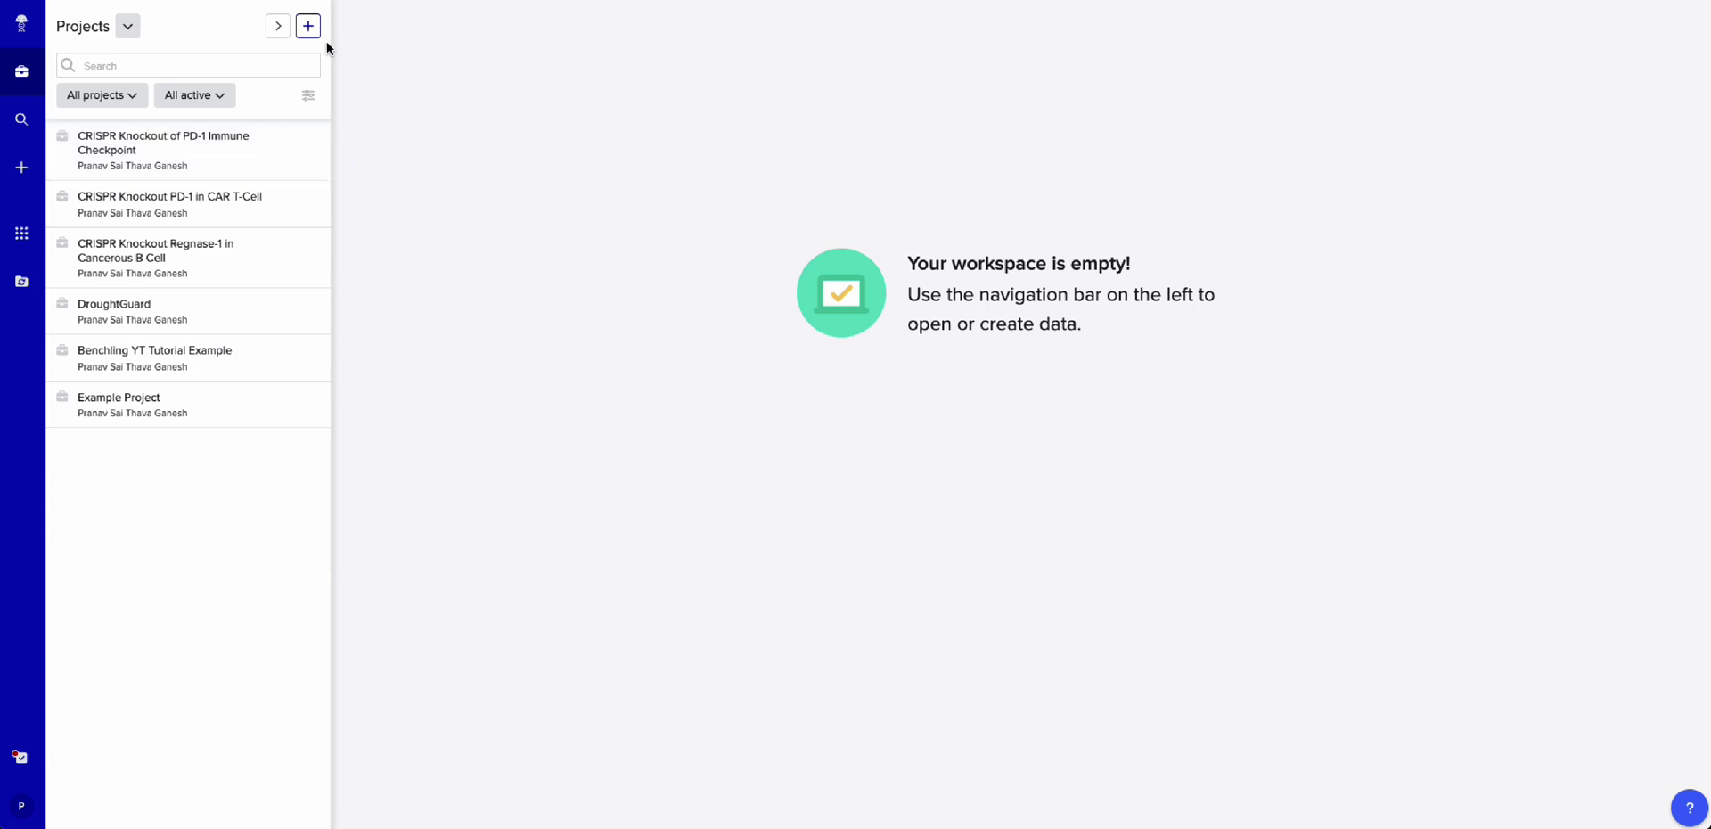
click(21, 22)
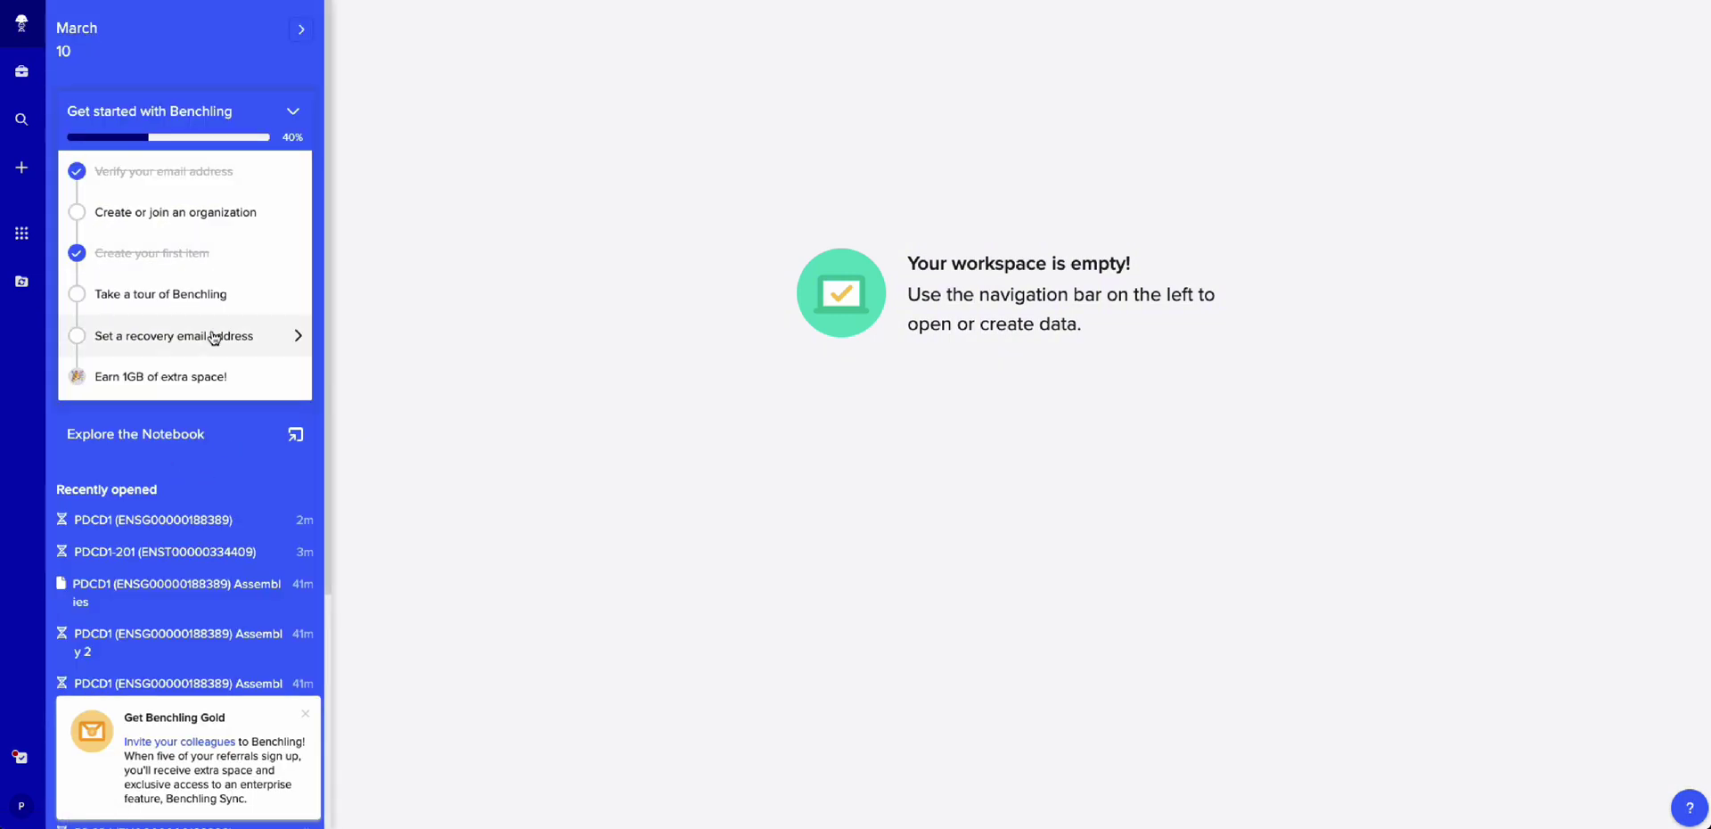
click(21, 70)
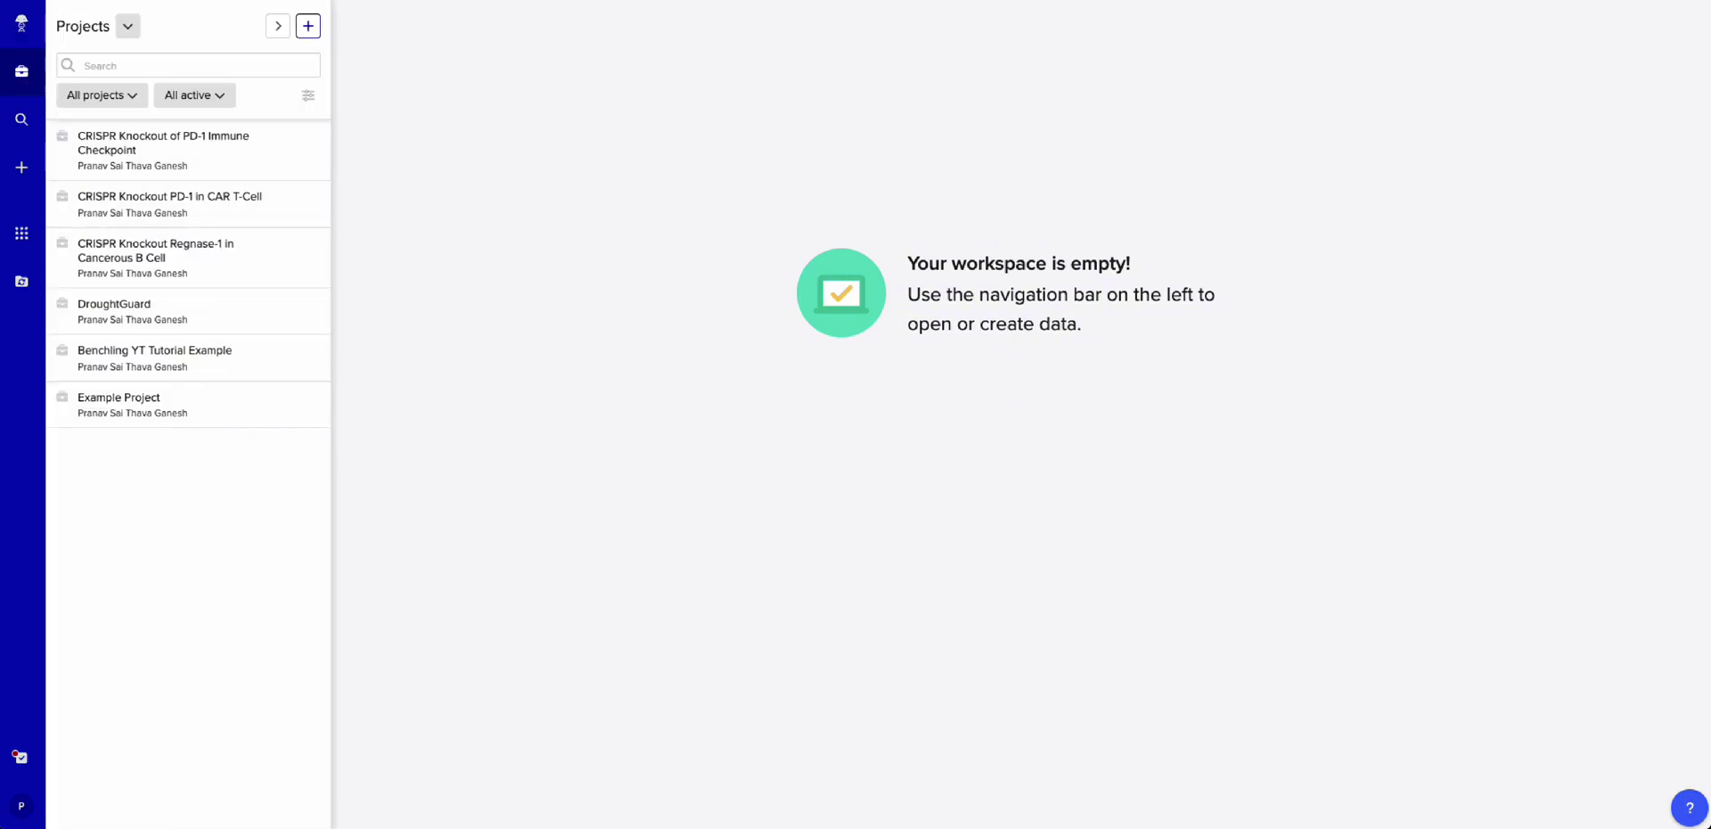
click(22, 118)
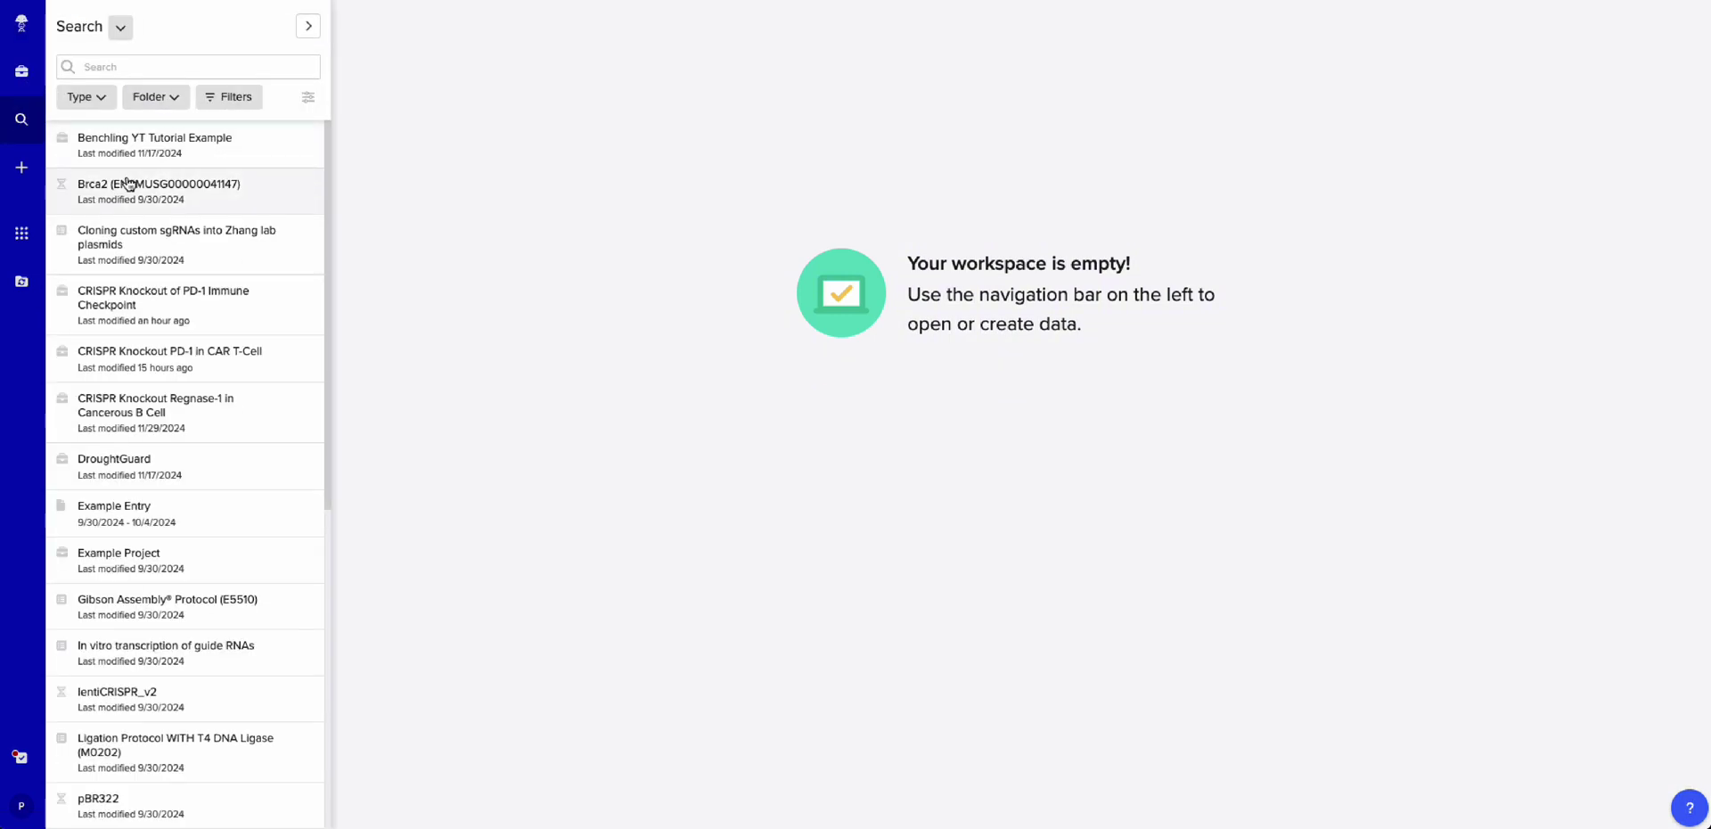
click(24, 162)
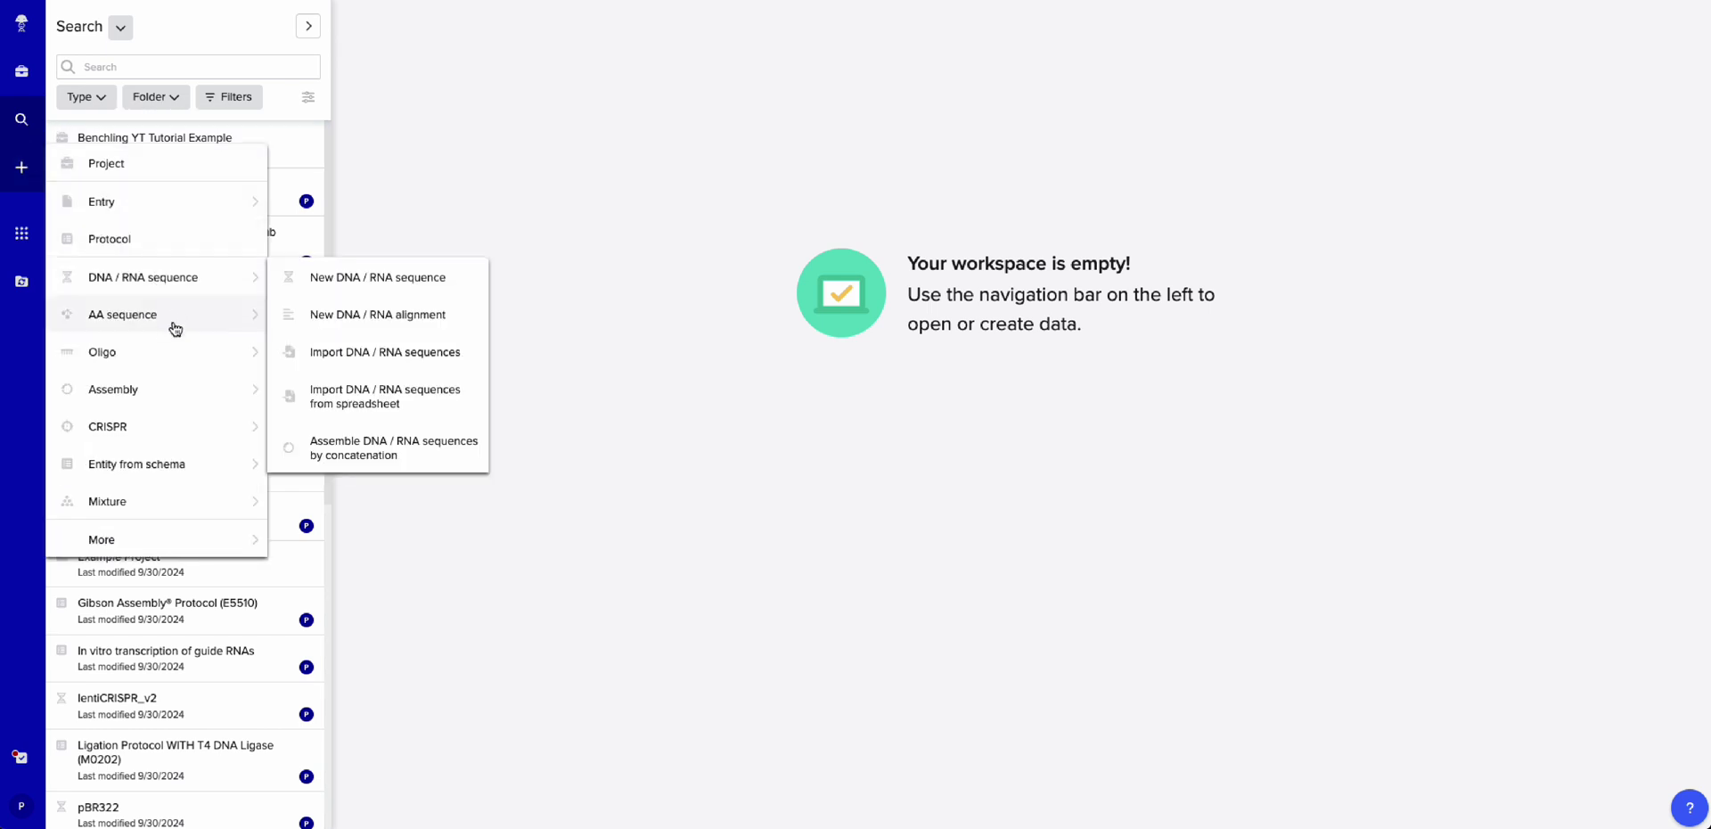
mouse_move(169, 415)
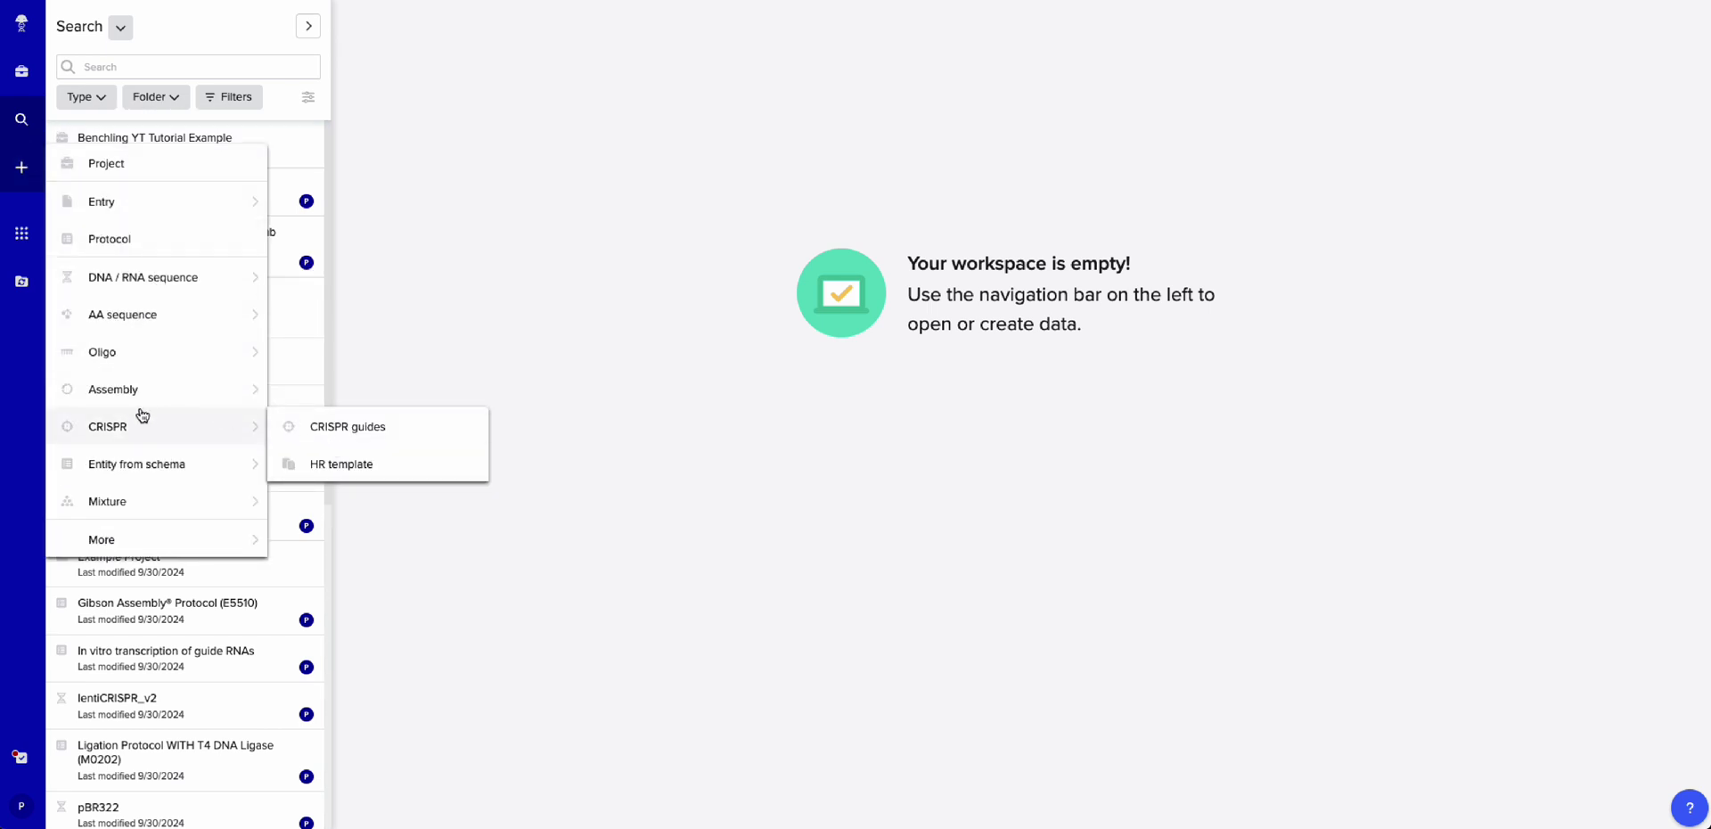
click(21, 177)
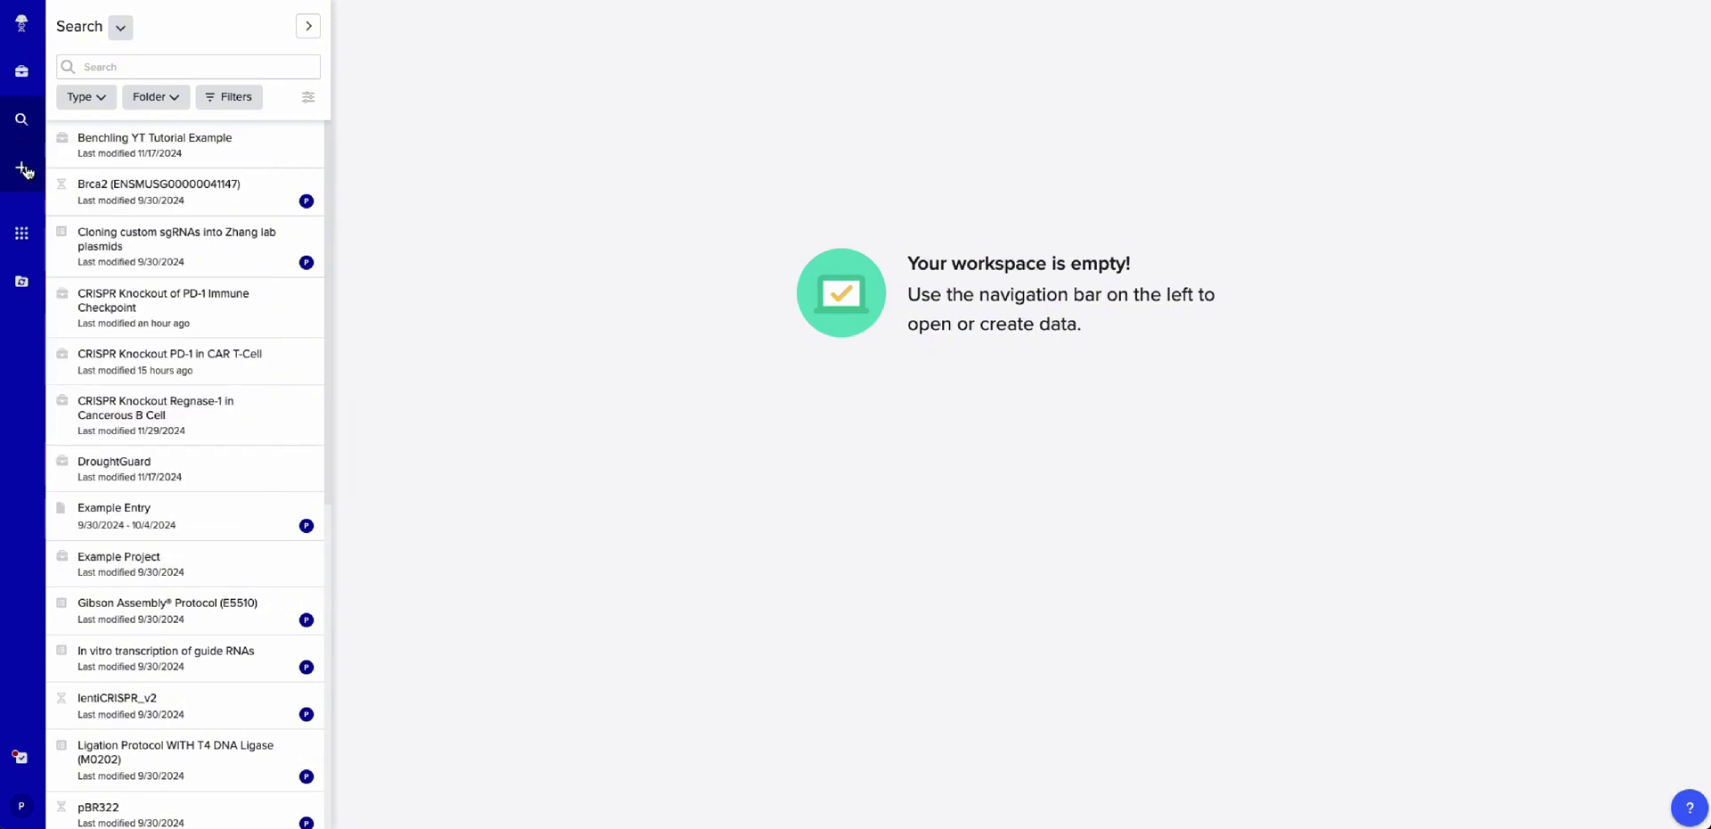
click(25, 67)
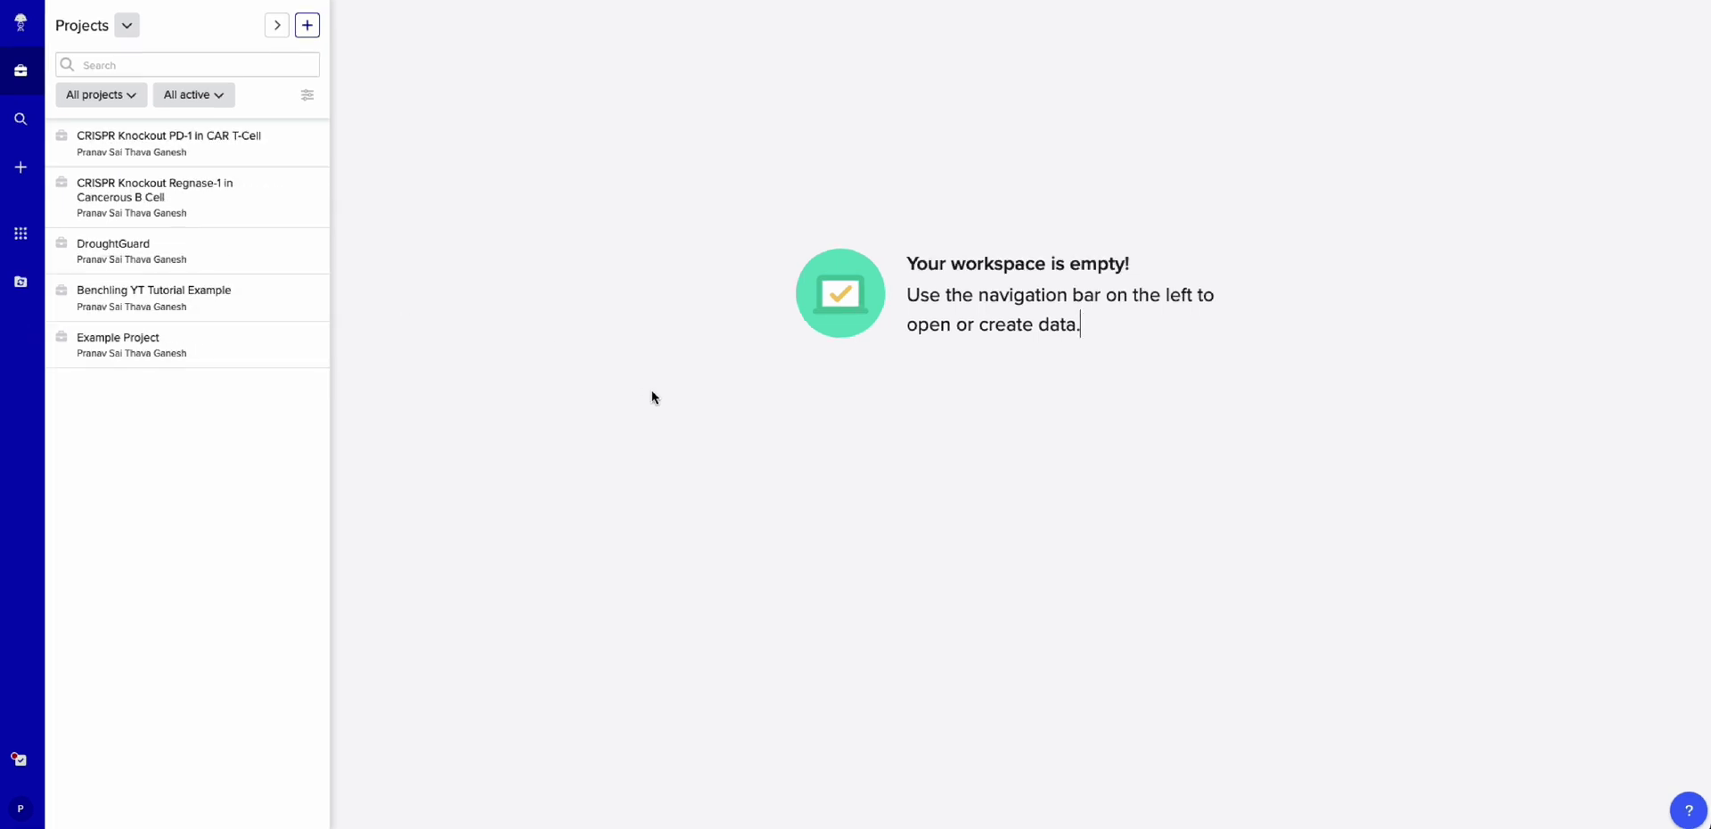
- Add a new project named 'CRISPR Knockout of PD-1 Immune Checkpoint'
click(312, 28)
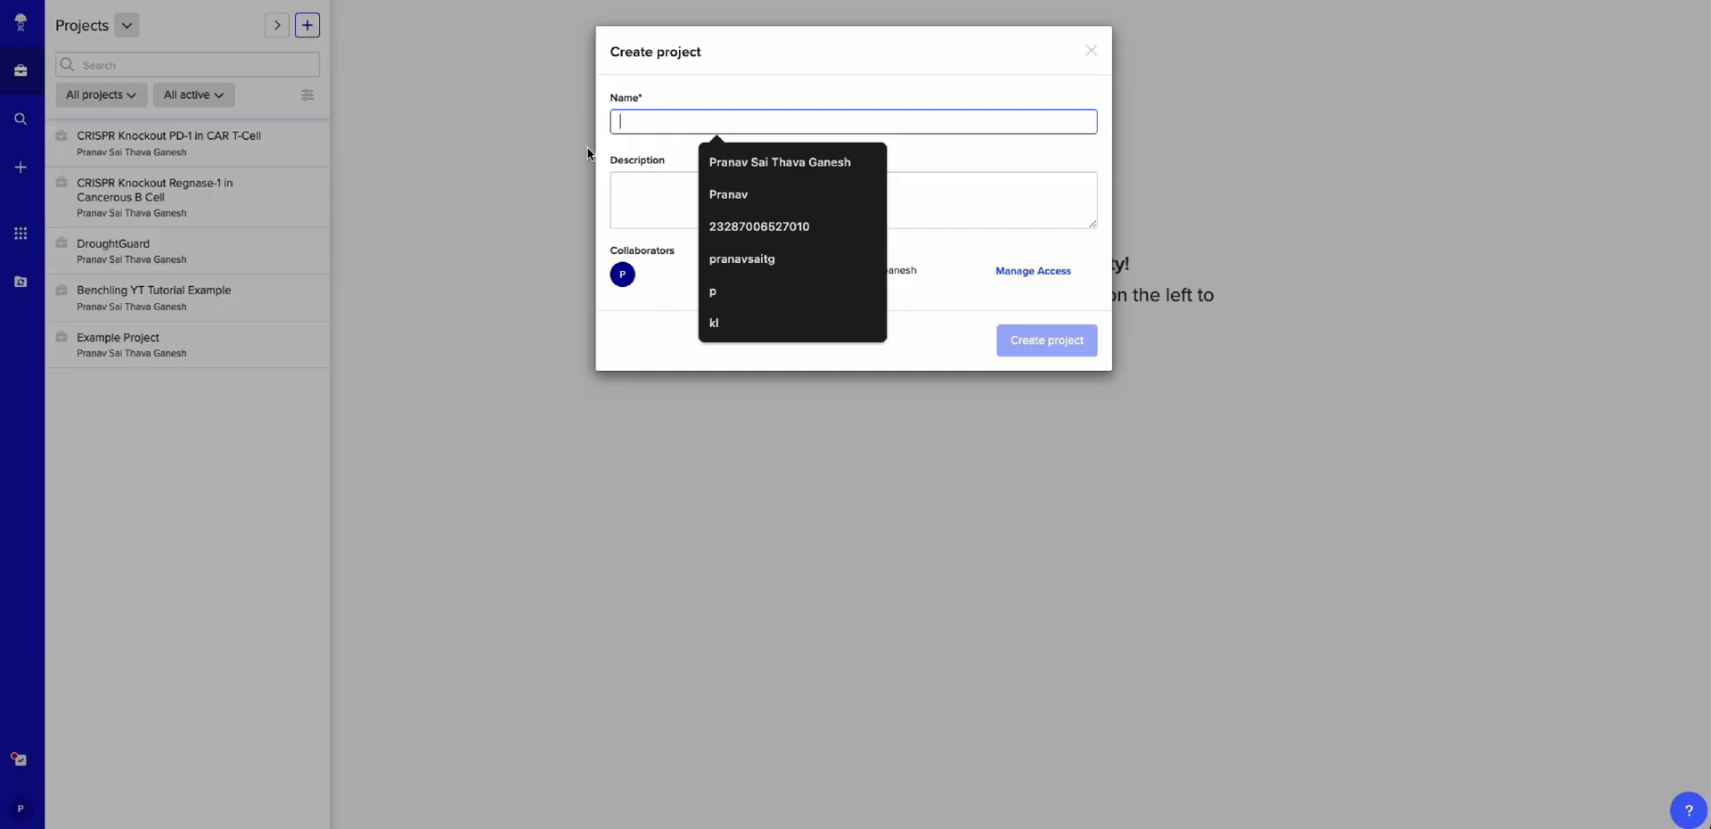
text(CRISPR Knockout)
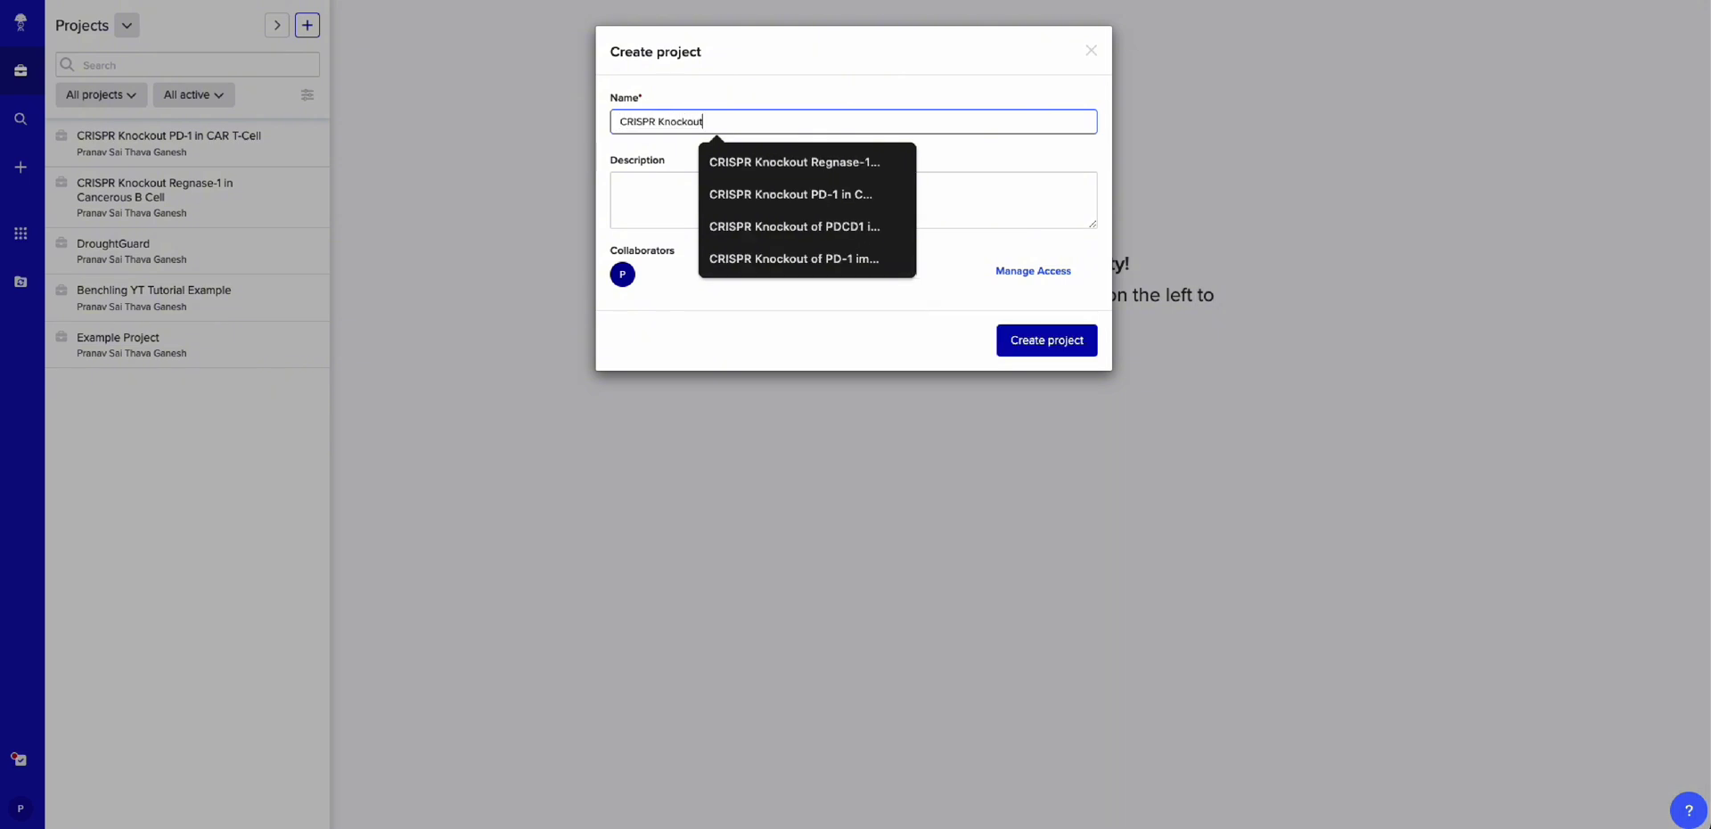
text( of PD-1)
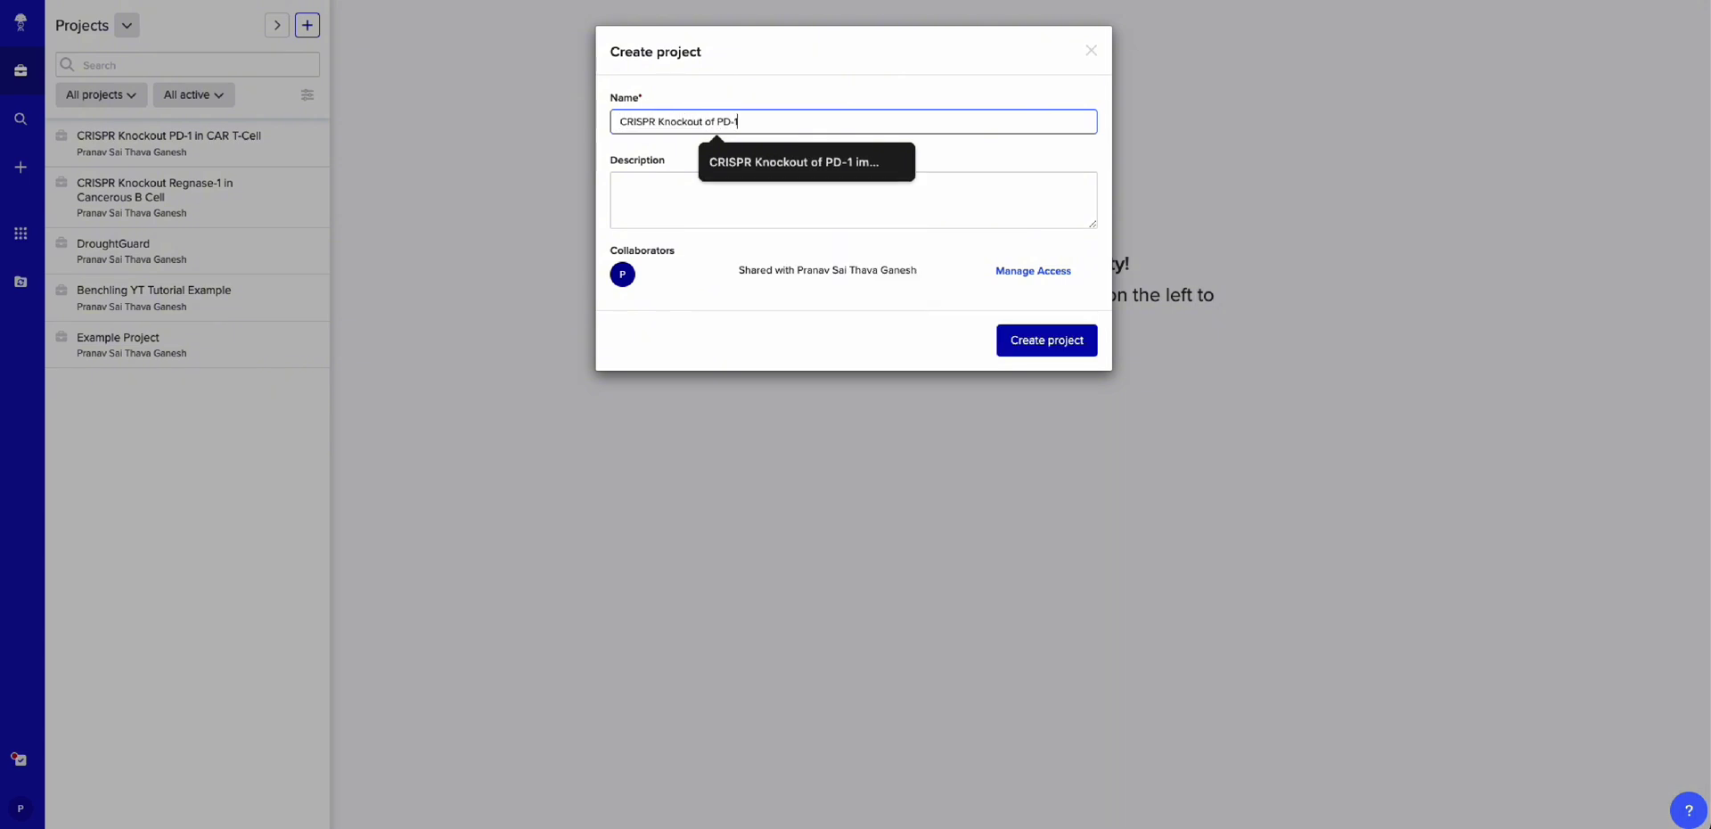
text( Immune Checkpoint)
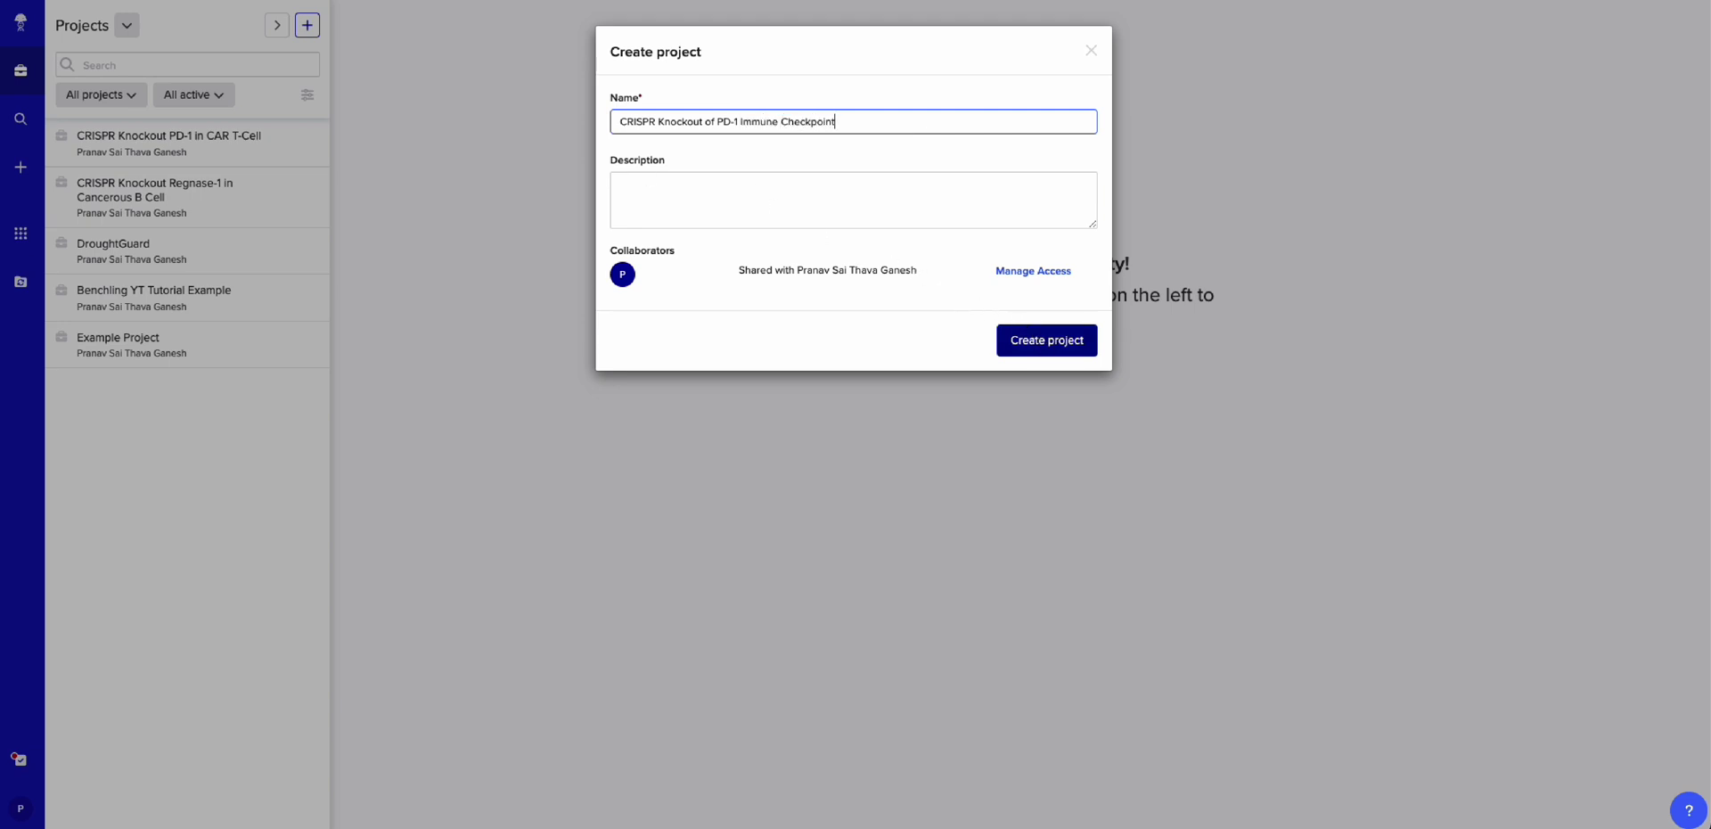
click(1041, 341)
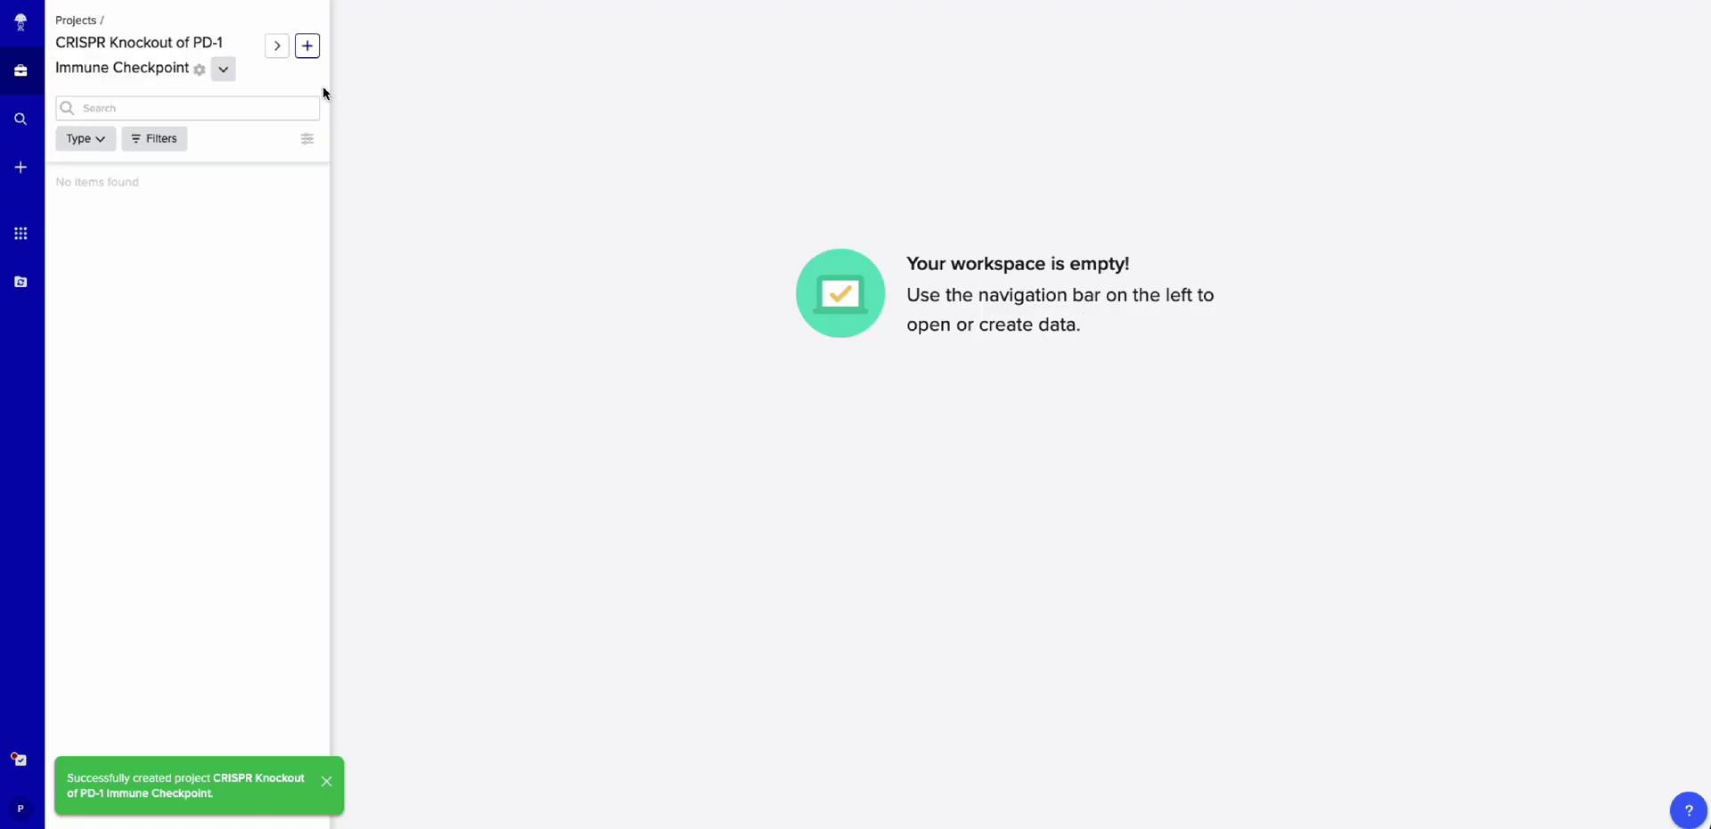
- Start a DNA / RNA sequence import from a public database
click(306, 47)
mouse_move(355, 260)
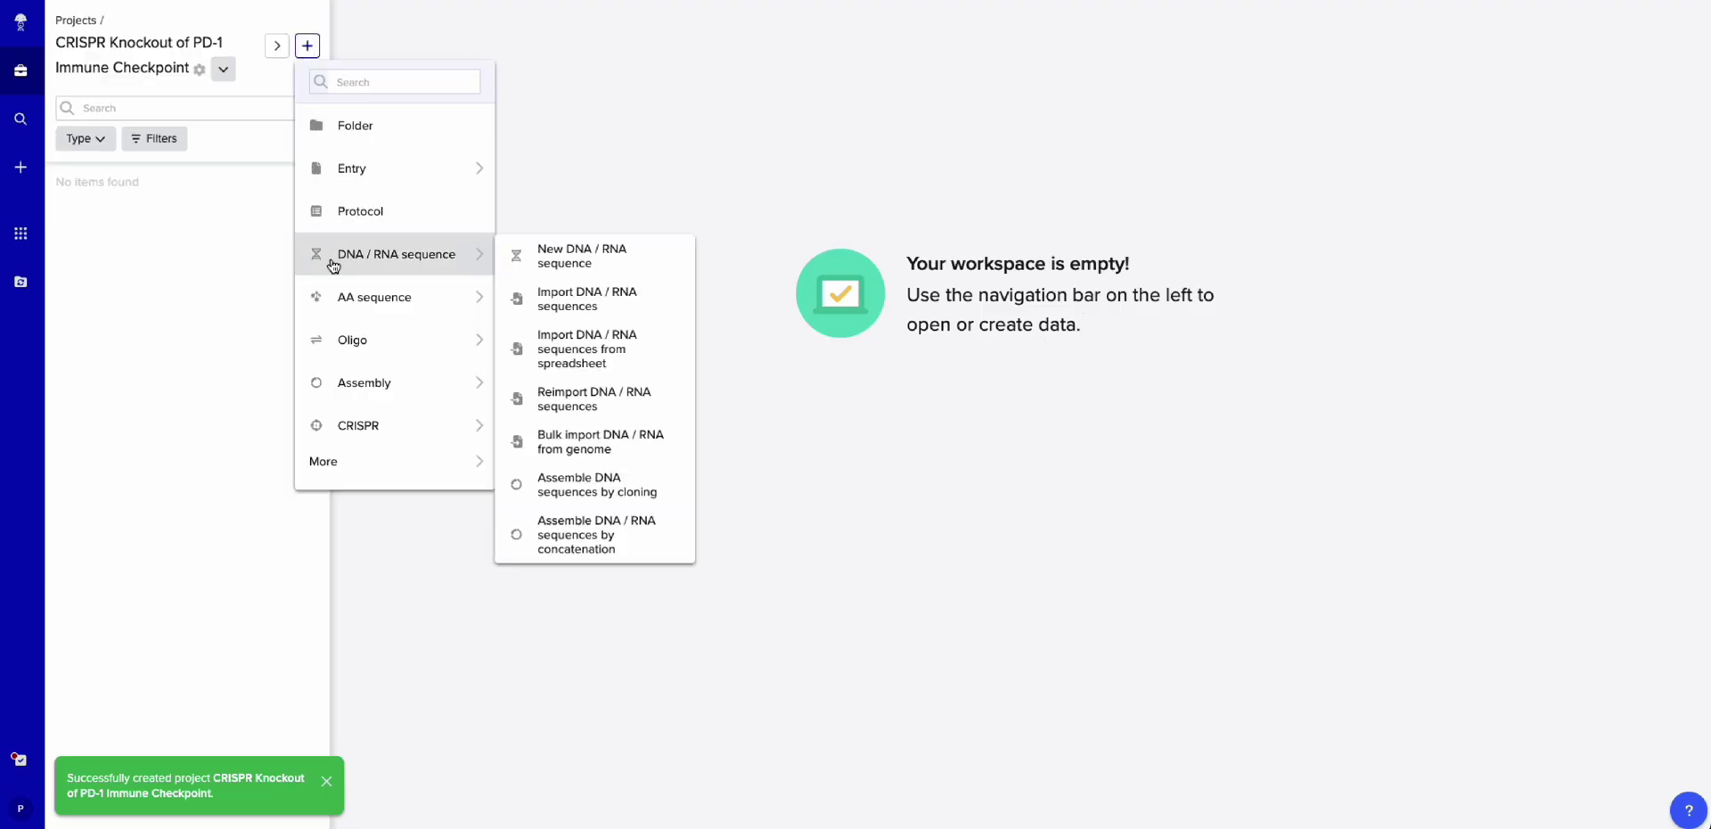
click(579, 305)
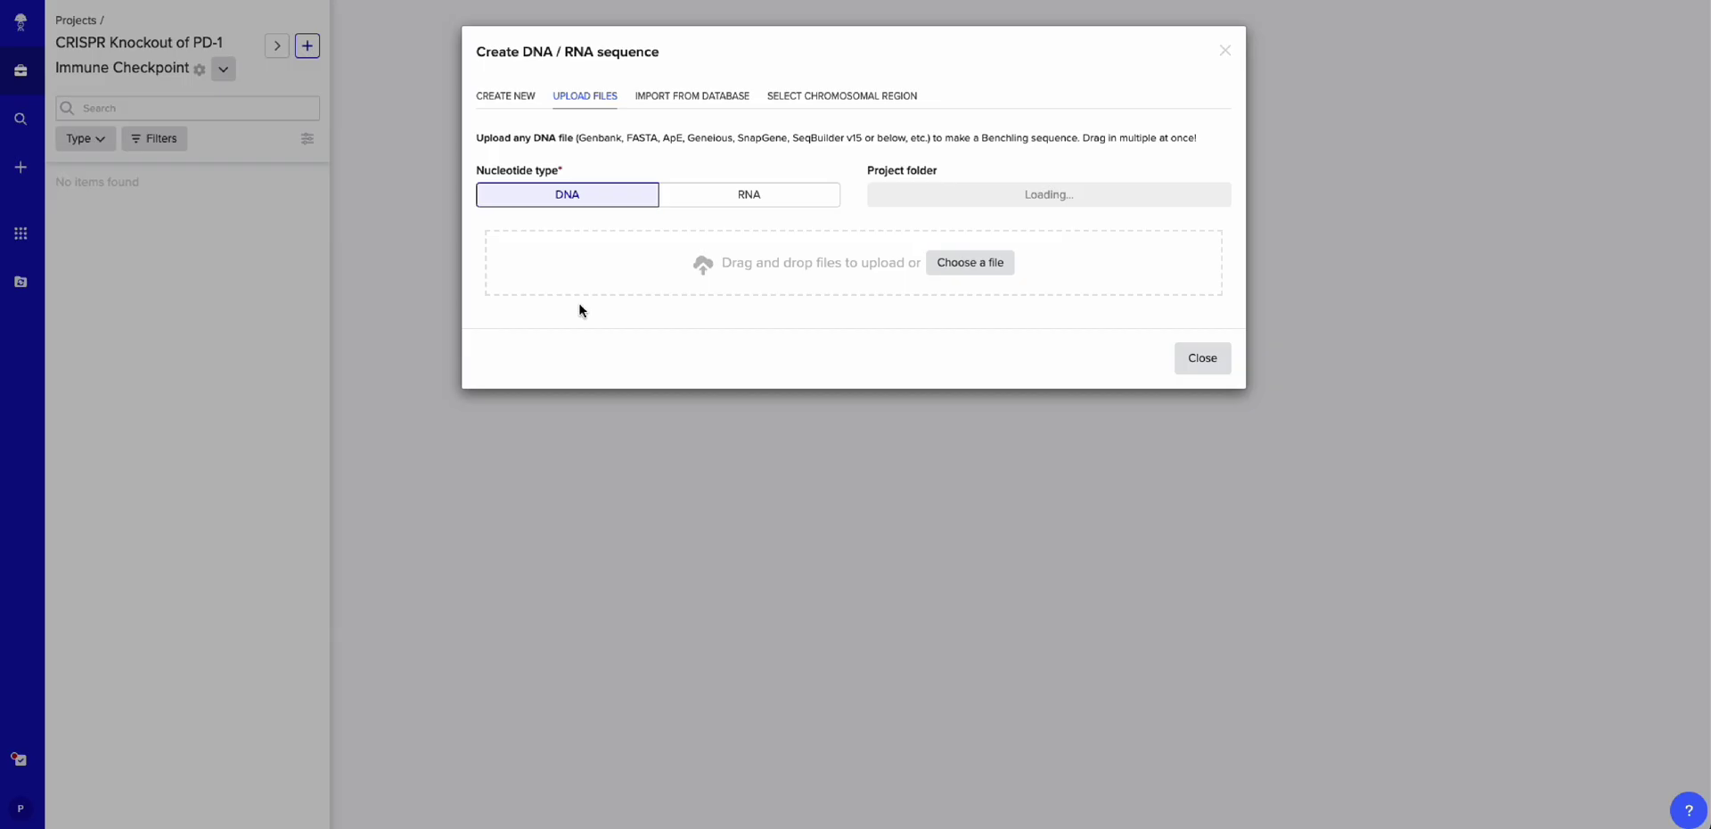
click(720, 98)
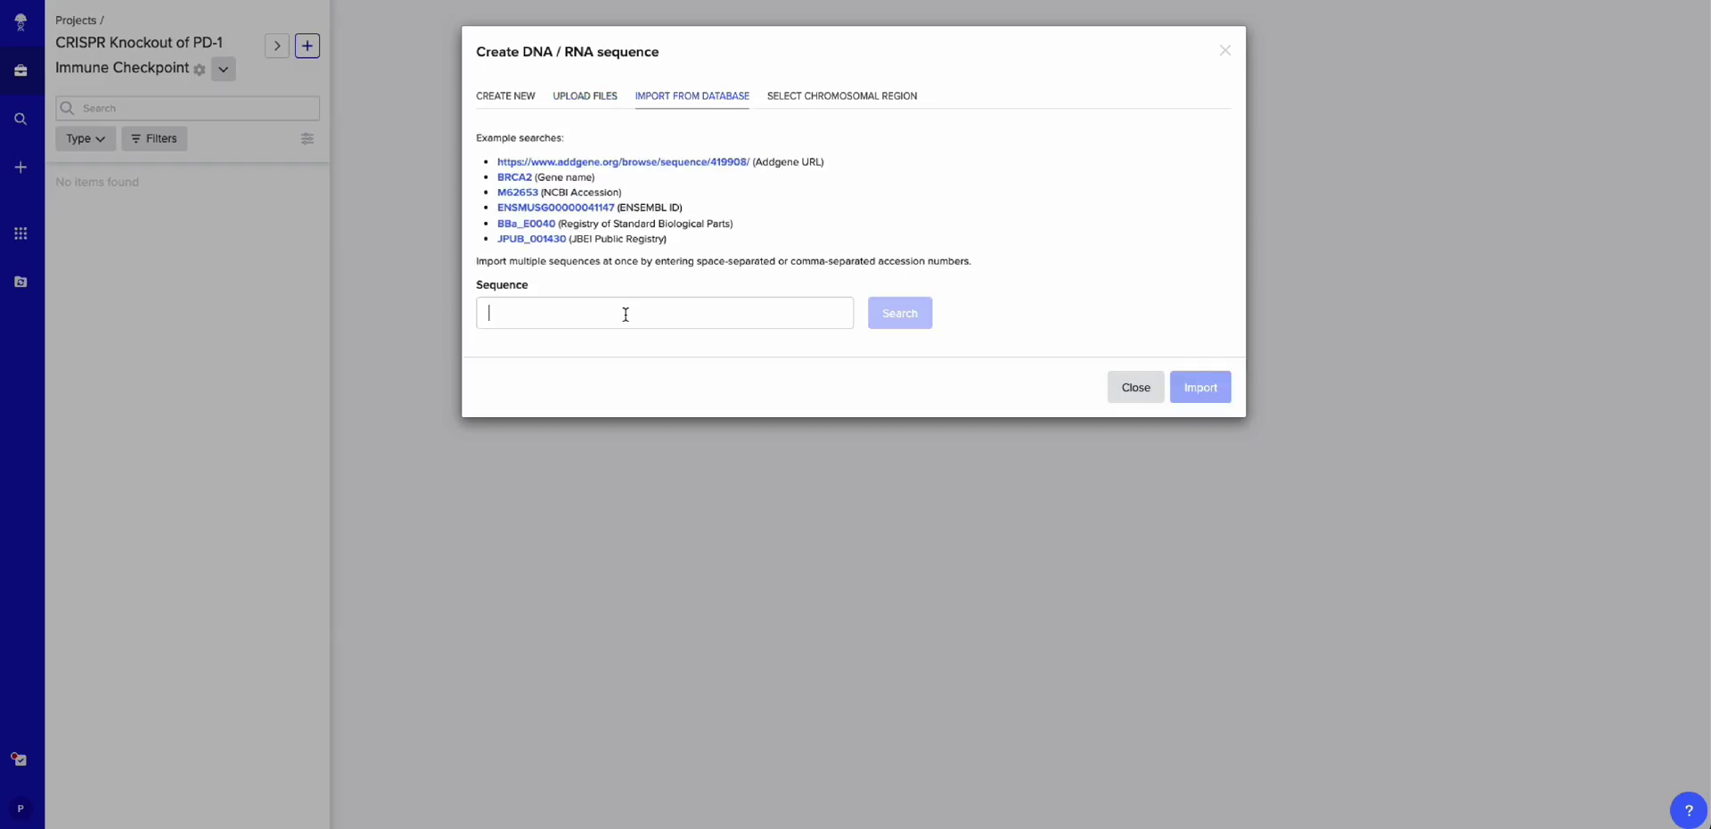
- Search Ensembl for PDCD1 in GRCh38 and import PDCD1-201 into the project
text(PDCD1)
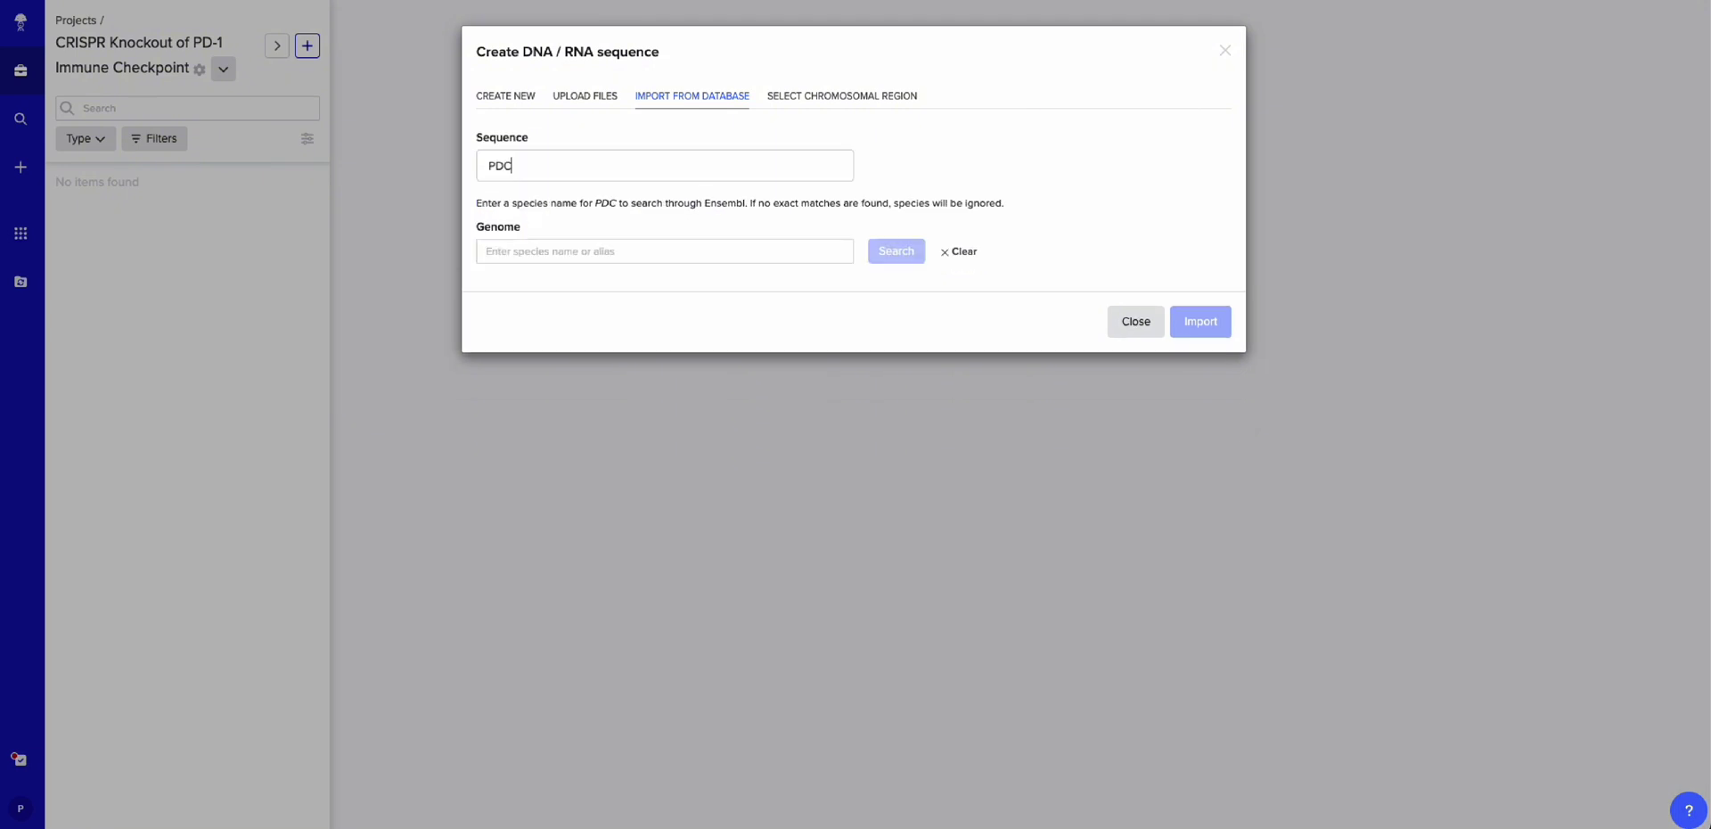
click(574, 254)
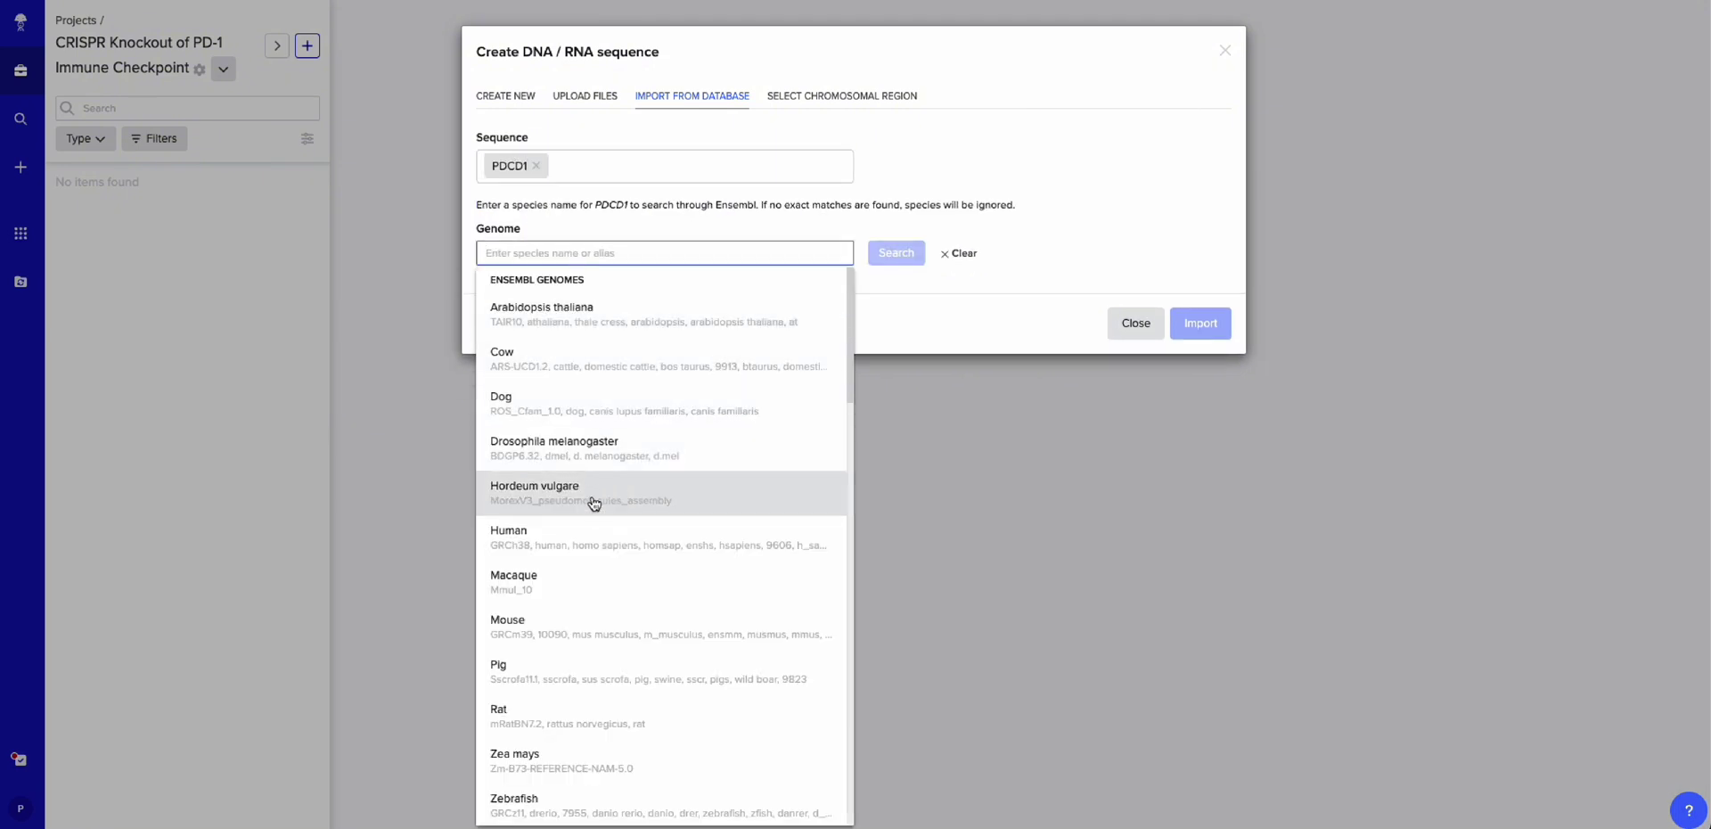
text(GRCh38)
click(913, 264)
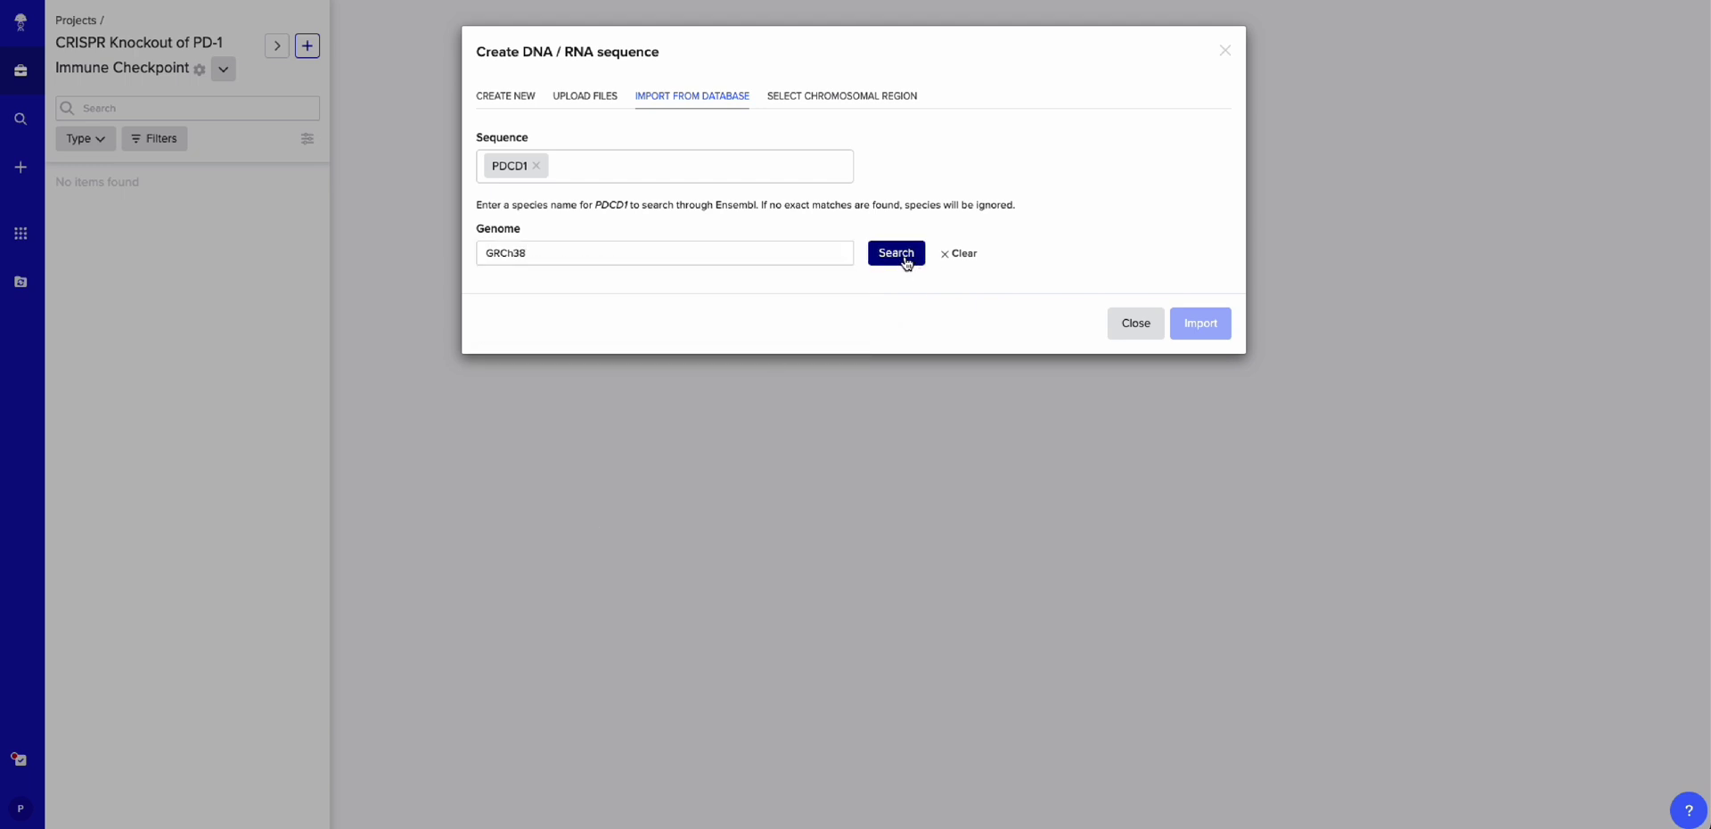
click(897, 253)
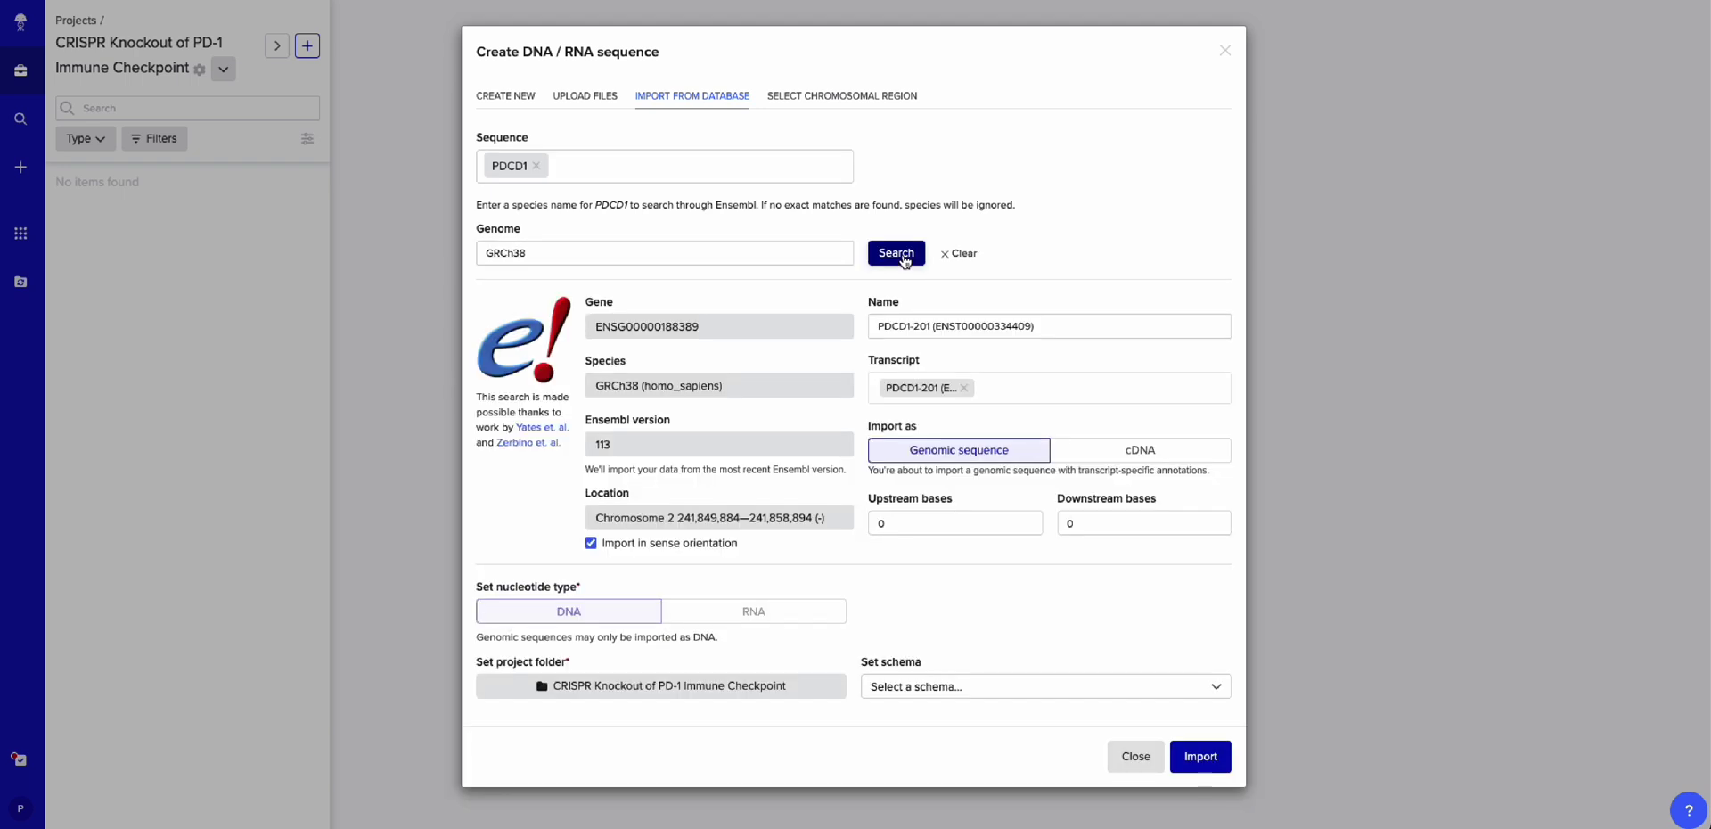
drag(875, 326, 1066, 325)
click(1065, 325)
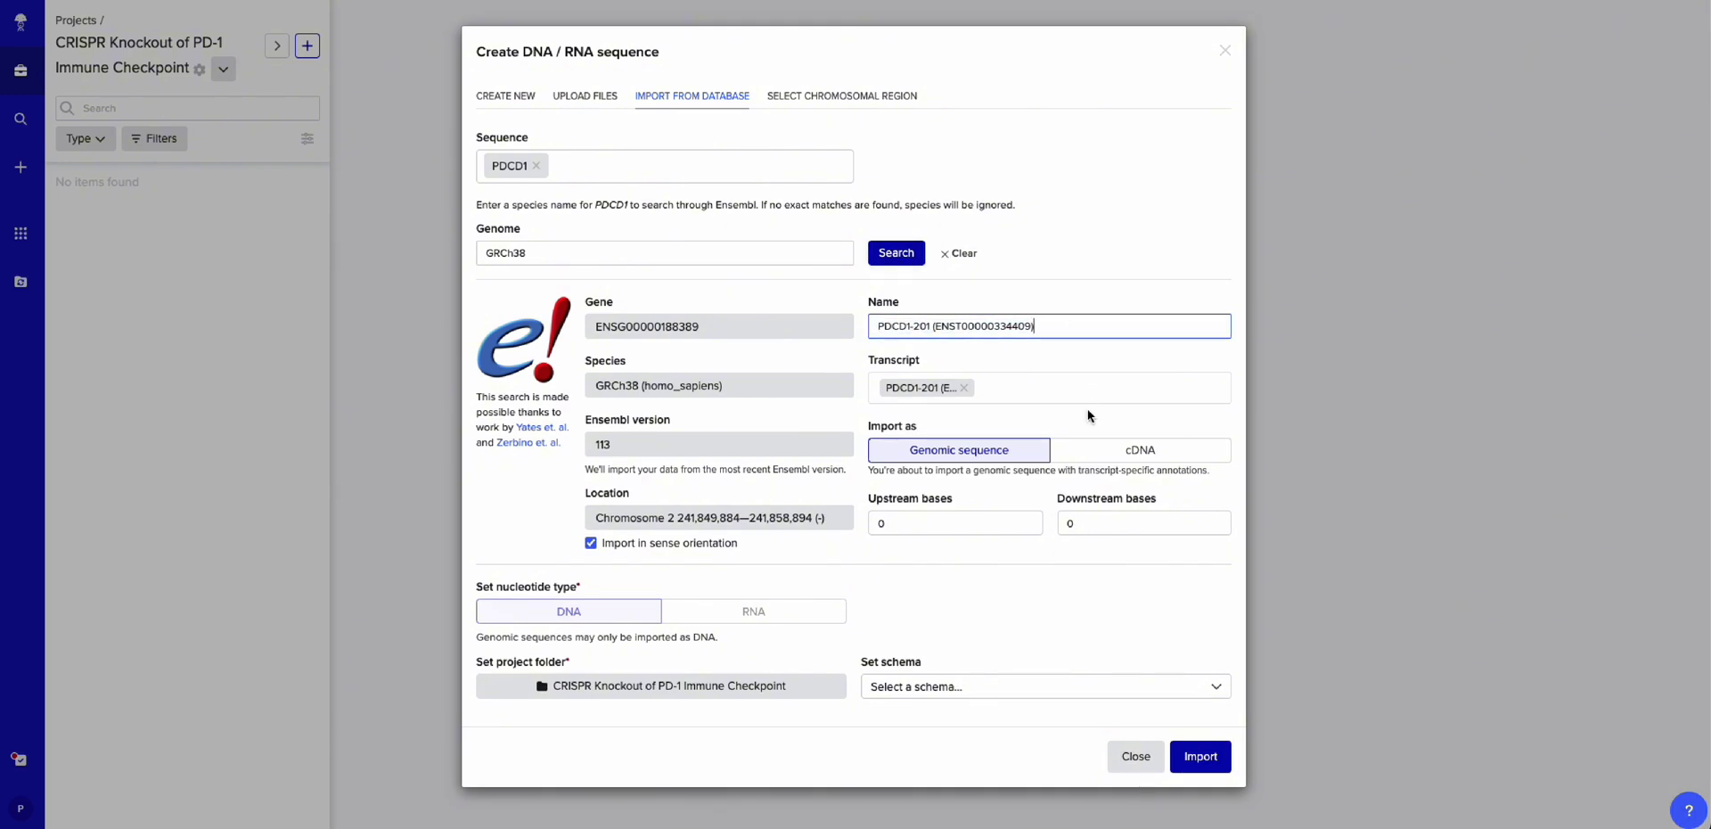
click(1208, 763)
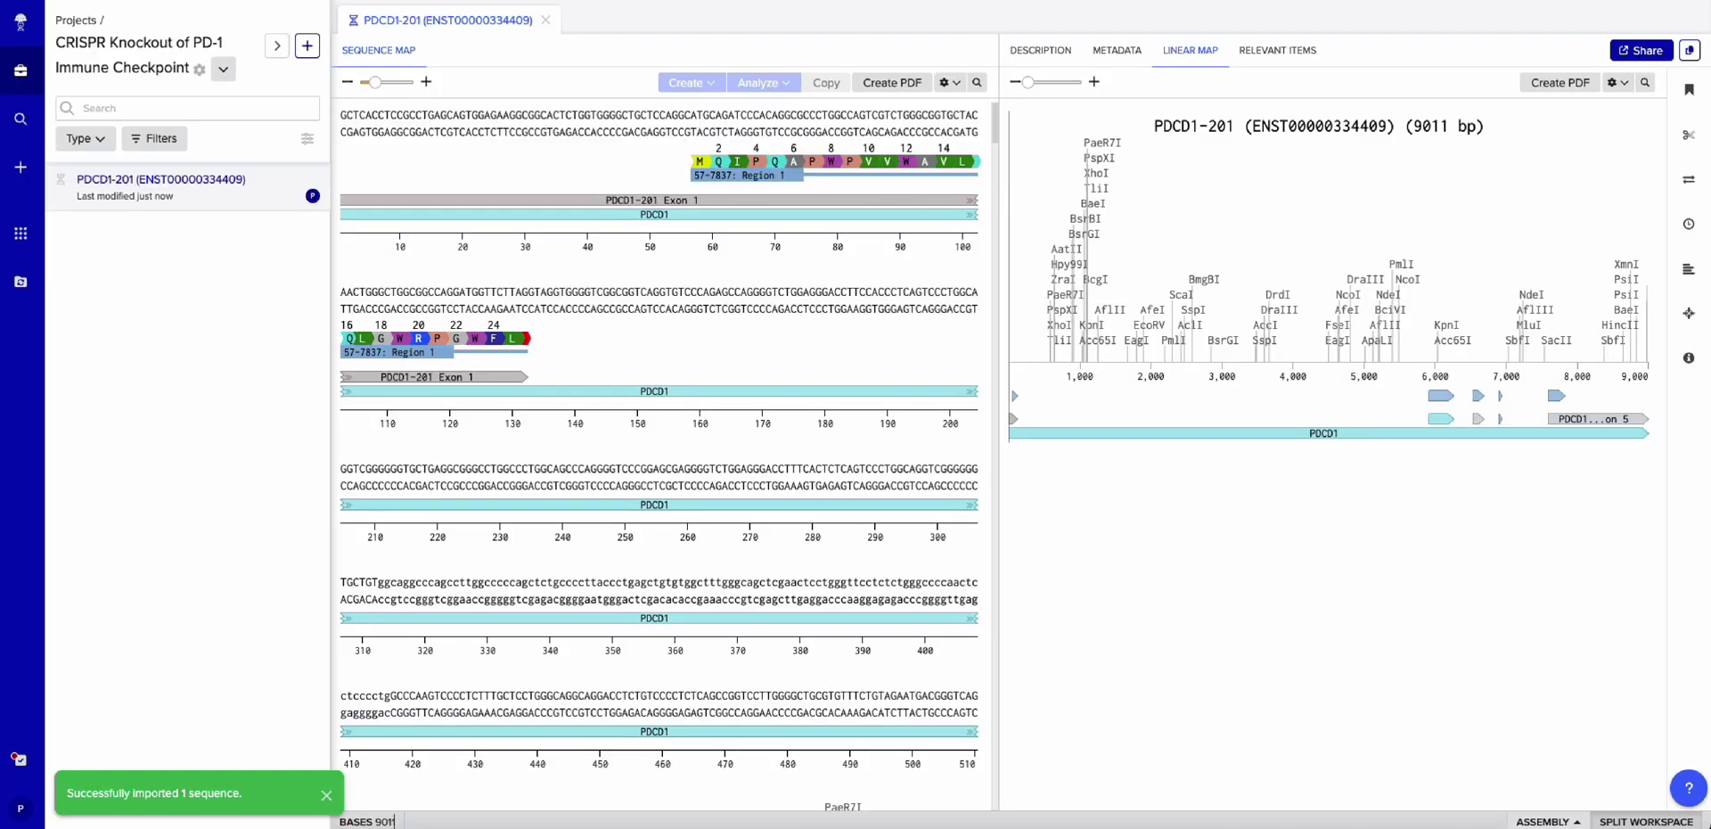
- Select a region of the PDCD1 map and bring up the CRISPR creation options
drag(1155, 130, 1119, 139)
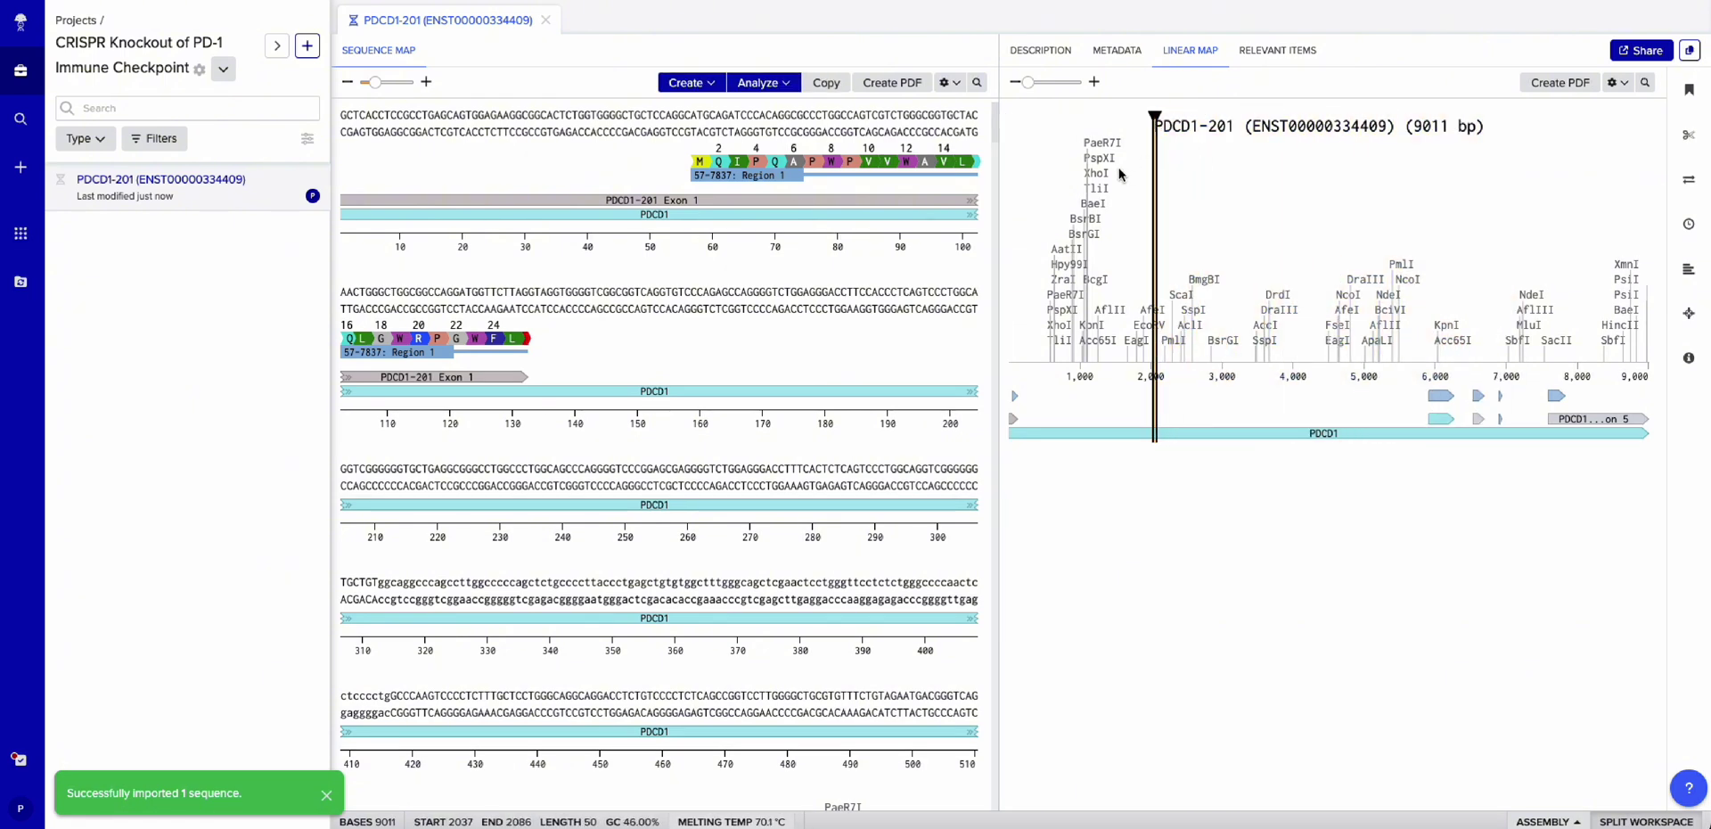
click(308, 47)
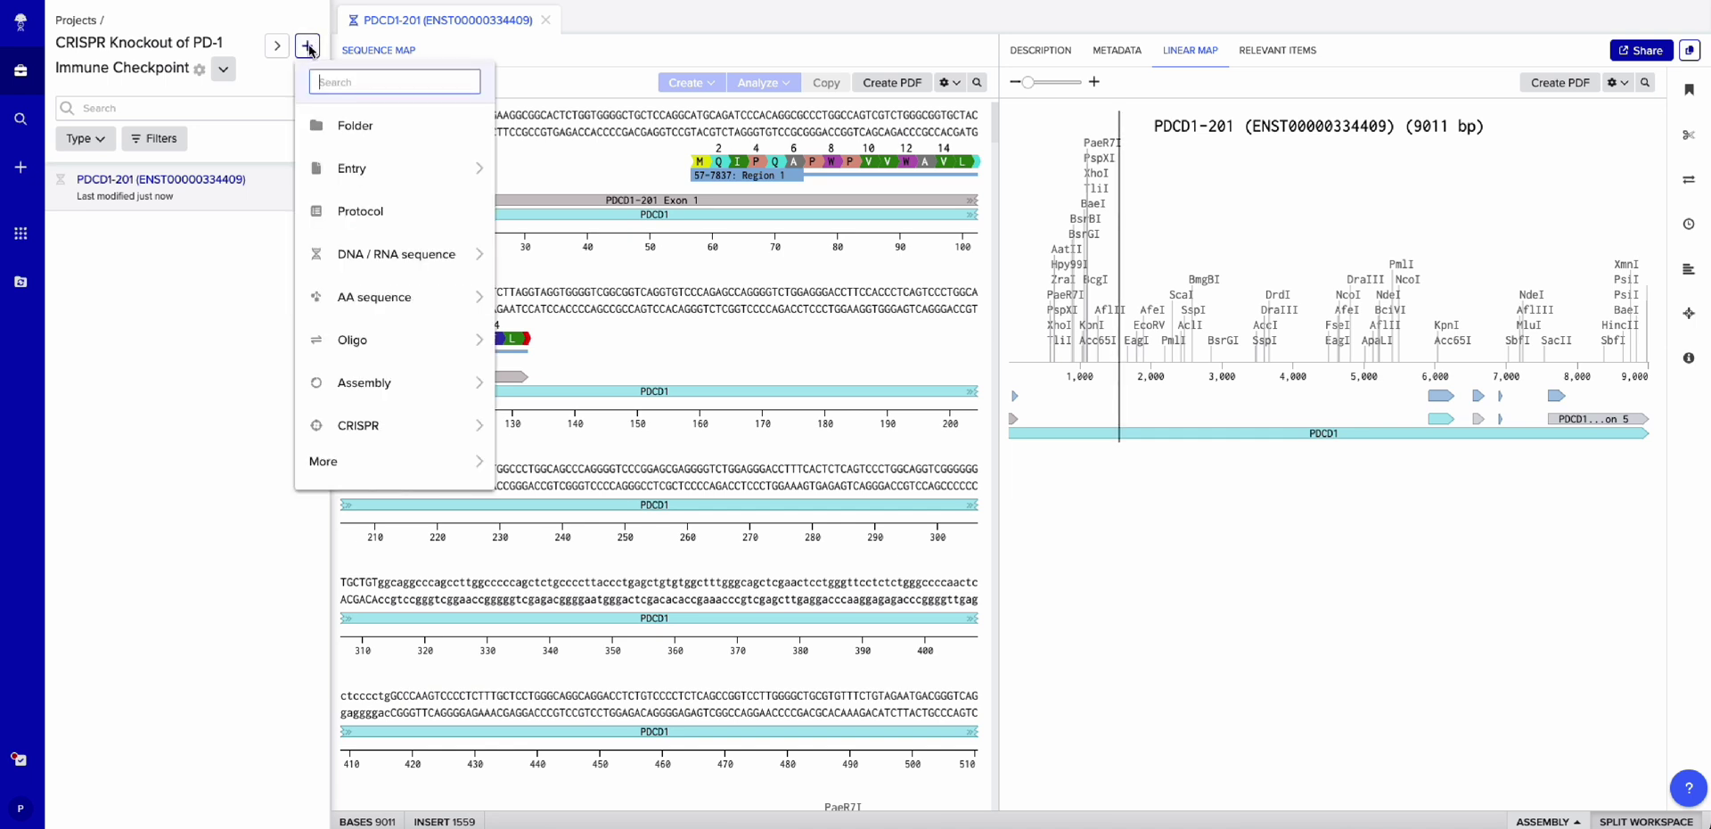
click(361, 426)
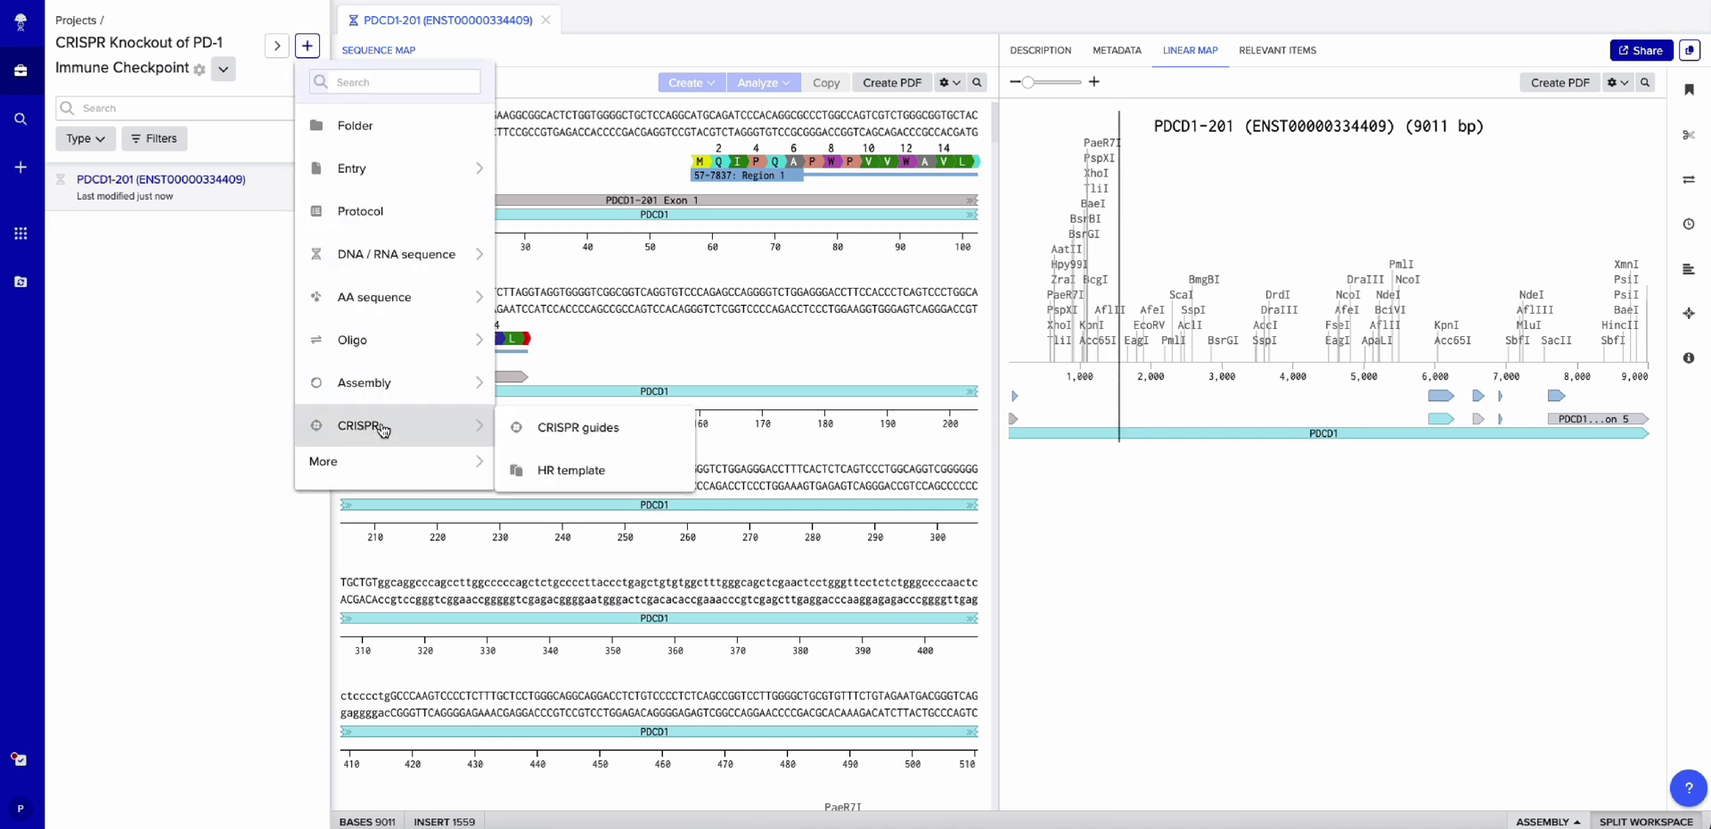
- Start a CRISPR design from imported gene PDCD1 with the human GRCh38 genome
click(561, 429)
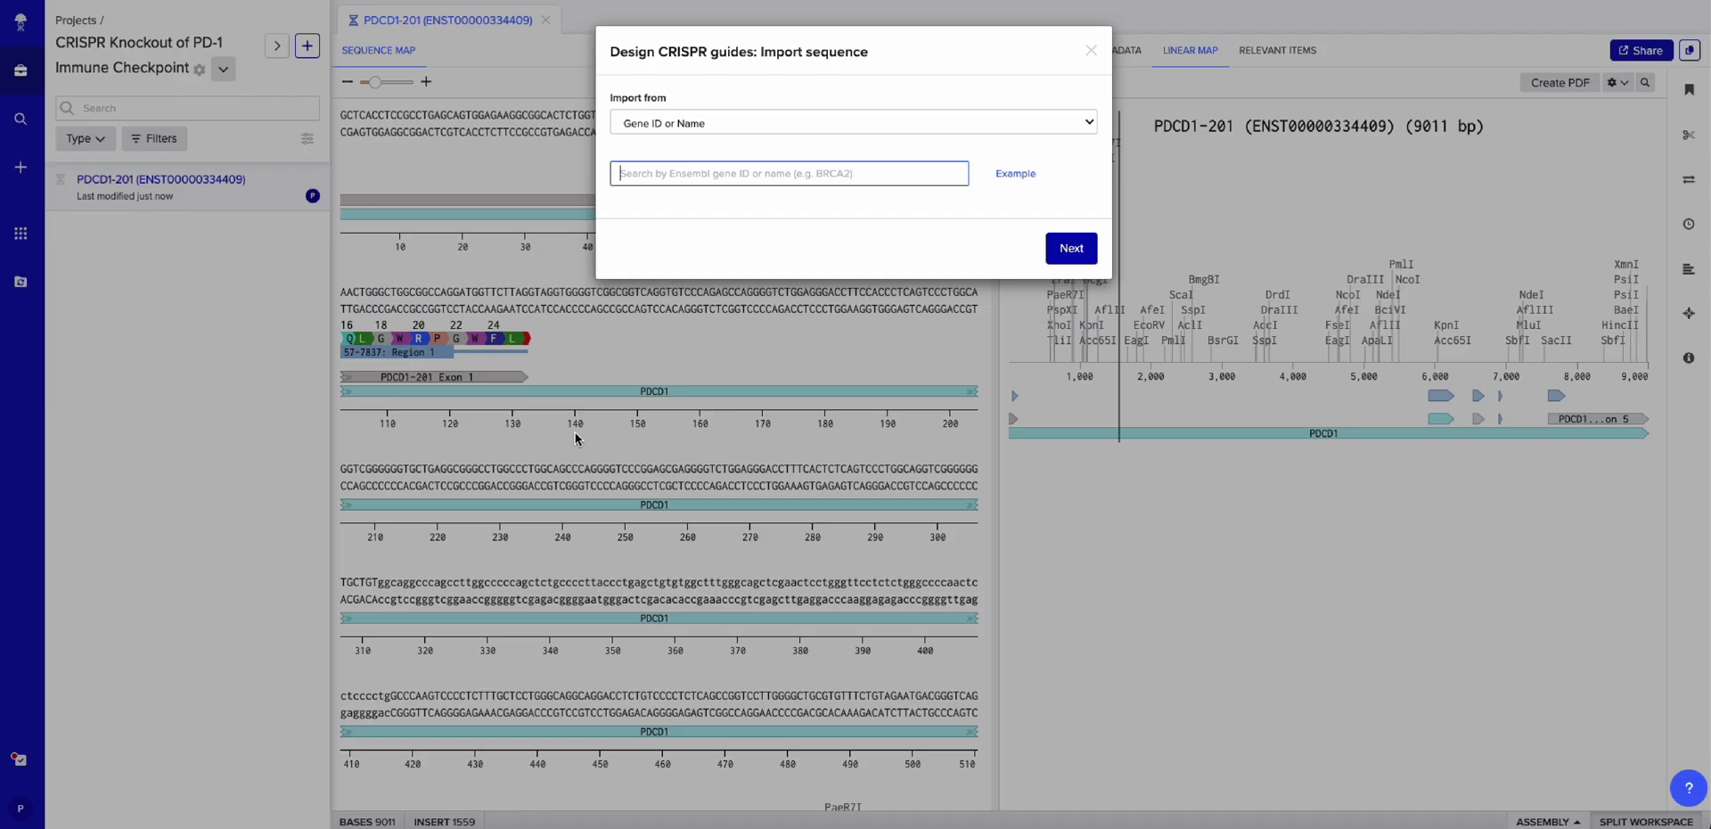
click(687, 174)
text(PDCD1)
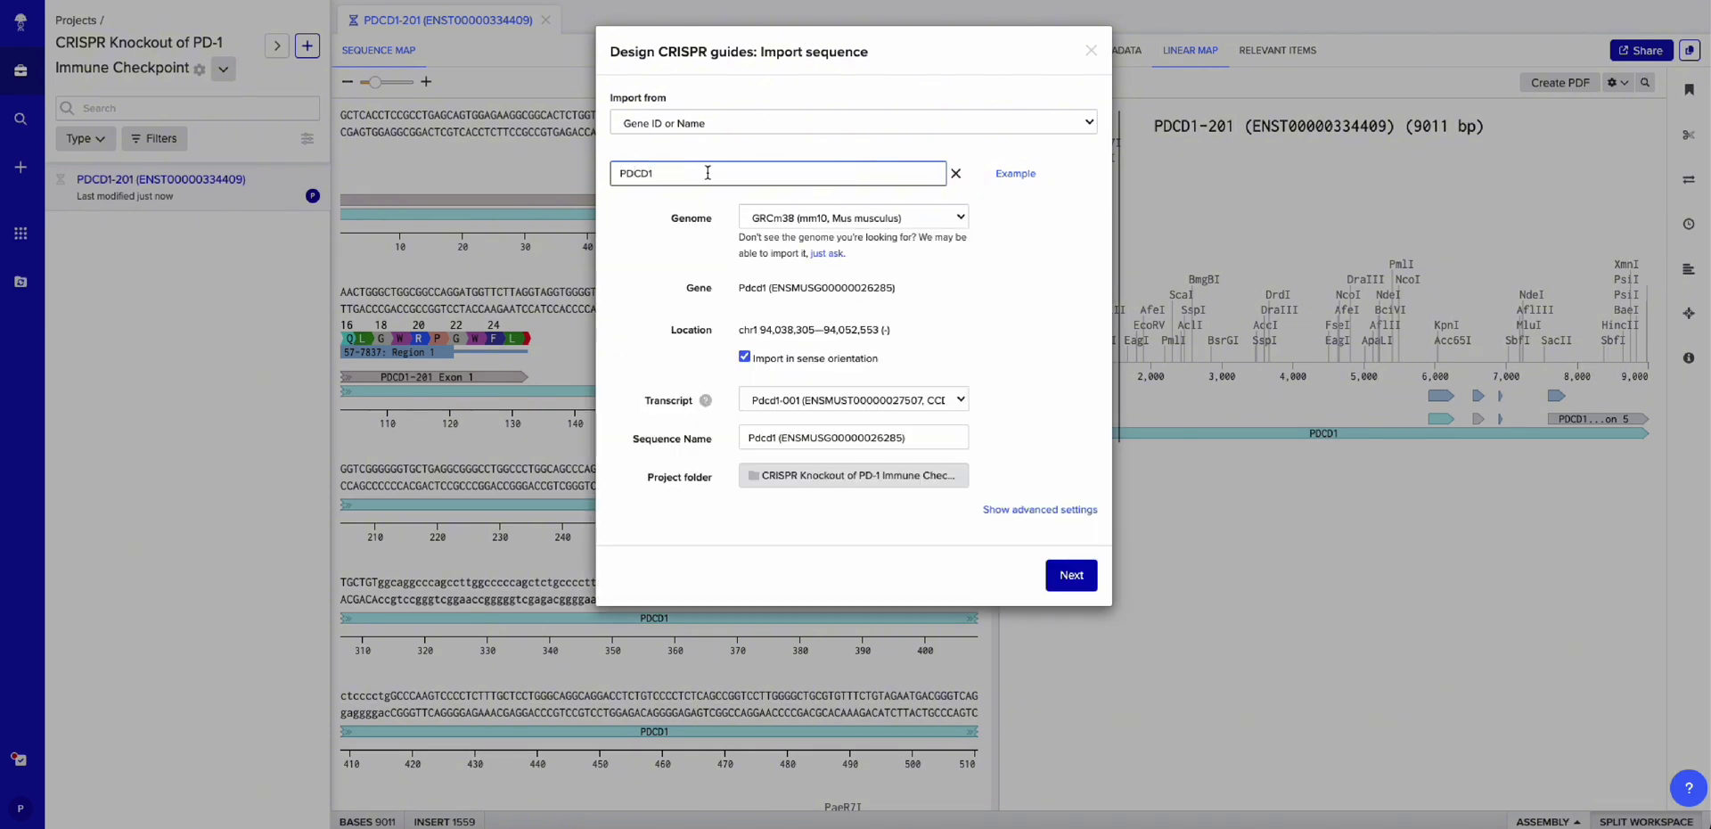
click(797, 221)
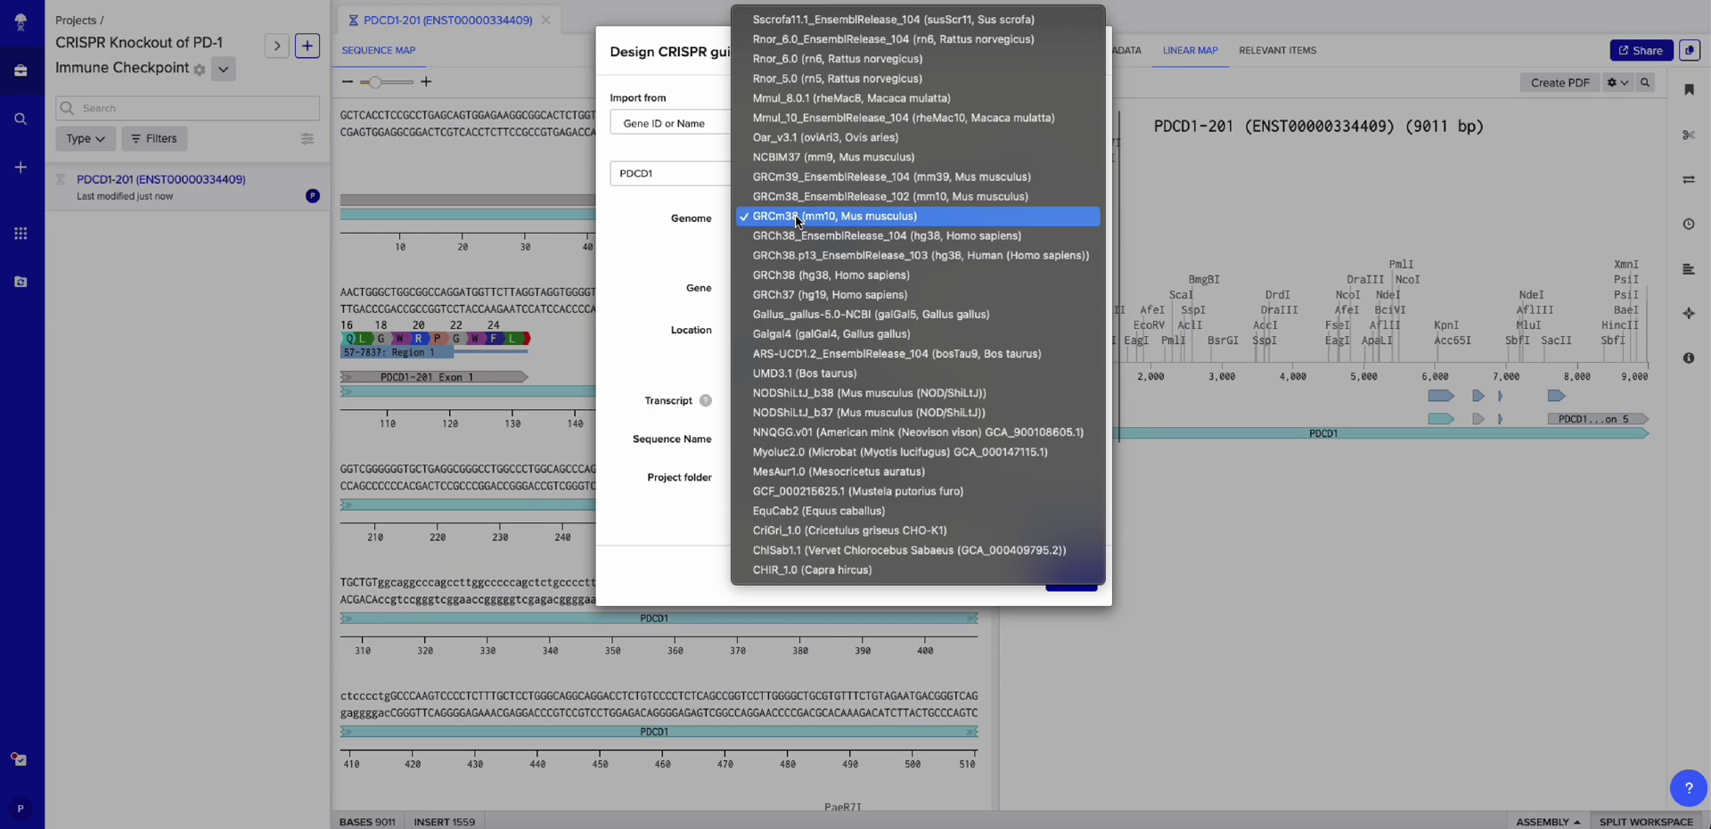
click(818, 276)
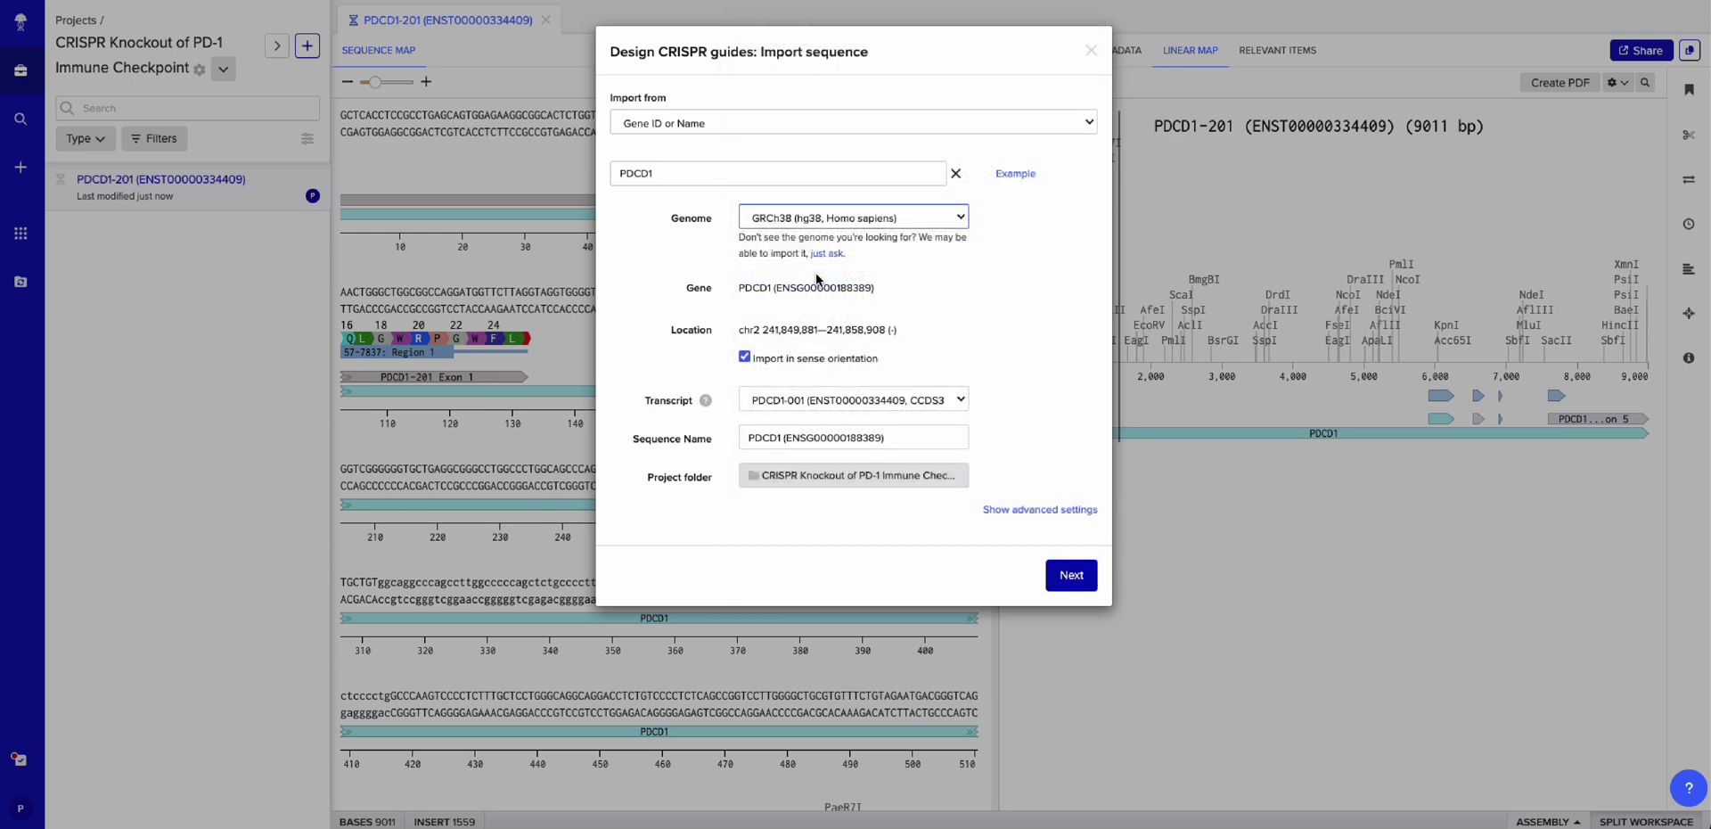
- Keep transcript PDCD1-001 in the advanced settings and import the sequence
click(1029, 512)
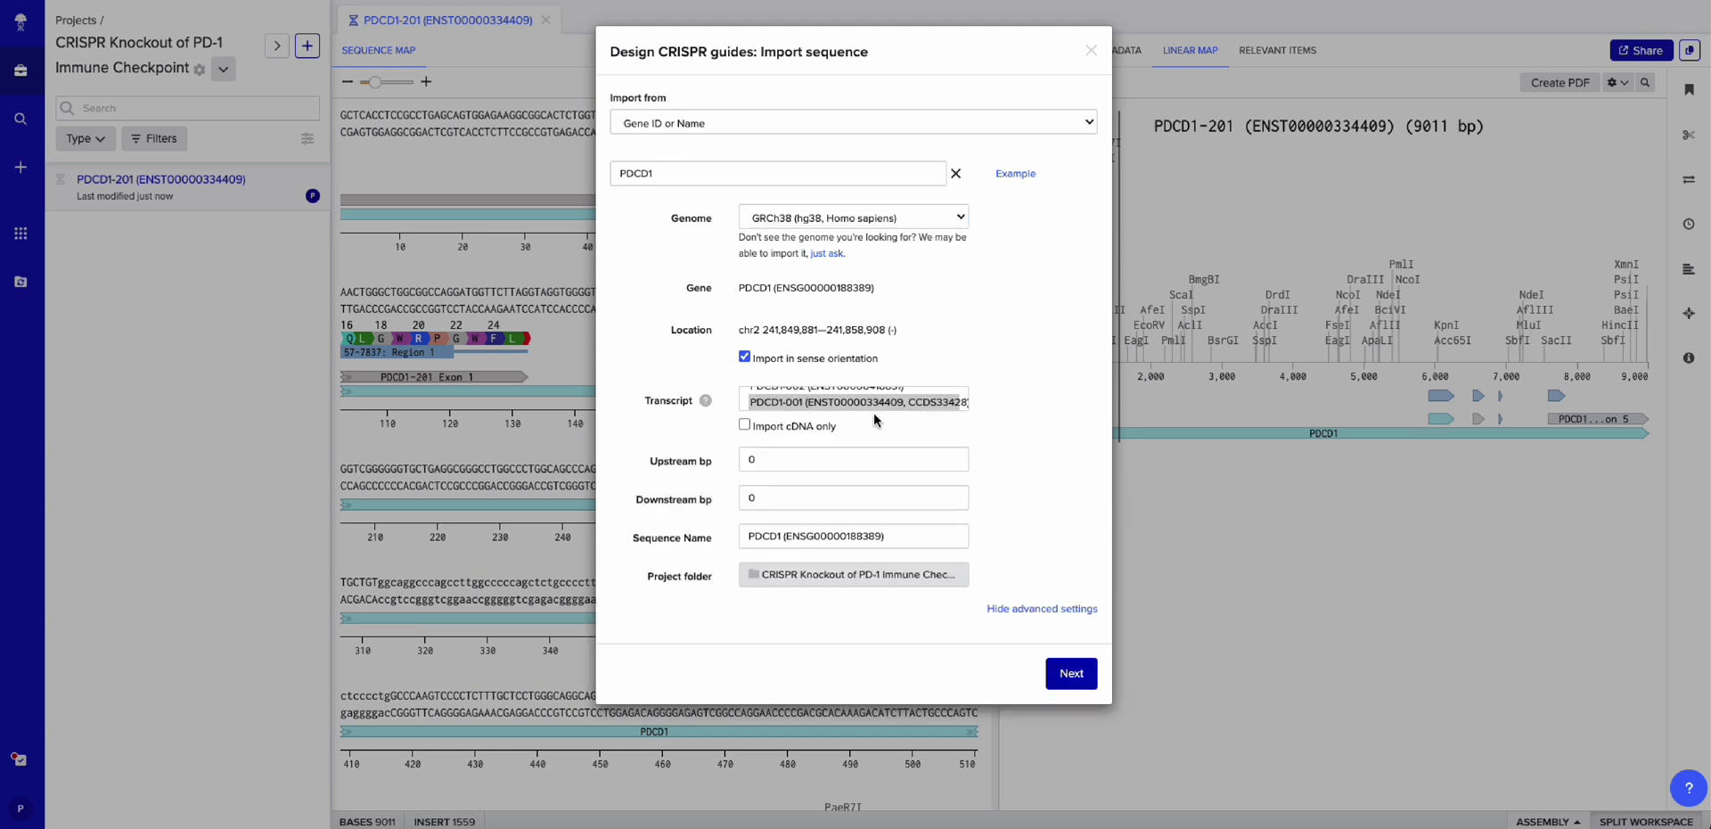
click(868, 405)
key(Up)
key(Up)
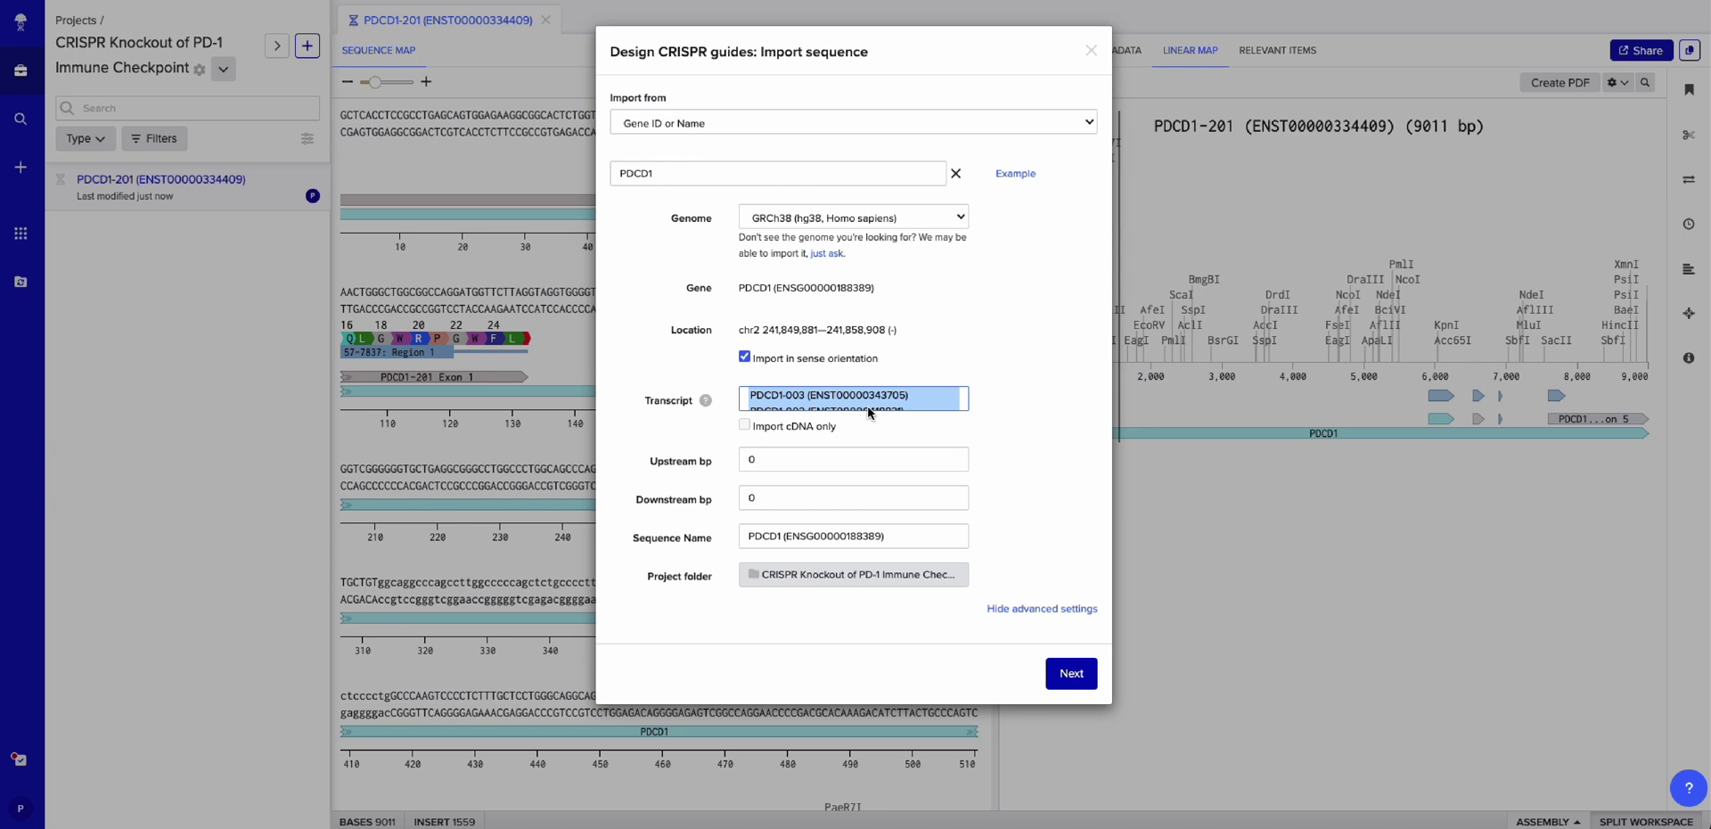
key(Up)
key(Down)
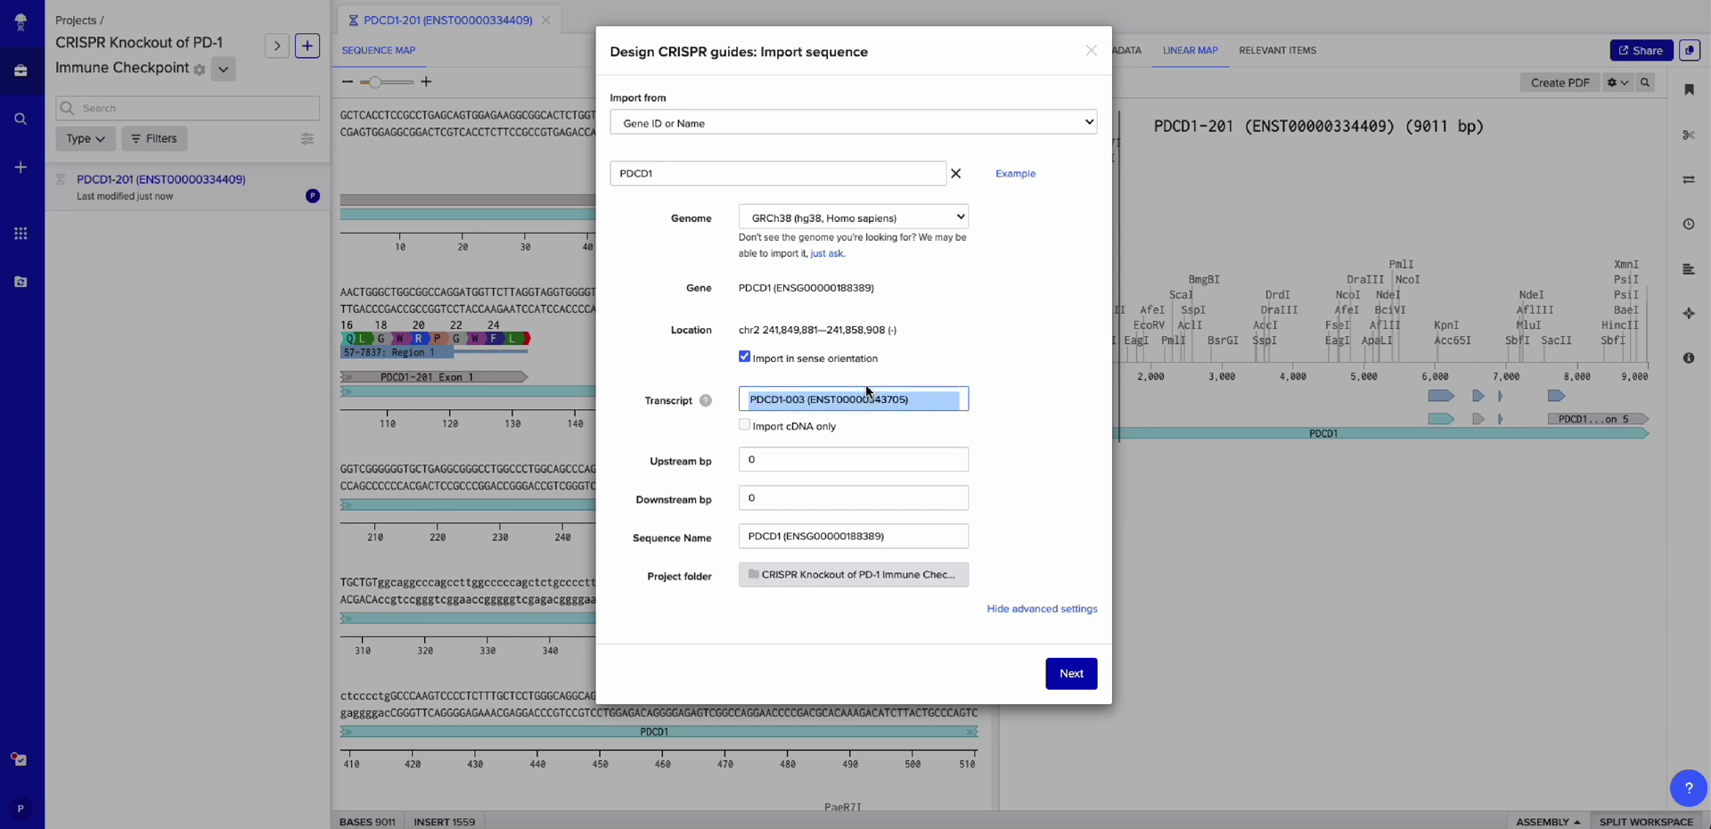
key(Down)
key(Down)
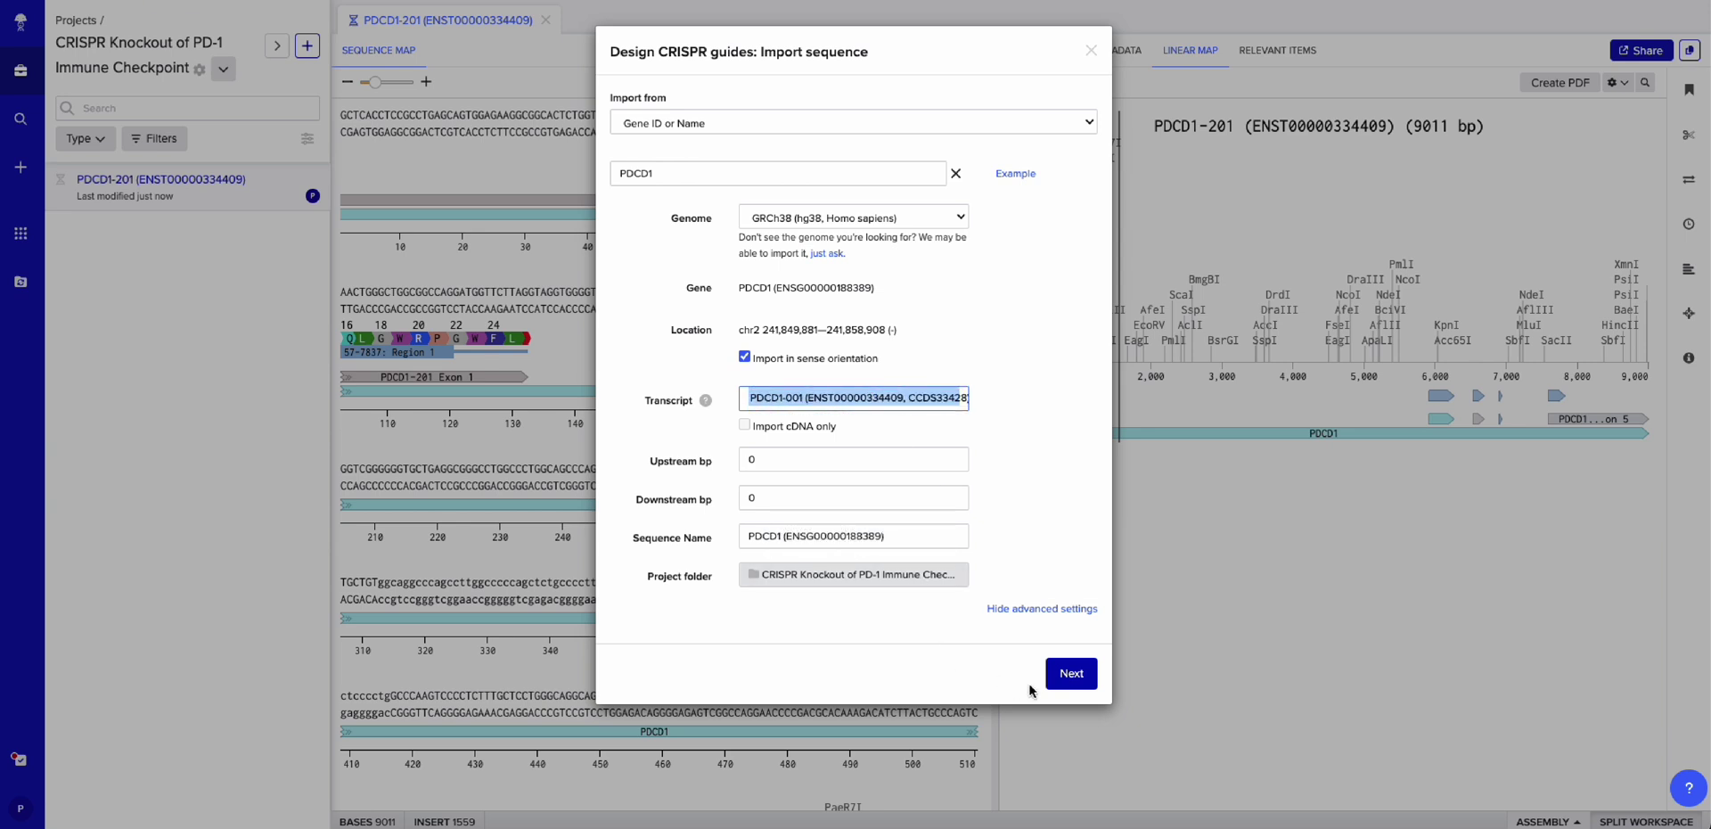
click(1083, 676)
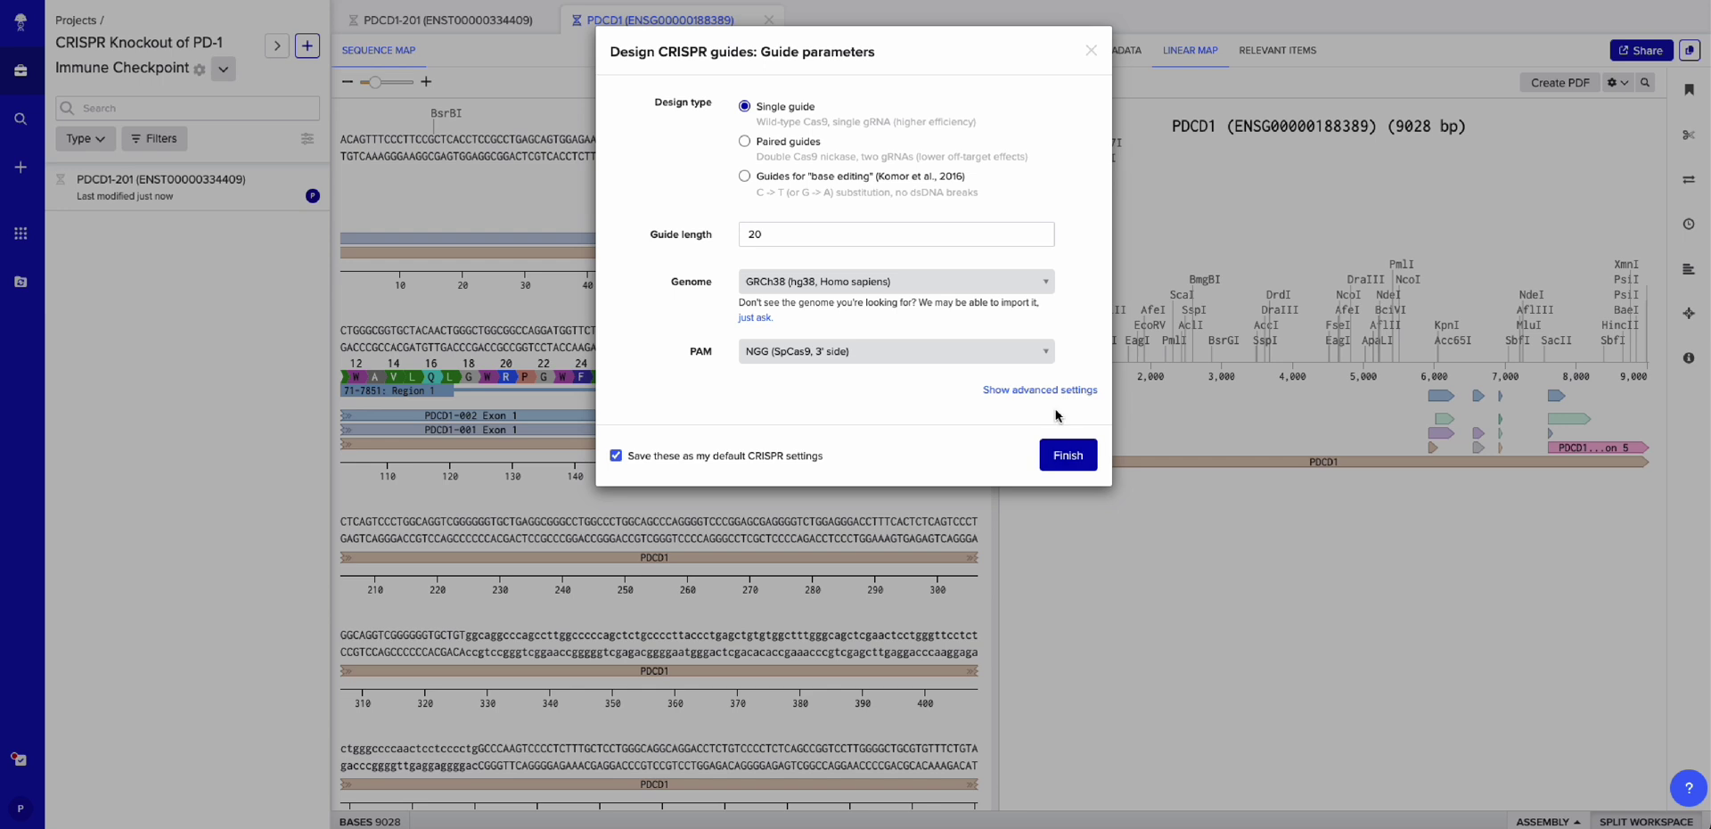
- Keep GRCh38 as the guide genome for single 20-nt NGG guides and finish
click(927, 284)
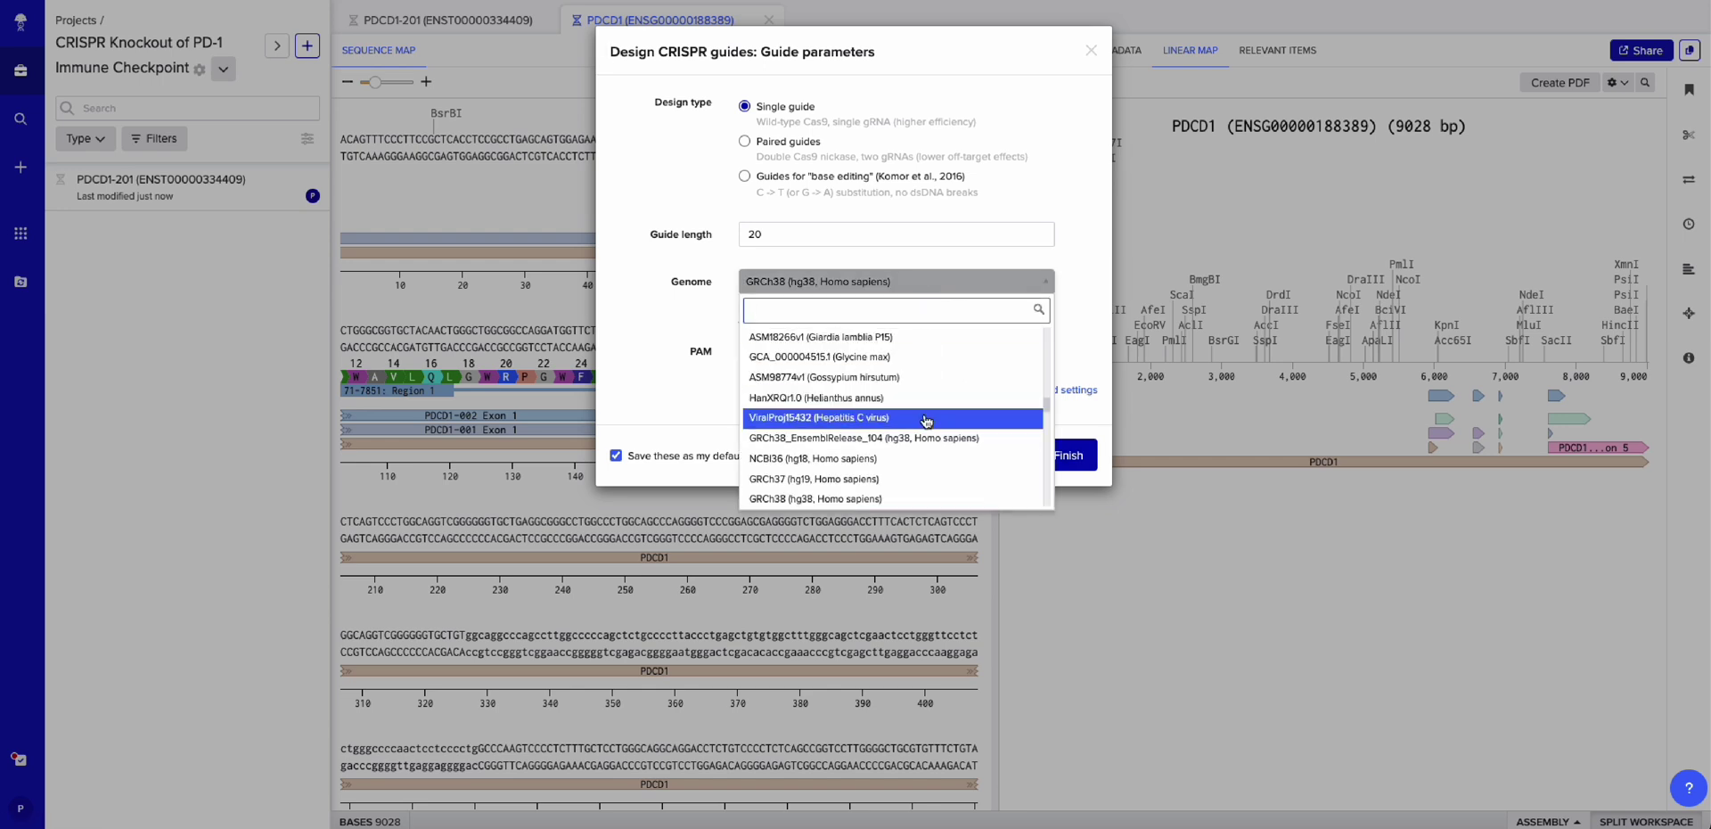
scroll(900, 419, down, 3)
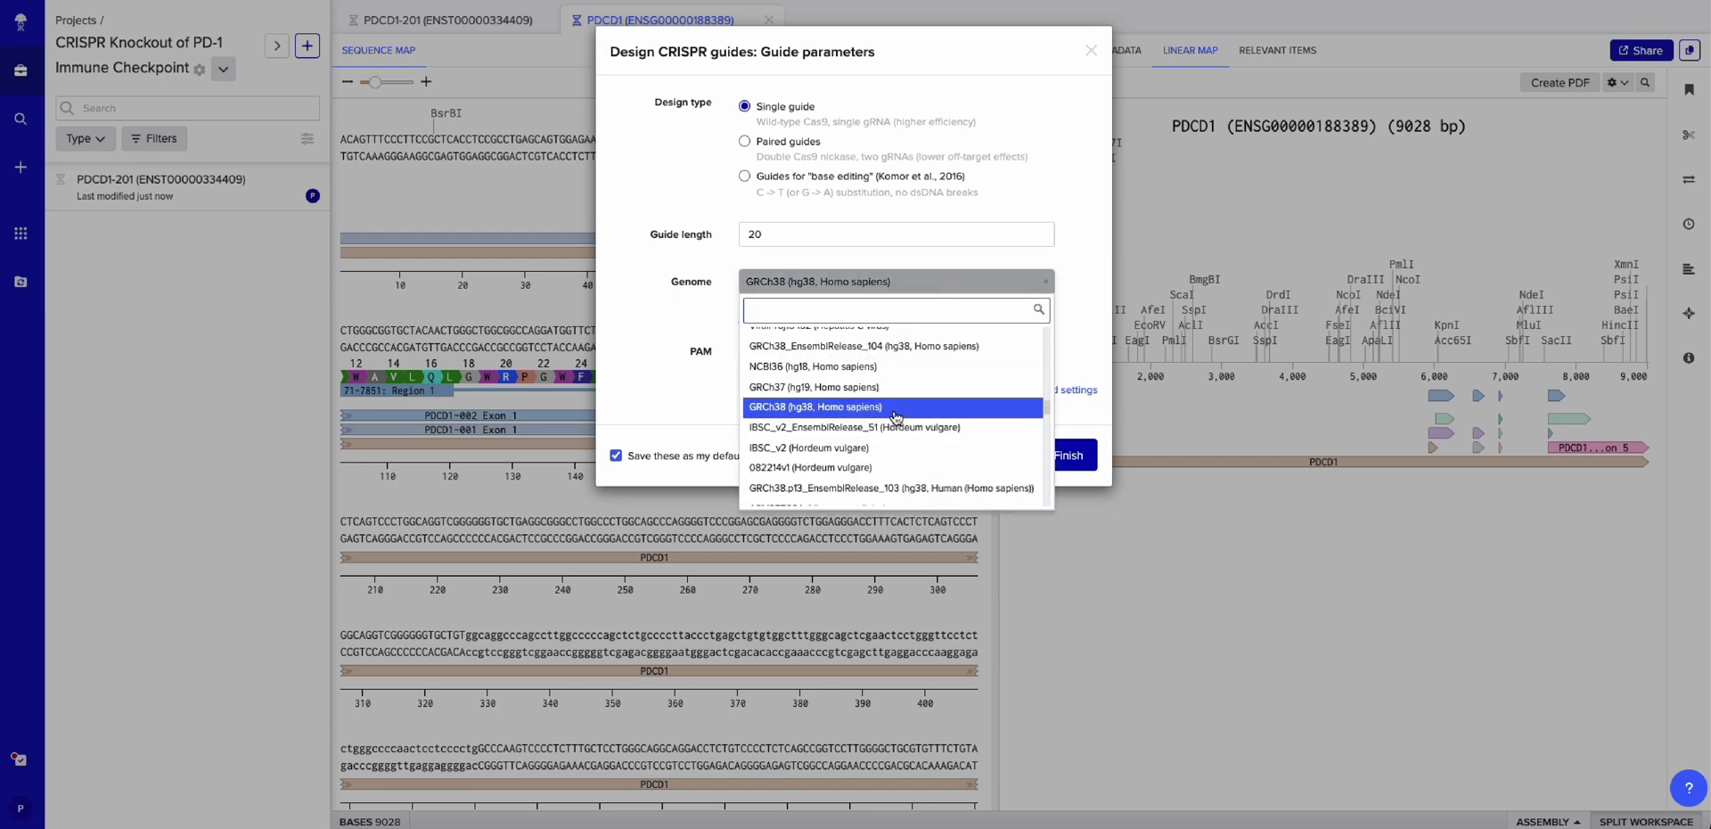
click(894, 416)
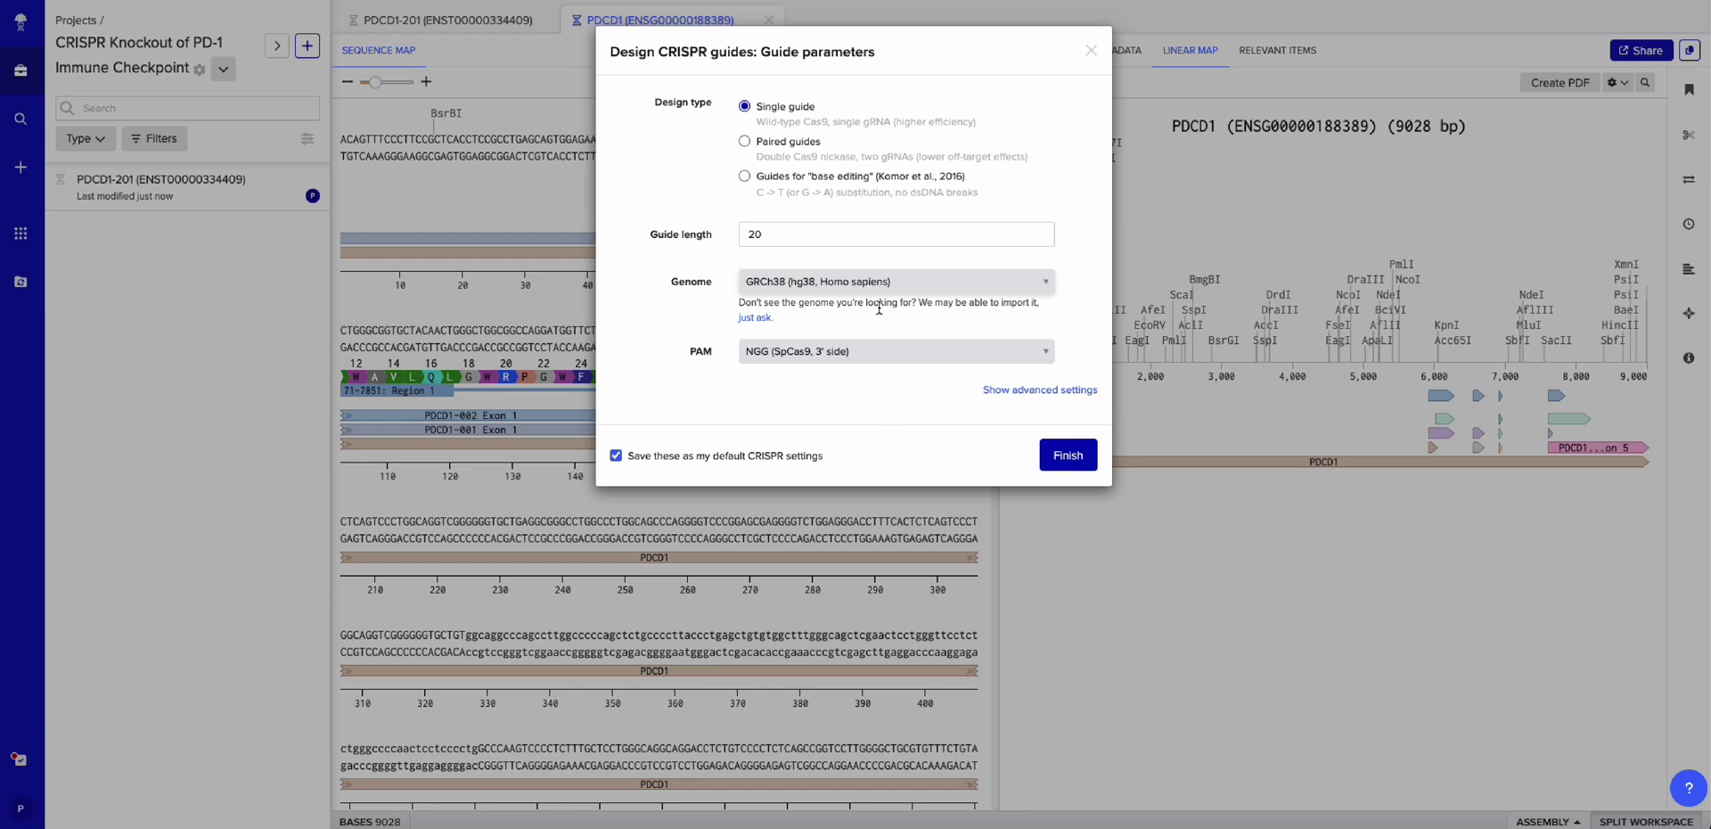
click(1089, 455)
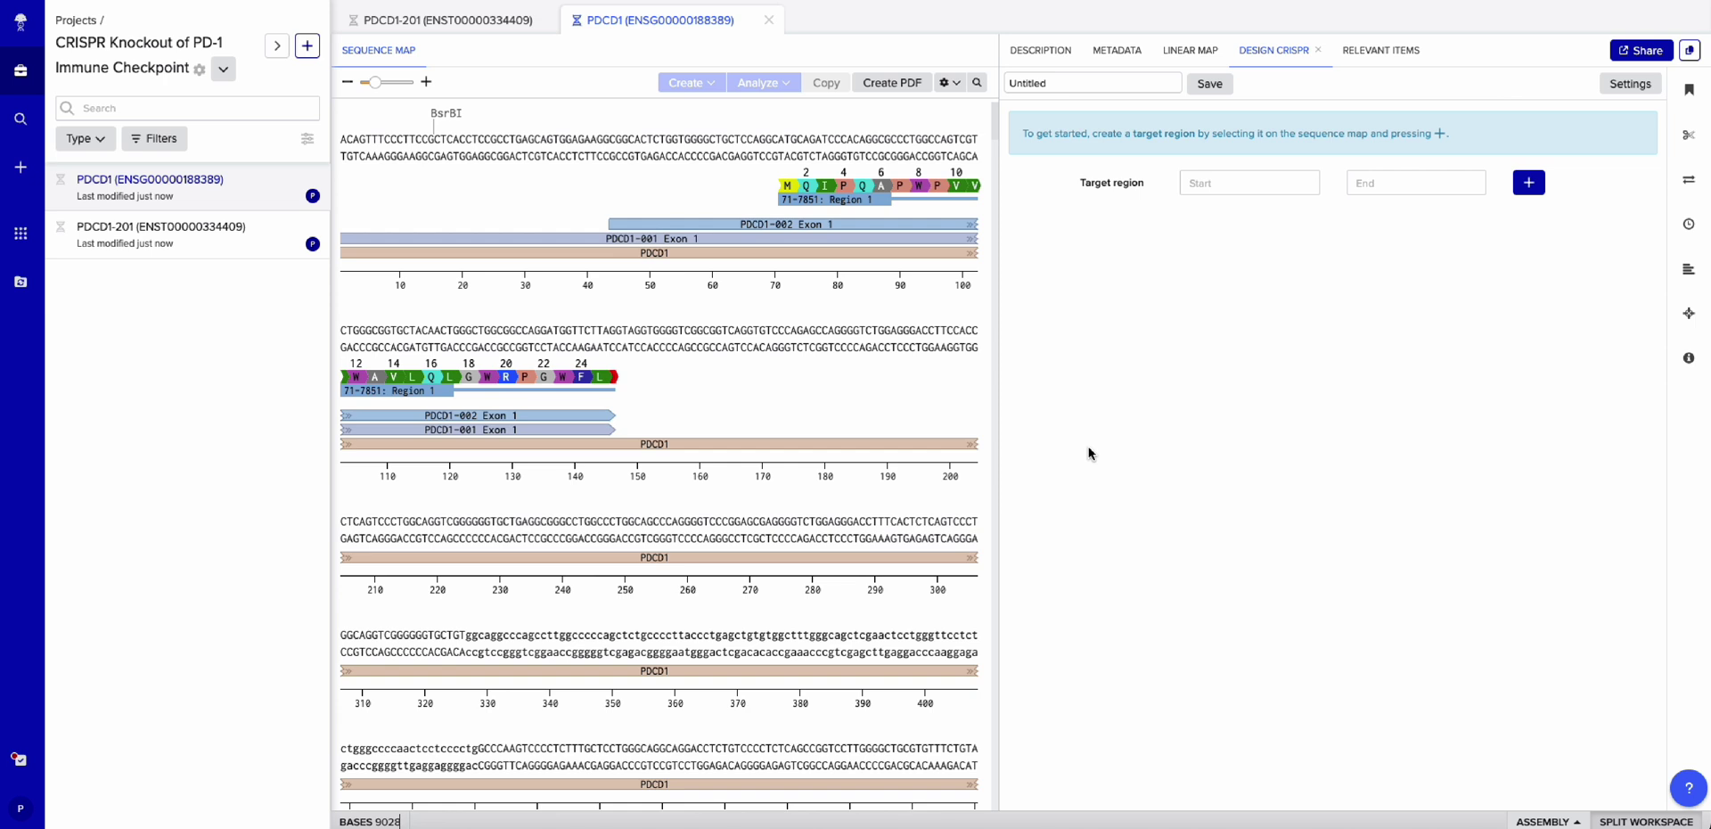
- Select the PDCD1-002 Exon 2 feature (5929–6052) on the linear map
click(1185, 53)
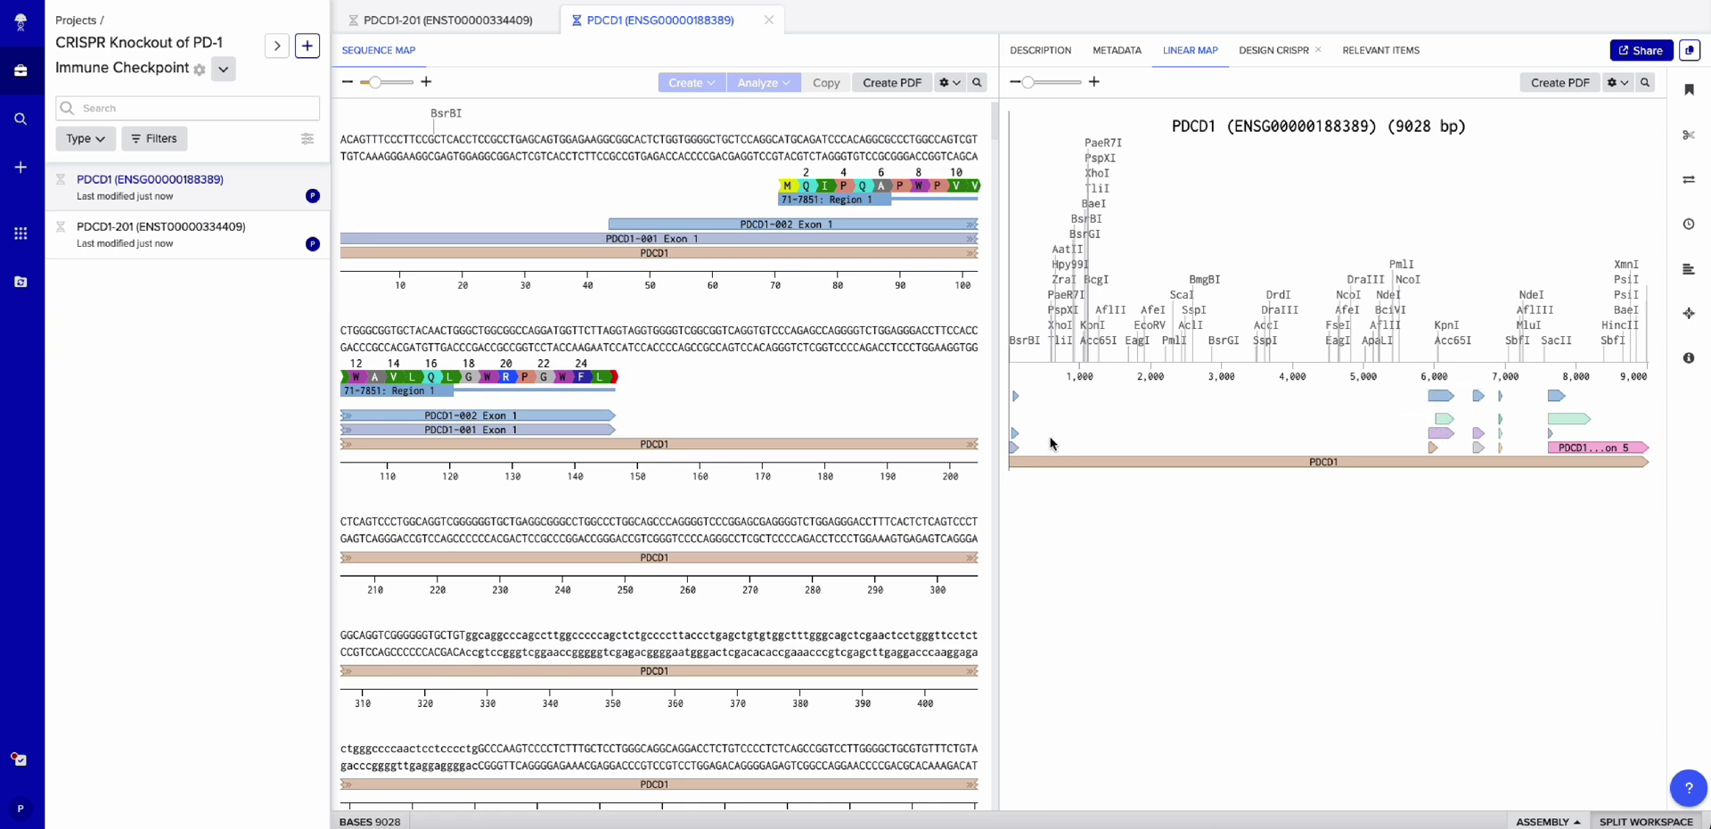
drag(1426, 438, 1457, 431)
click(1436, 452)
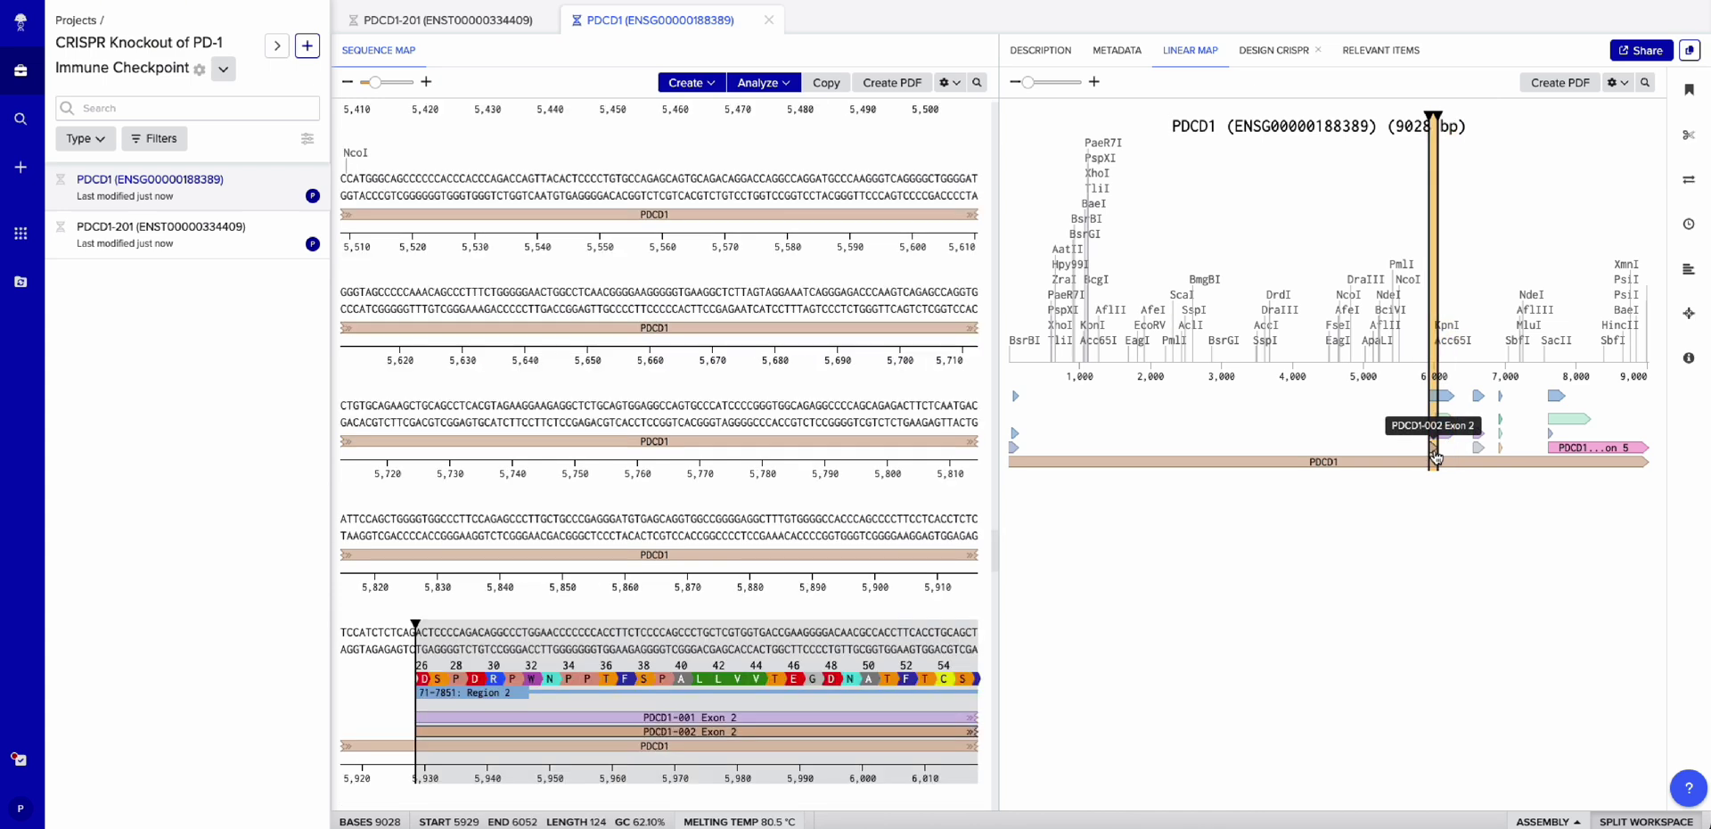
scroll(887, 530, down, 5)
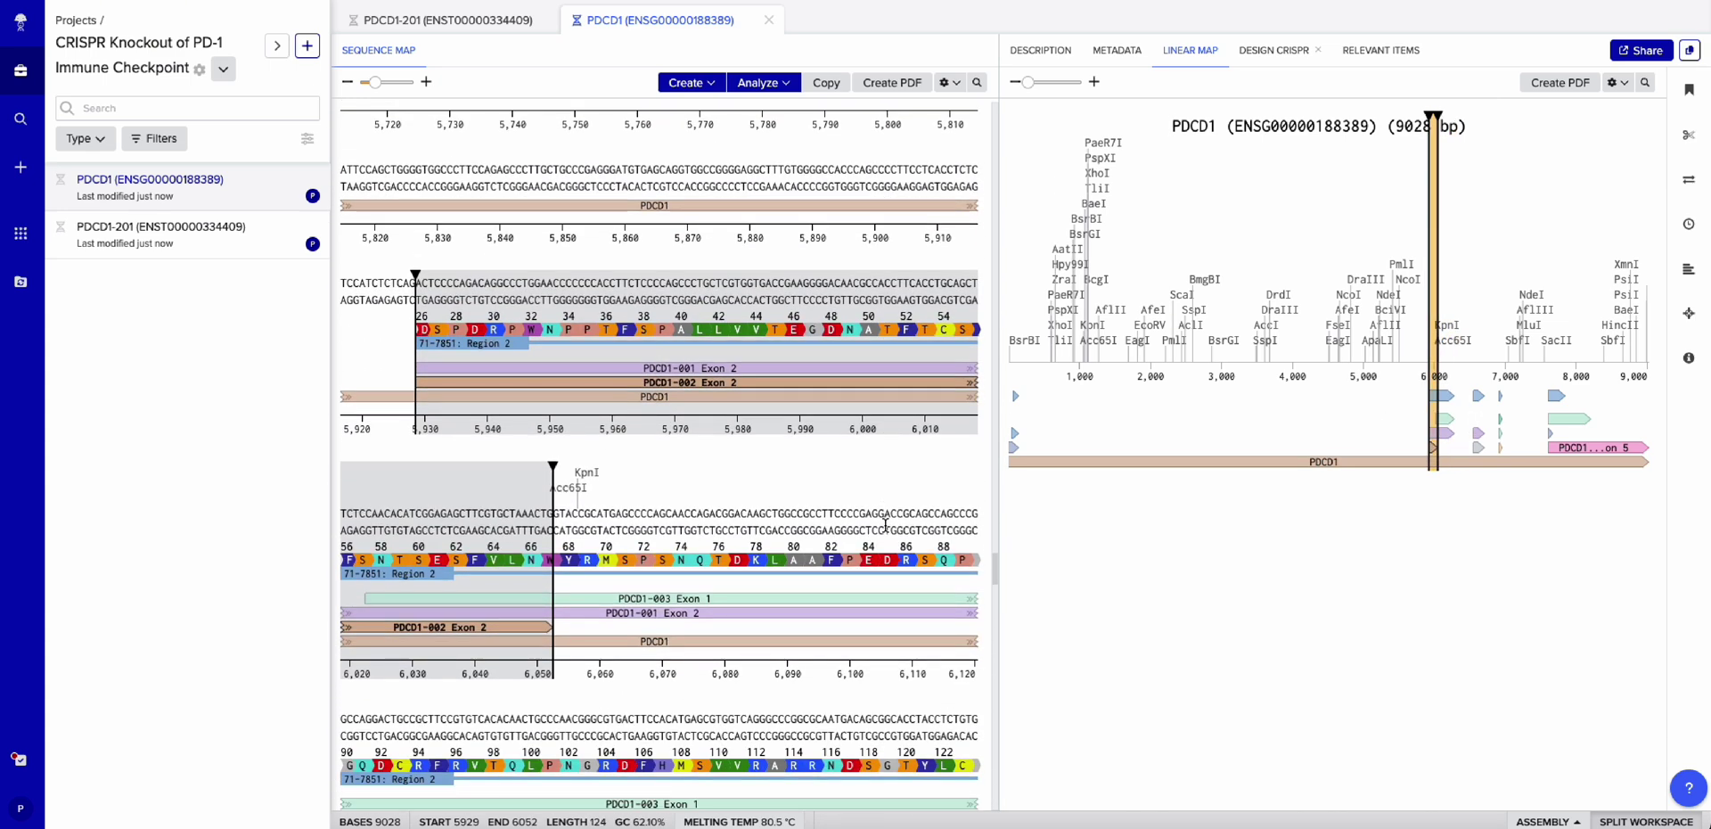
scroll(885, 530, down, 1)
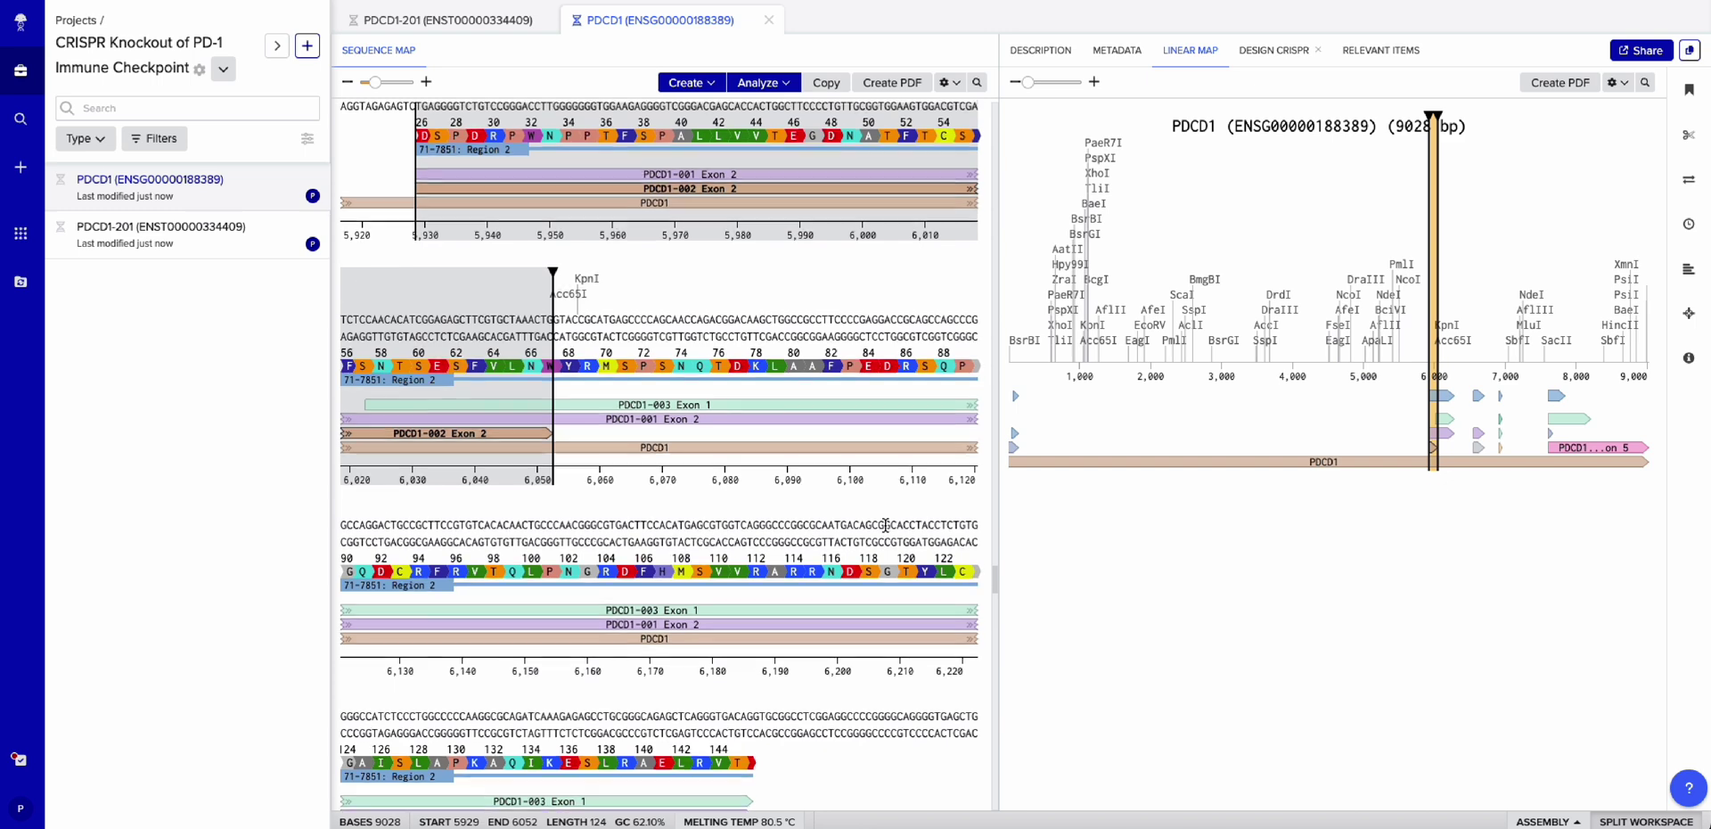
scroll(886, 530, up, 1)
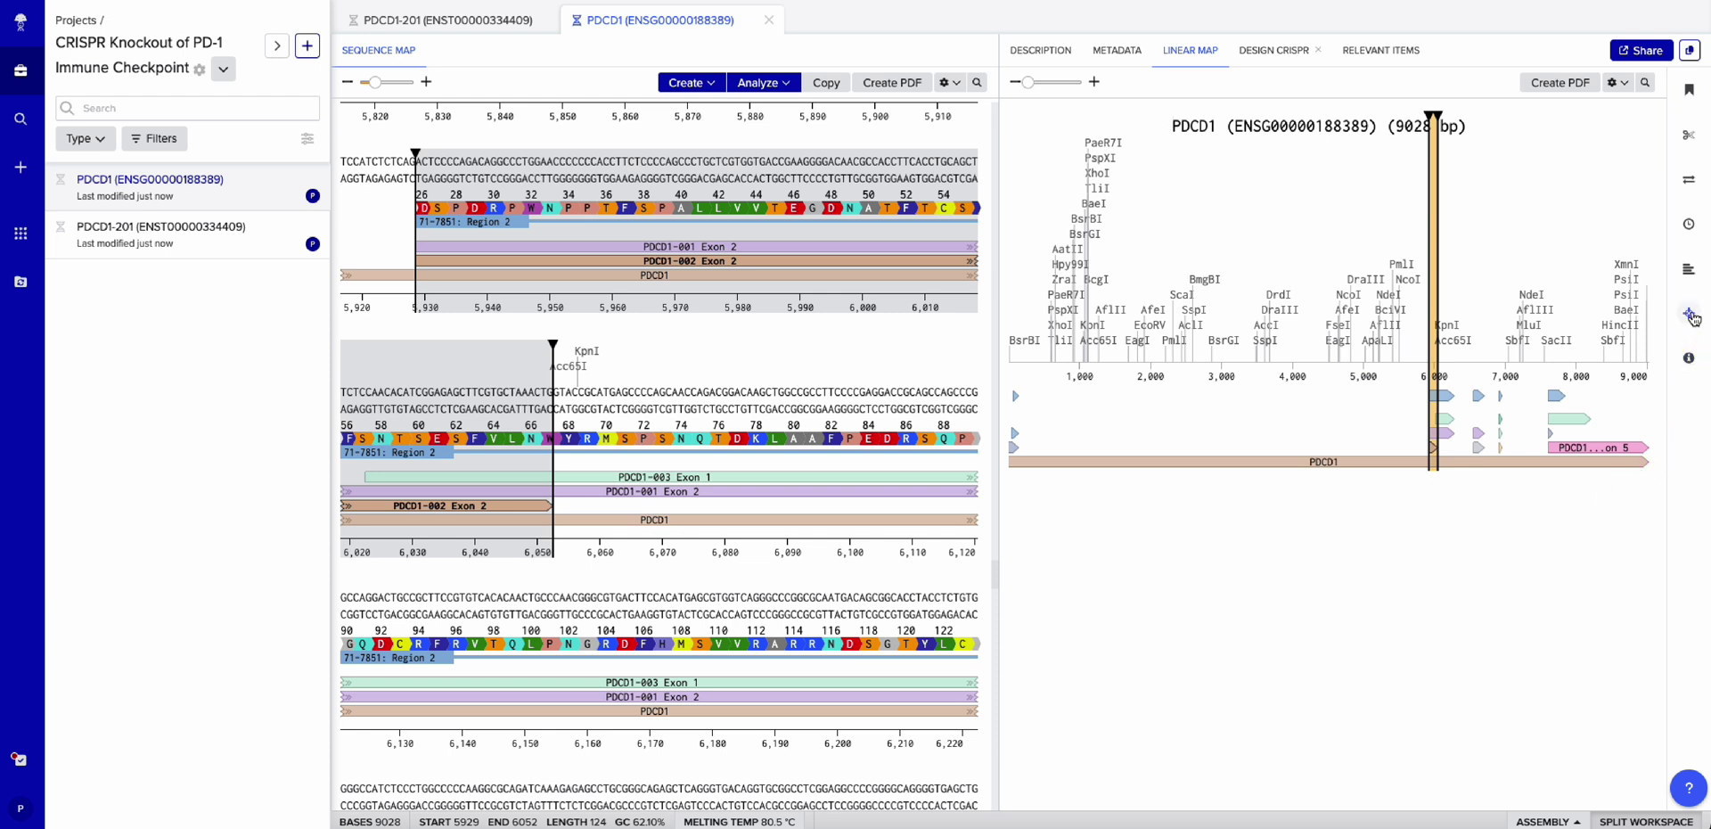
- Design guides for exon 2 target 5929–6052 and sort the 27 candidates by on-target score
click(1689, 314)
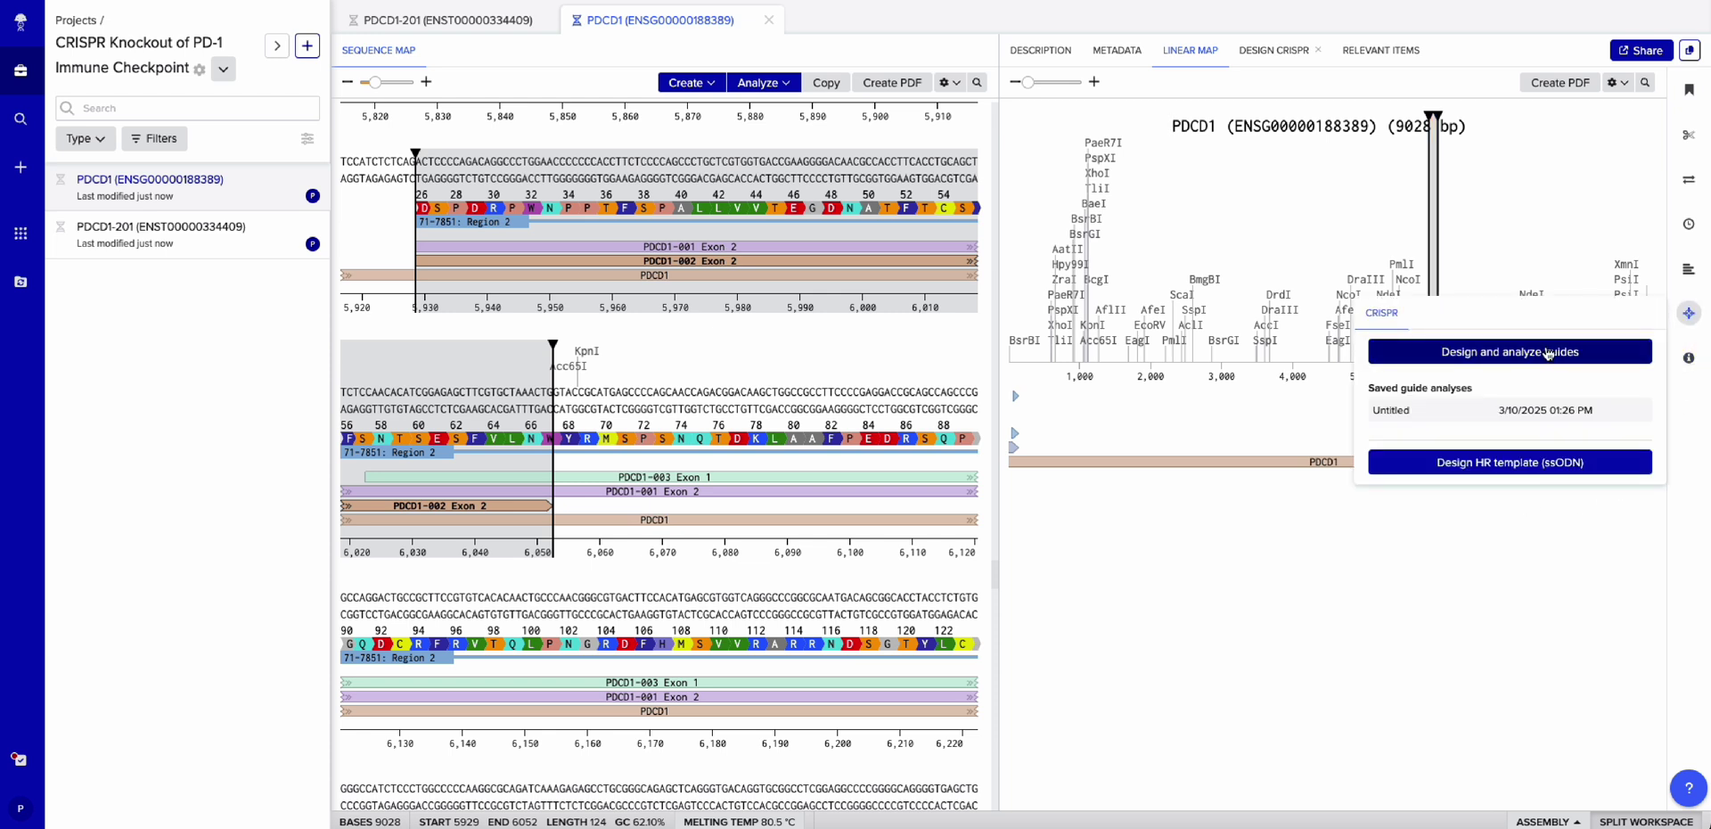
click(1504, 353)
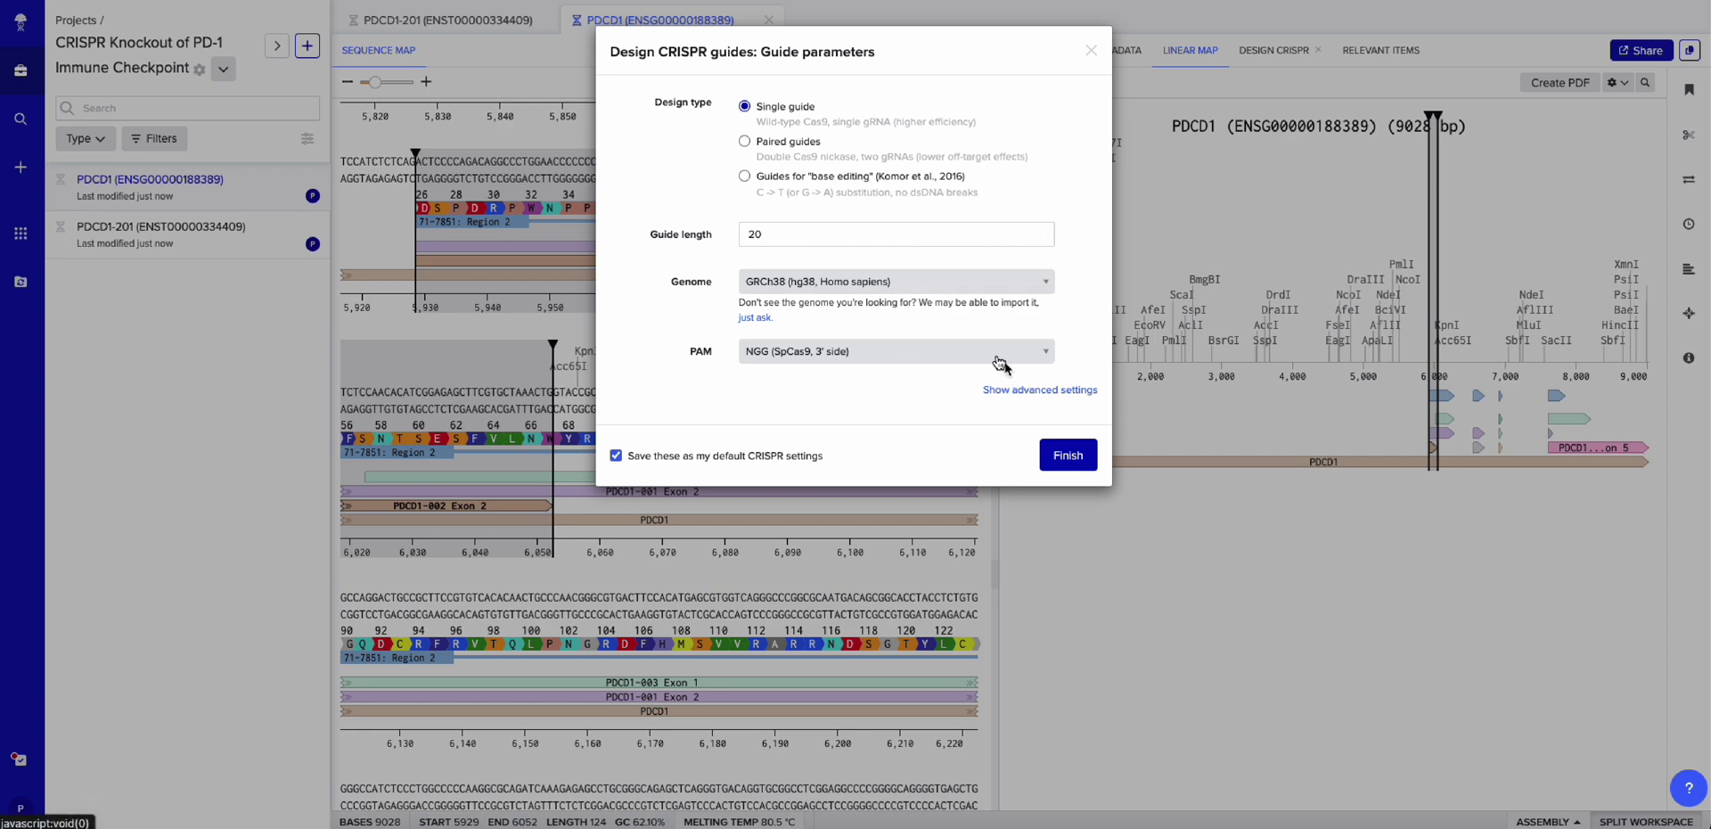
click(1065, 456)
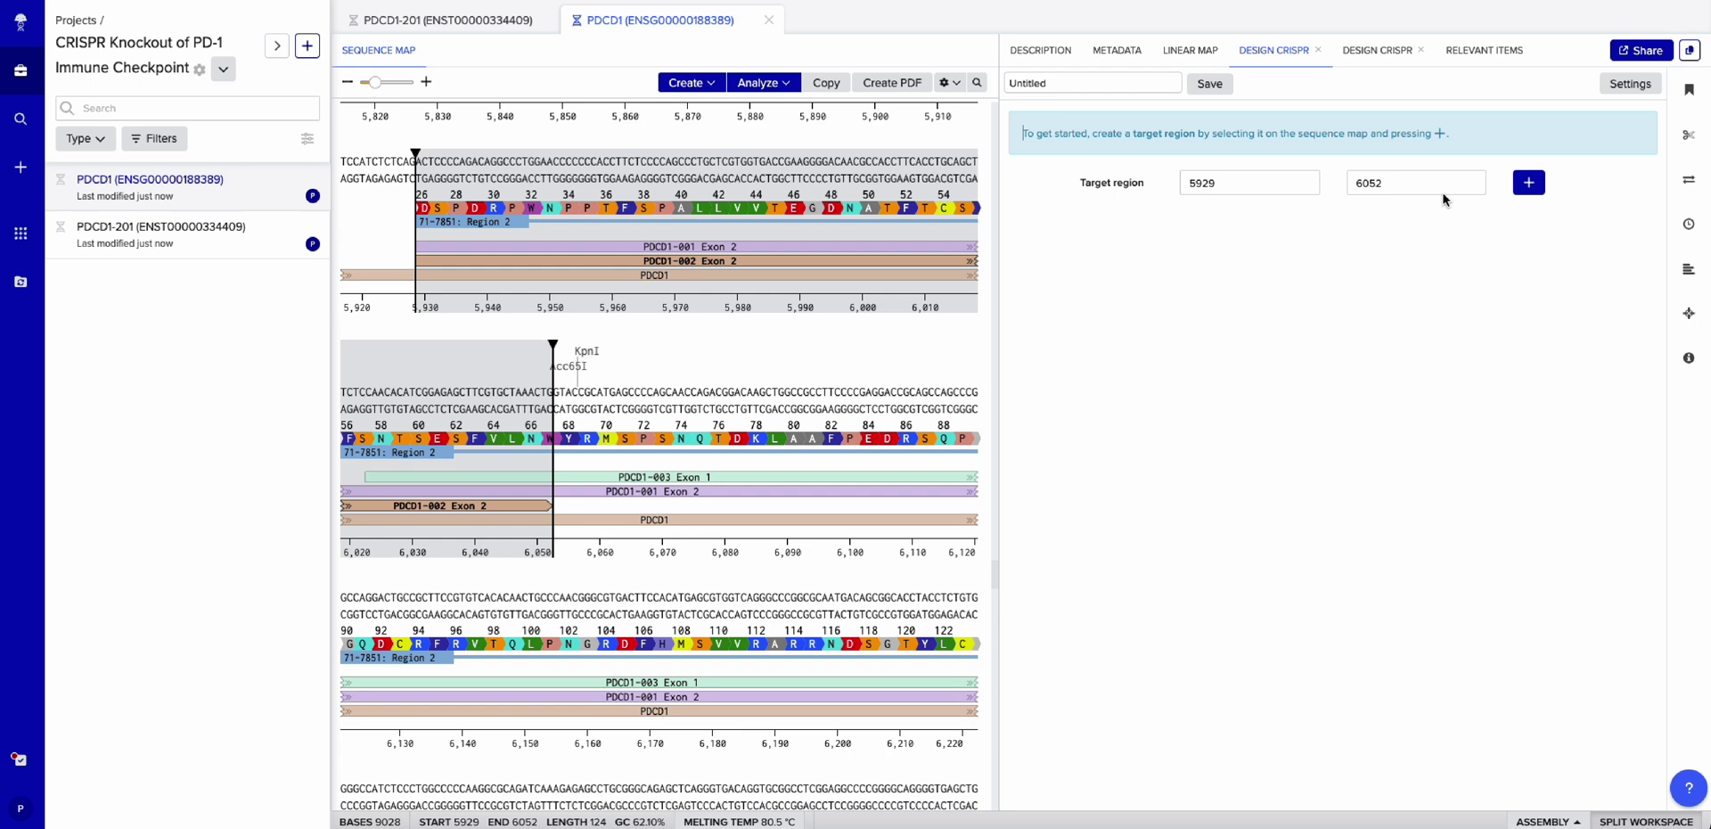
click(1520, 185)
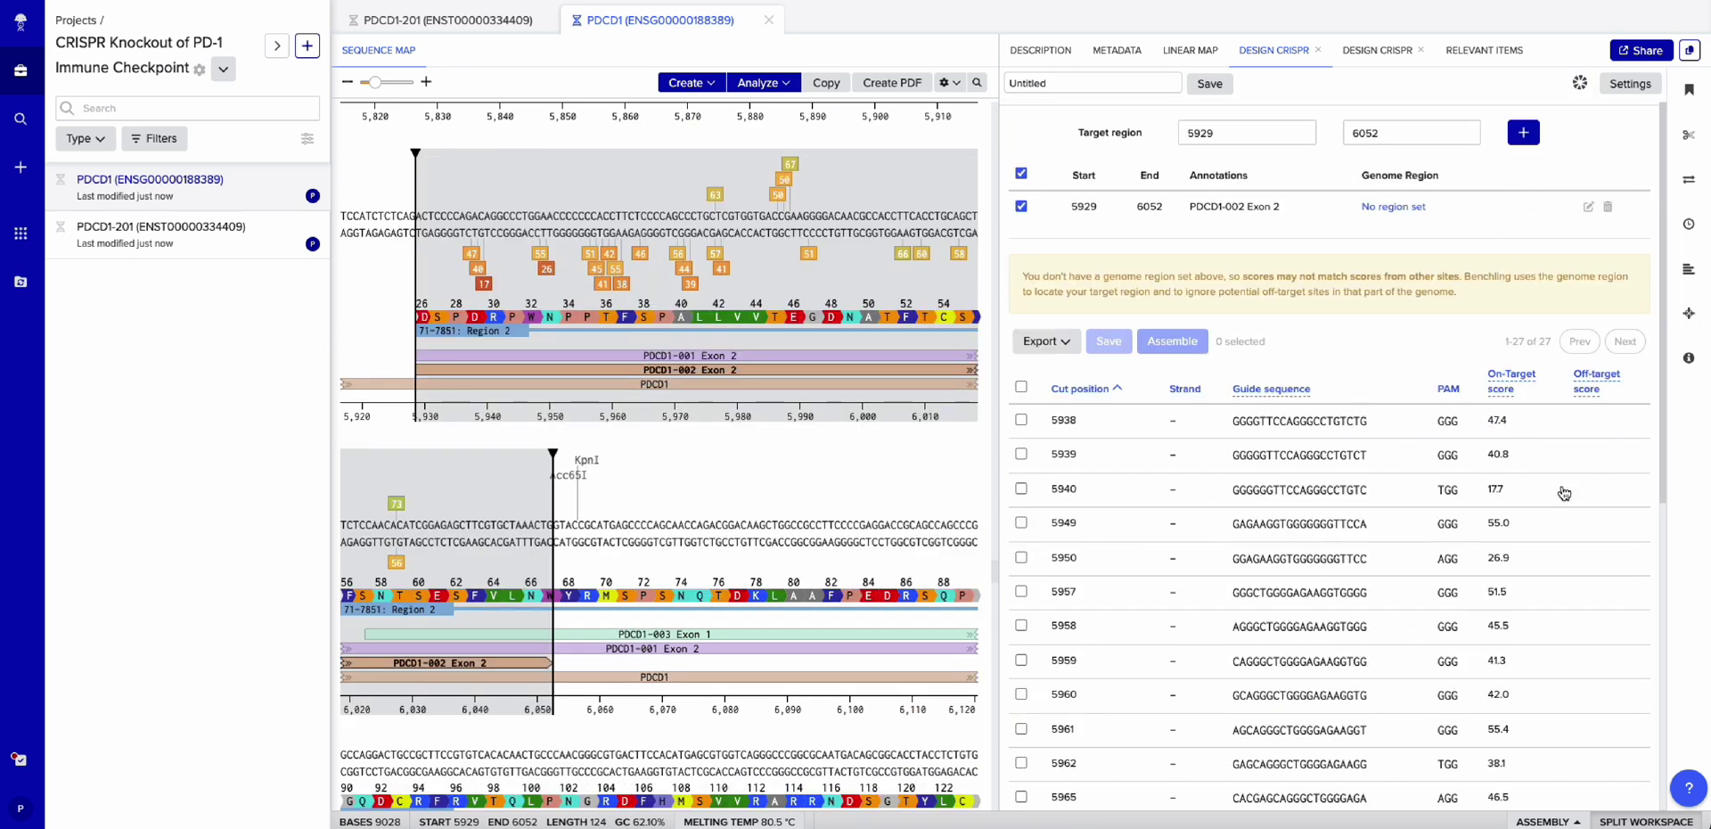
click(1506, 388)
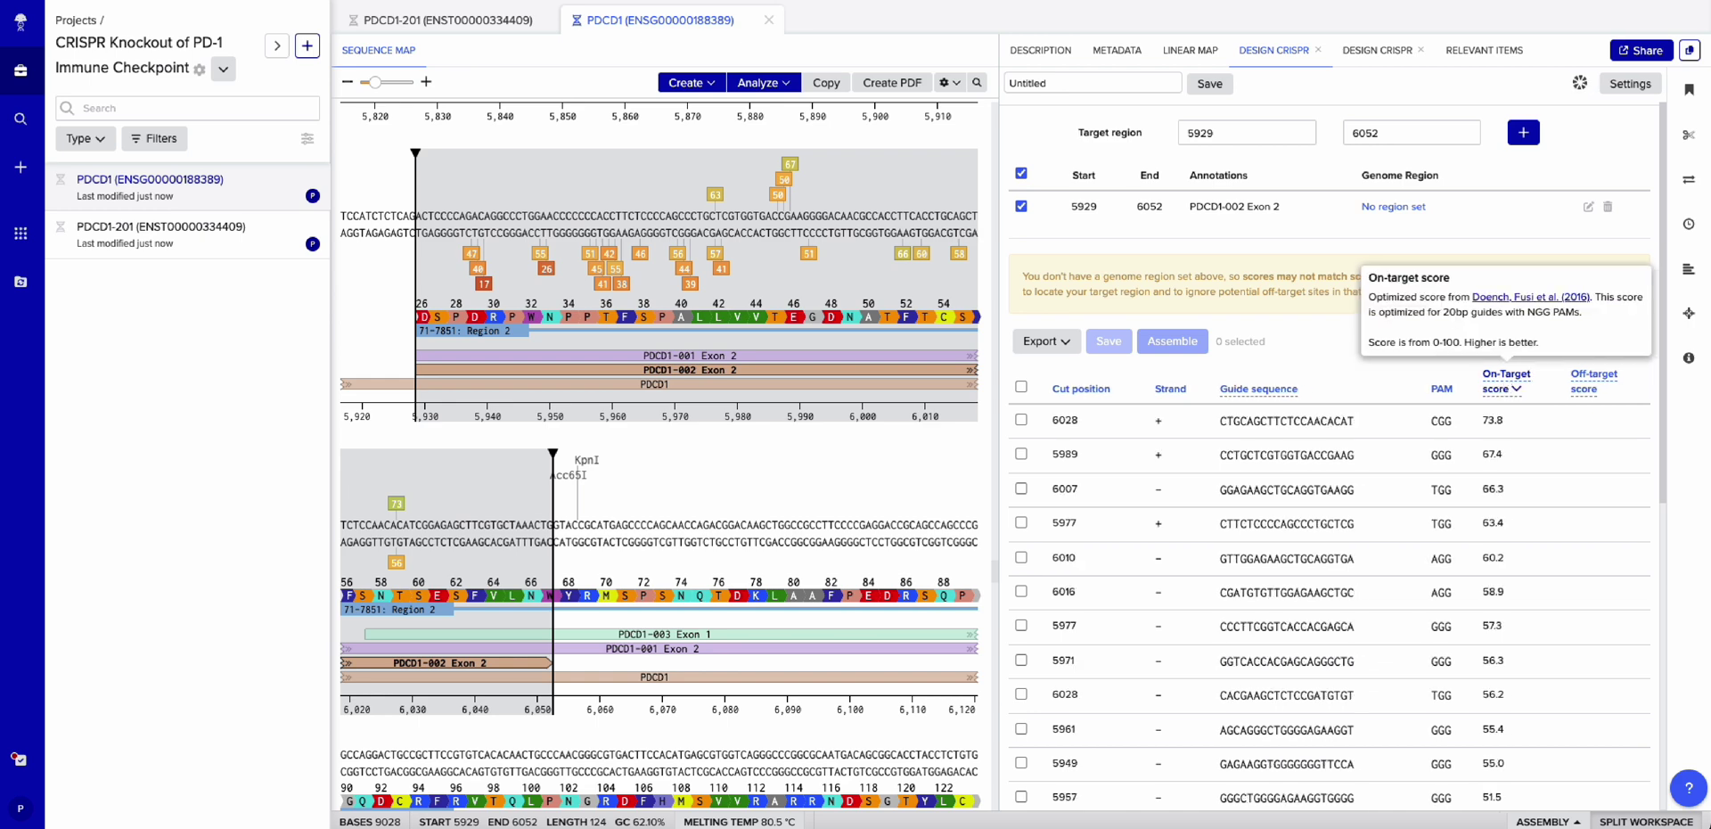
click(1593, 389)
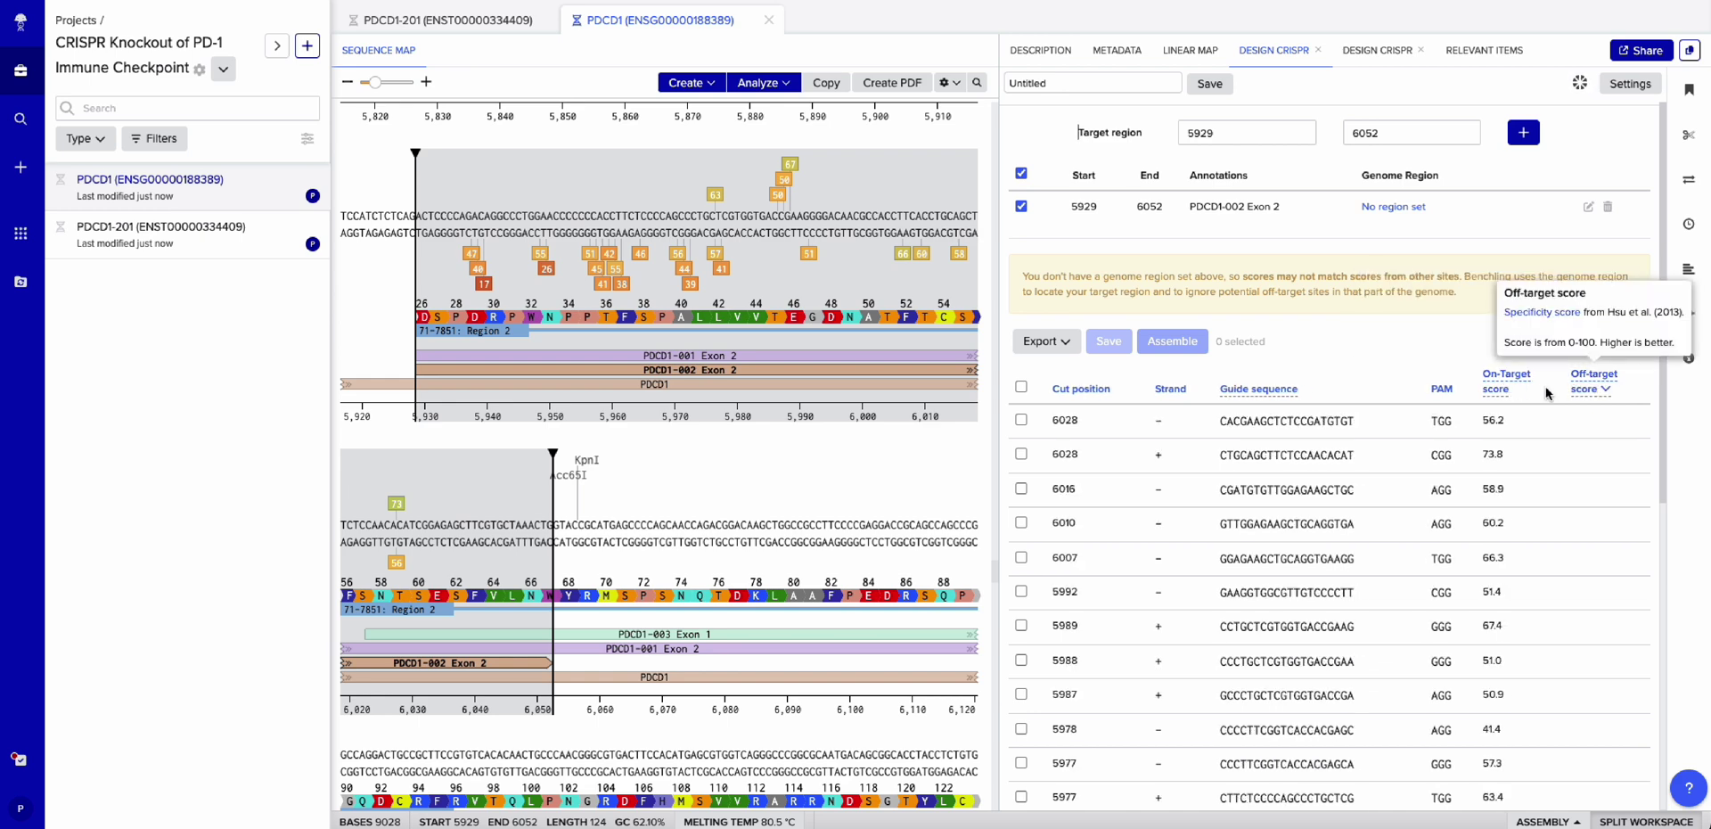
click(1505, 389)
scroll(1522, 493, down, 2)
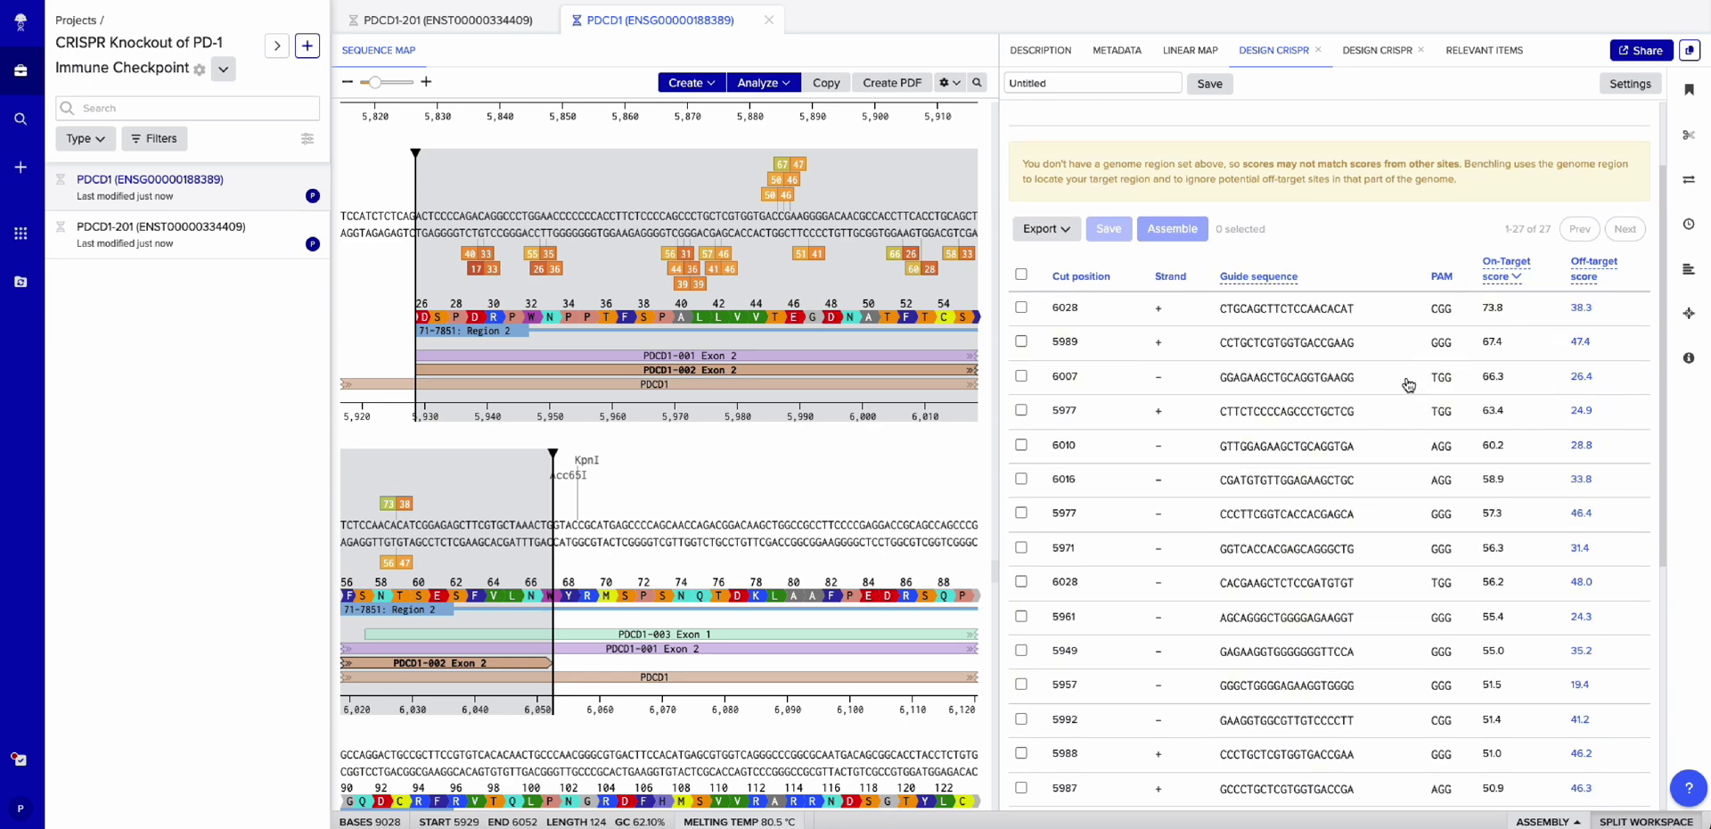
- Check the 6028 guide CTGCAGCTTCTCCAACACAT (on-target 73.8) instead of the 5989 guide
click(1021, 307)
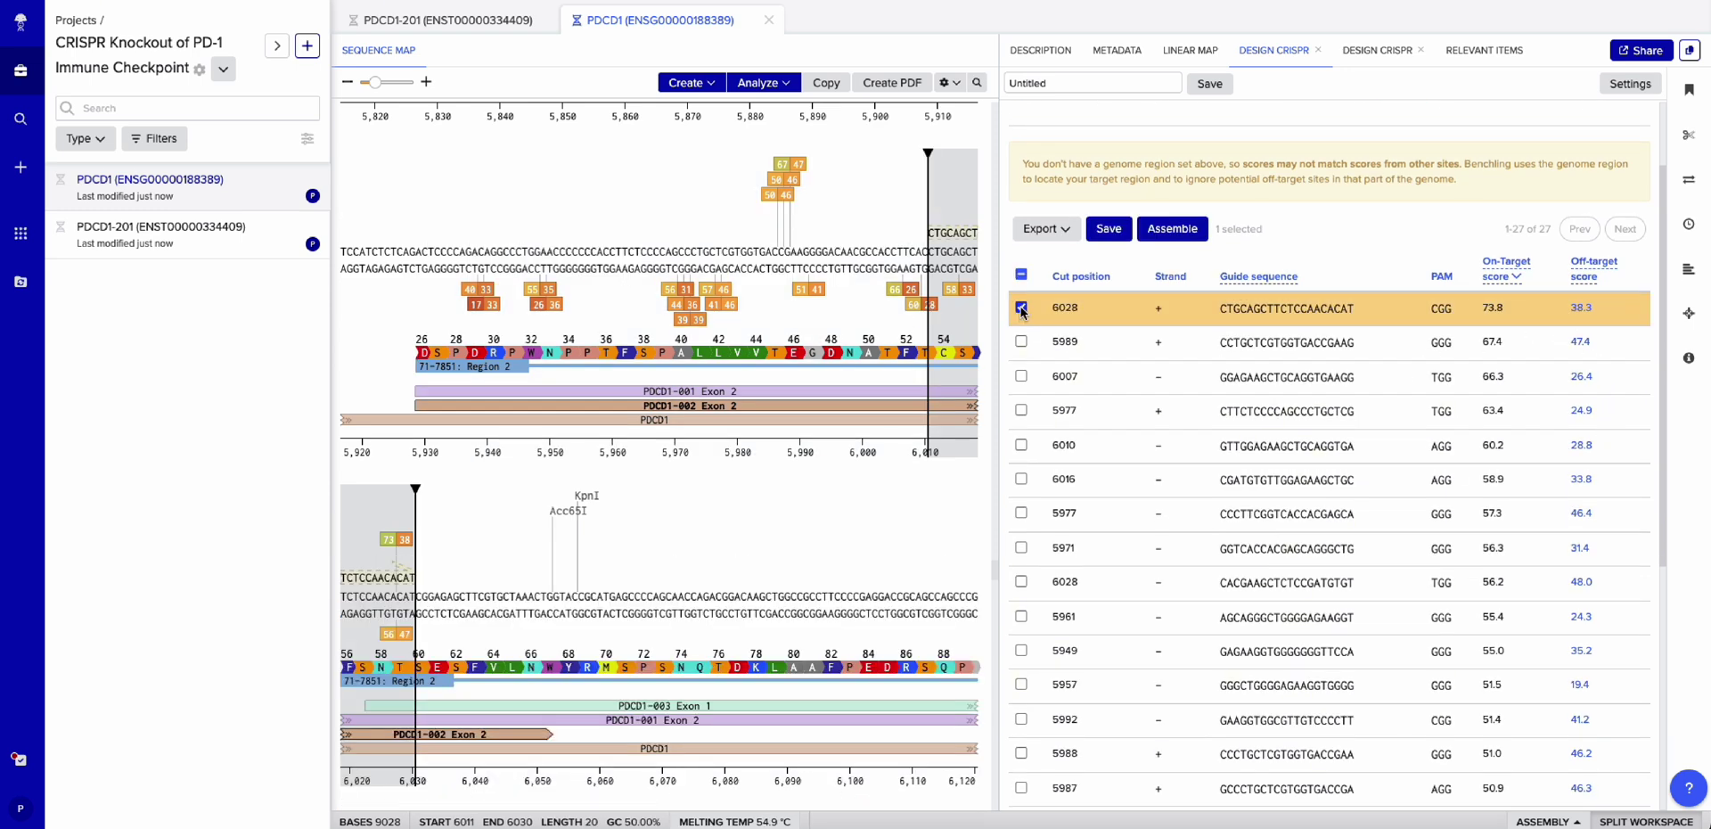
scroll(770, 501, down, 2)
scroll(770, 501, up, 2)
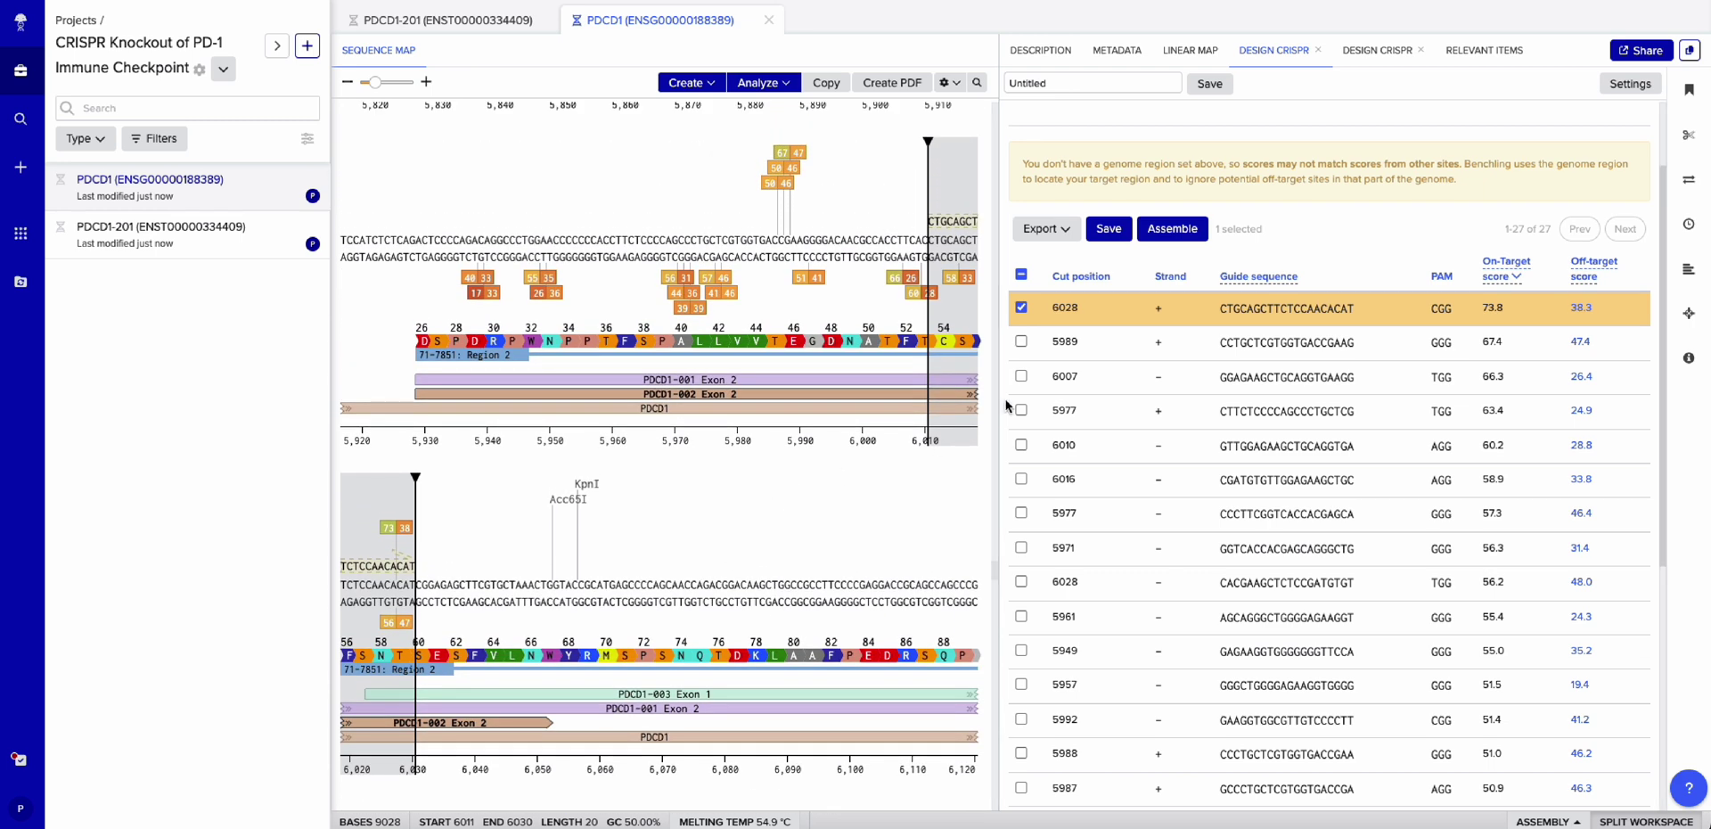
click(1022, 343)
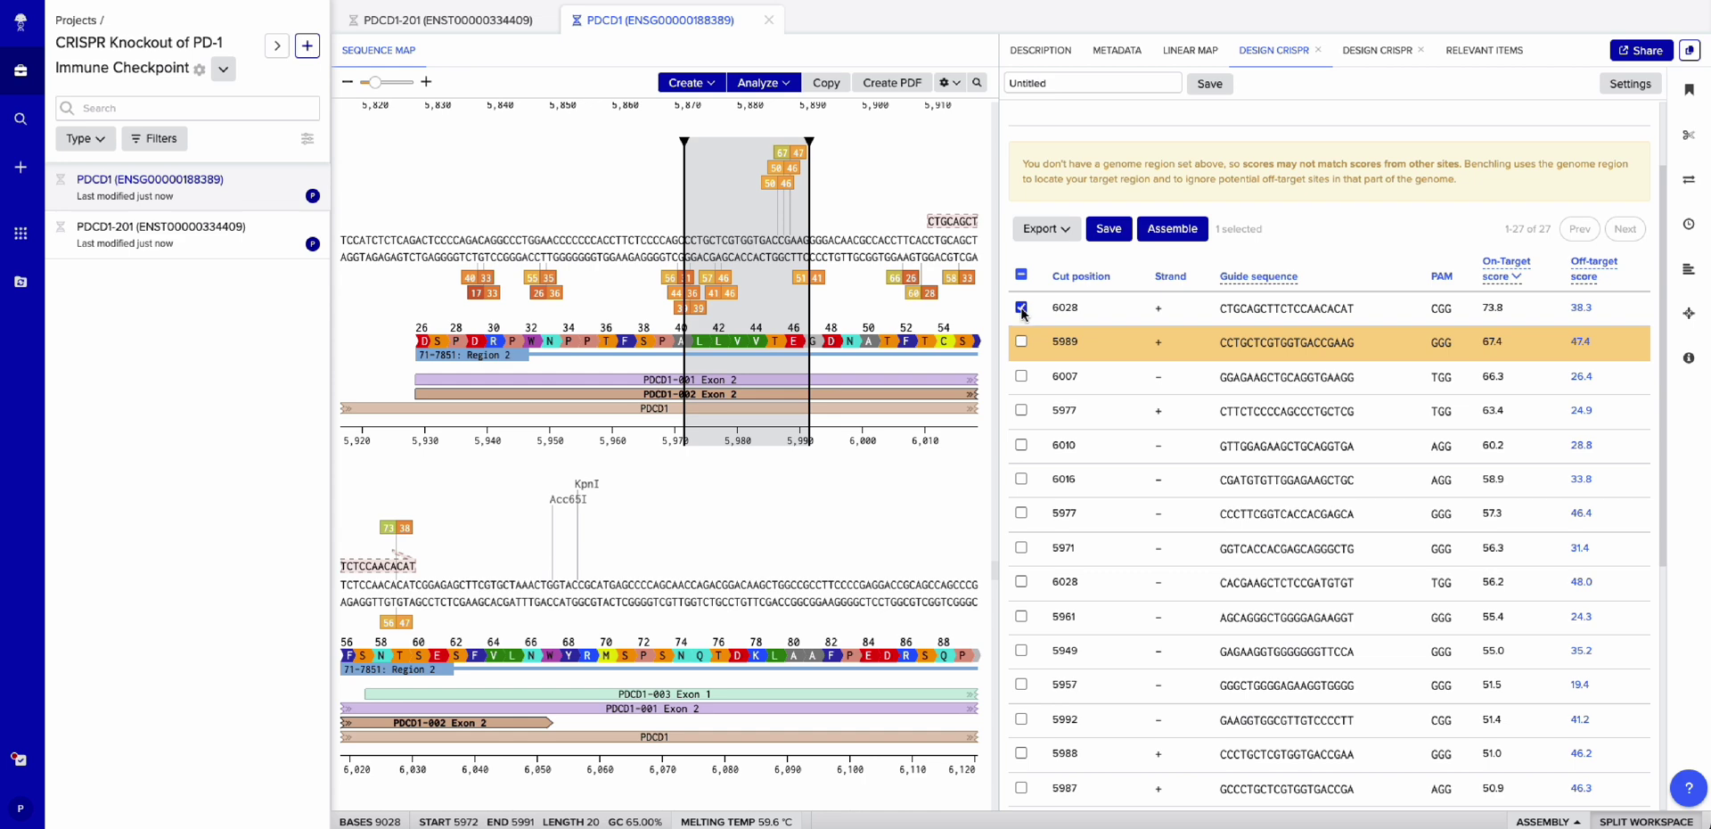
click(1022, 308)
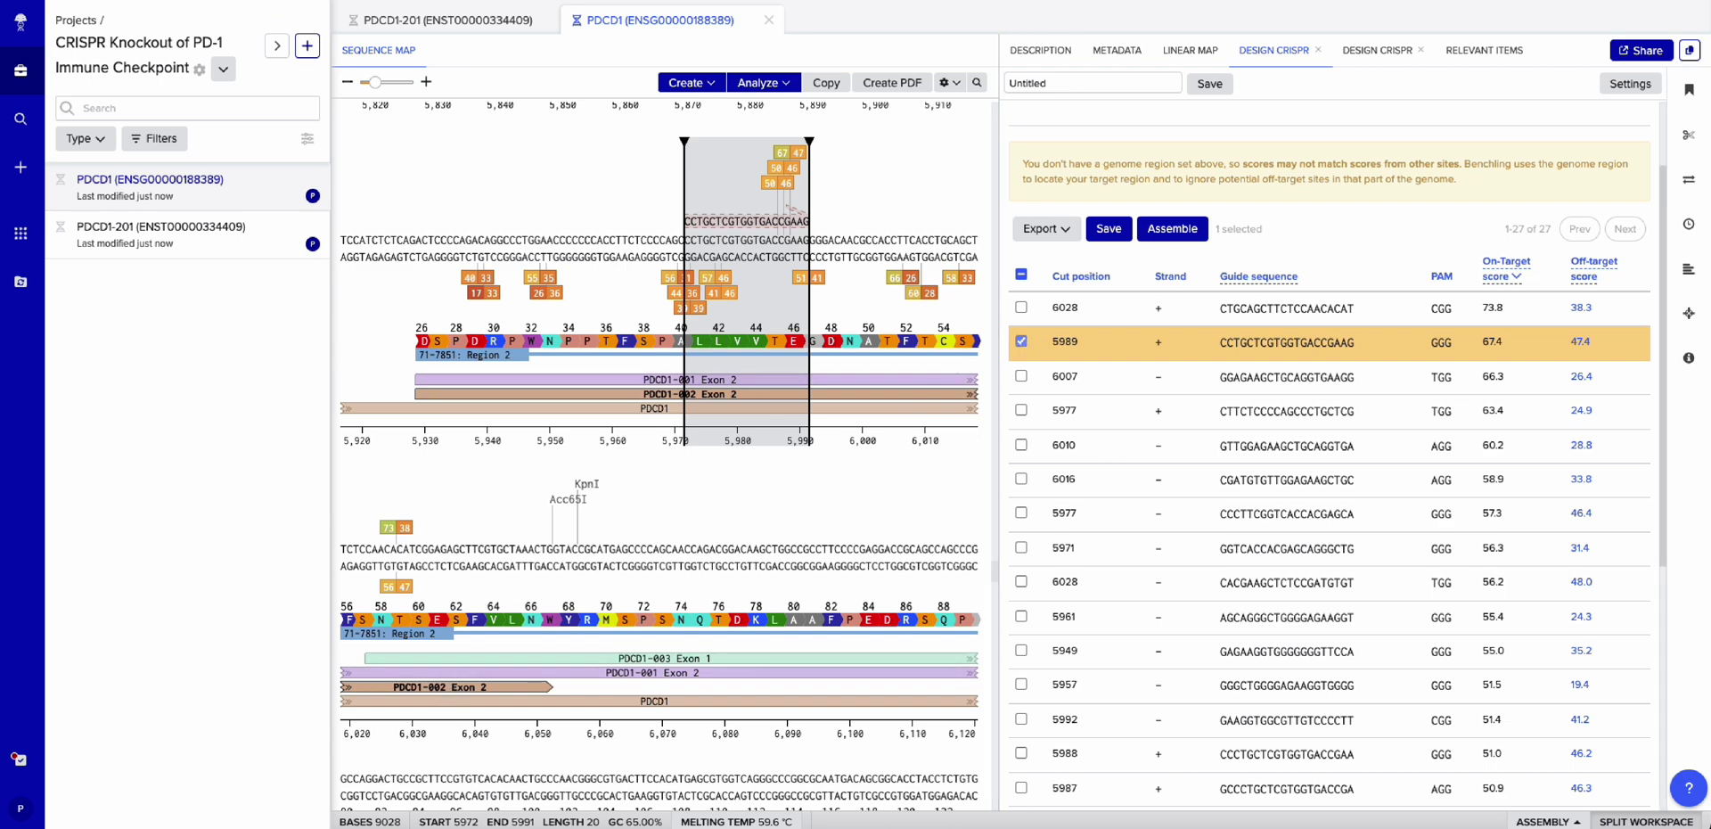
click(1021, 306)
scroll(871, 492, down, 5)
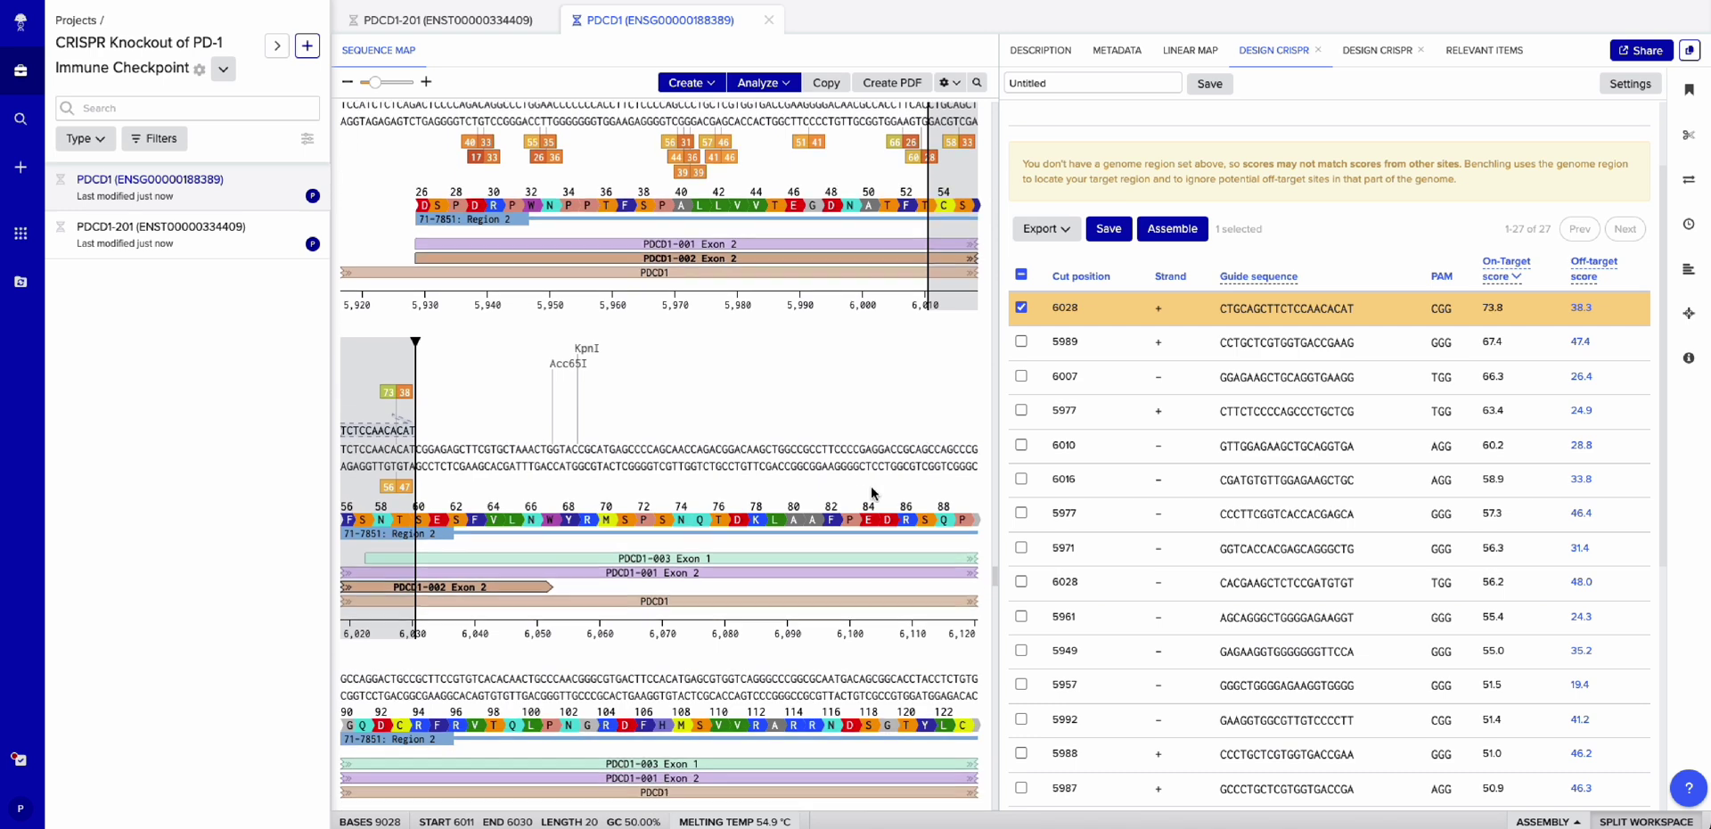
scroll(872, 488, up, 4)
scroll(871, 487, up, 1)
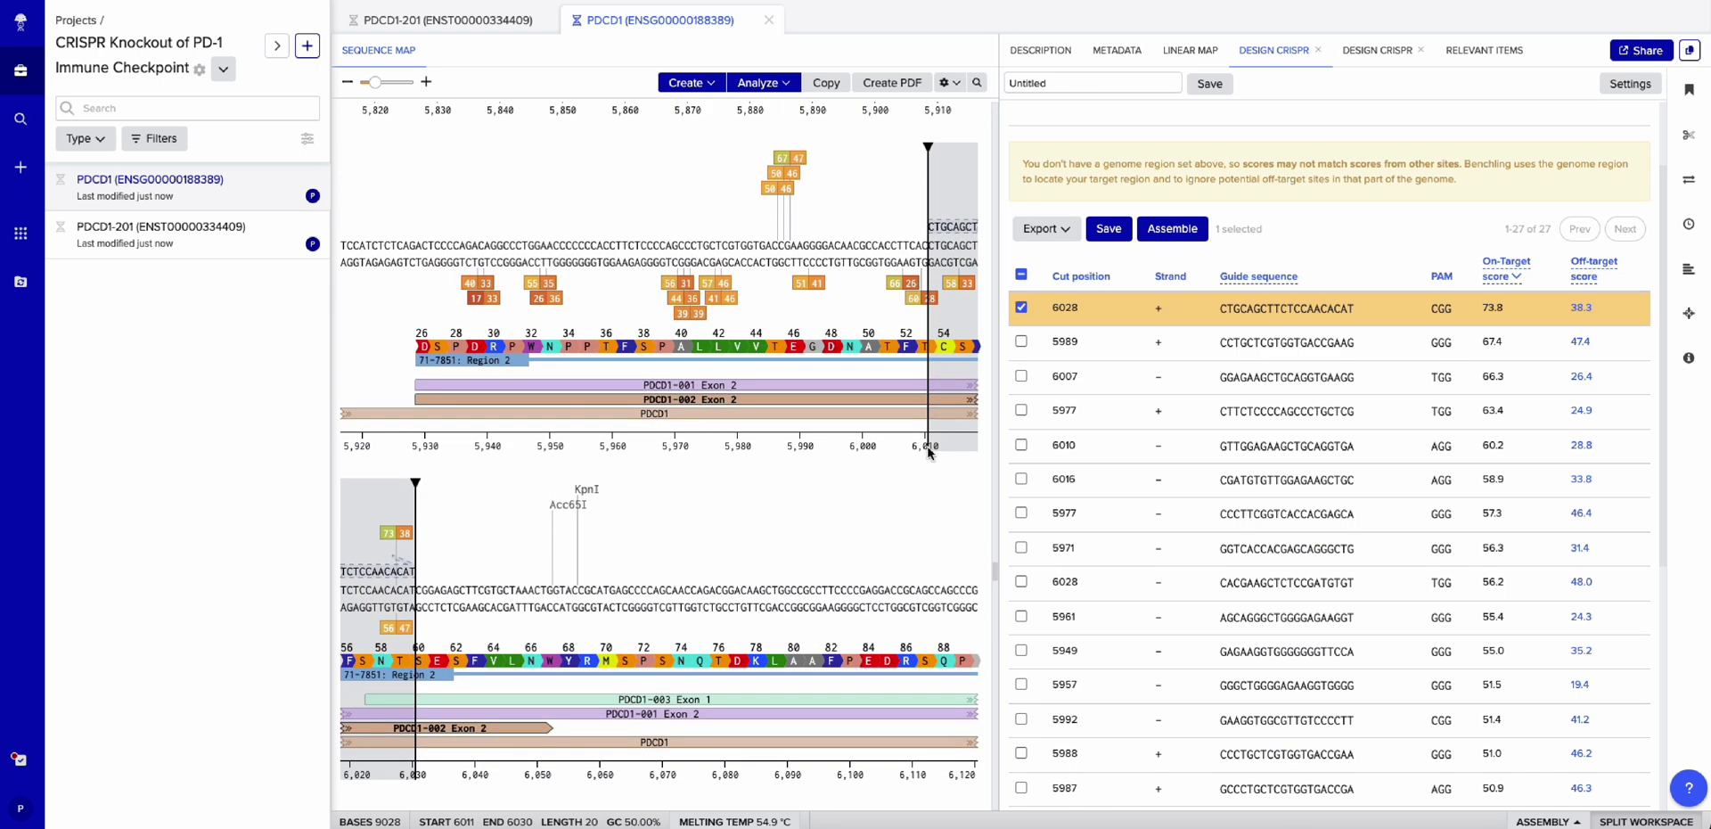
- Try the 5977 and 6007 guides, then keep the 6010 guide as the second pick
click(1021, 411)
click(1022, 411)
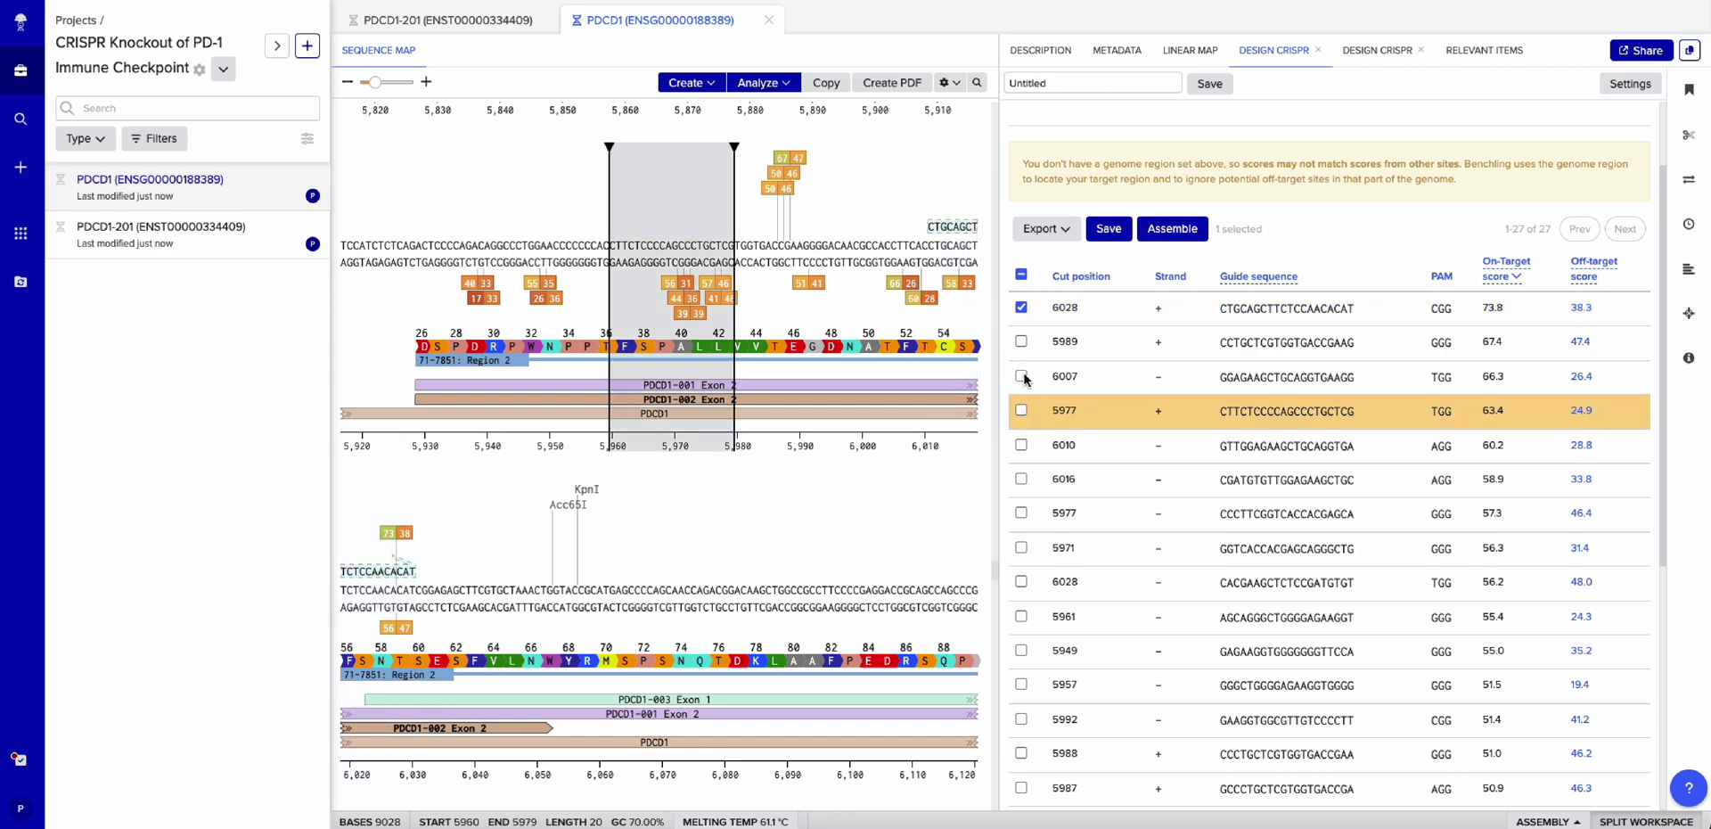
click(1022, 376)
click(1022, 376)
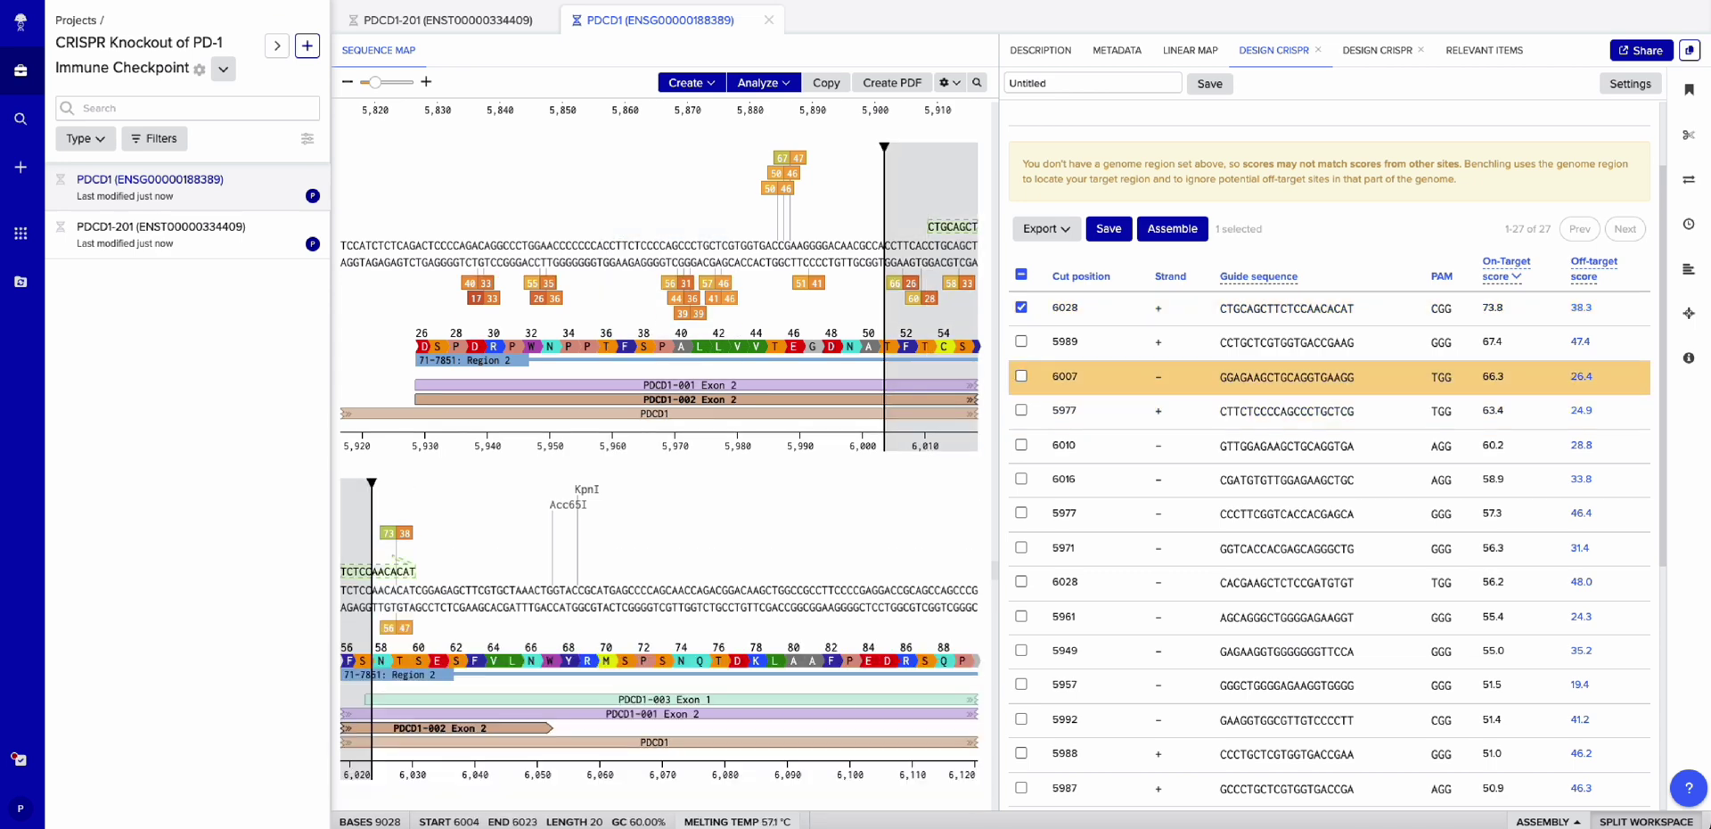
click(1023, 411)
click(1022, 411)
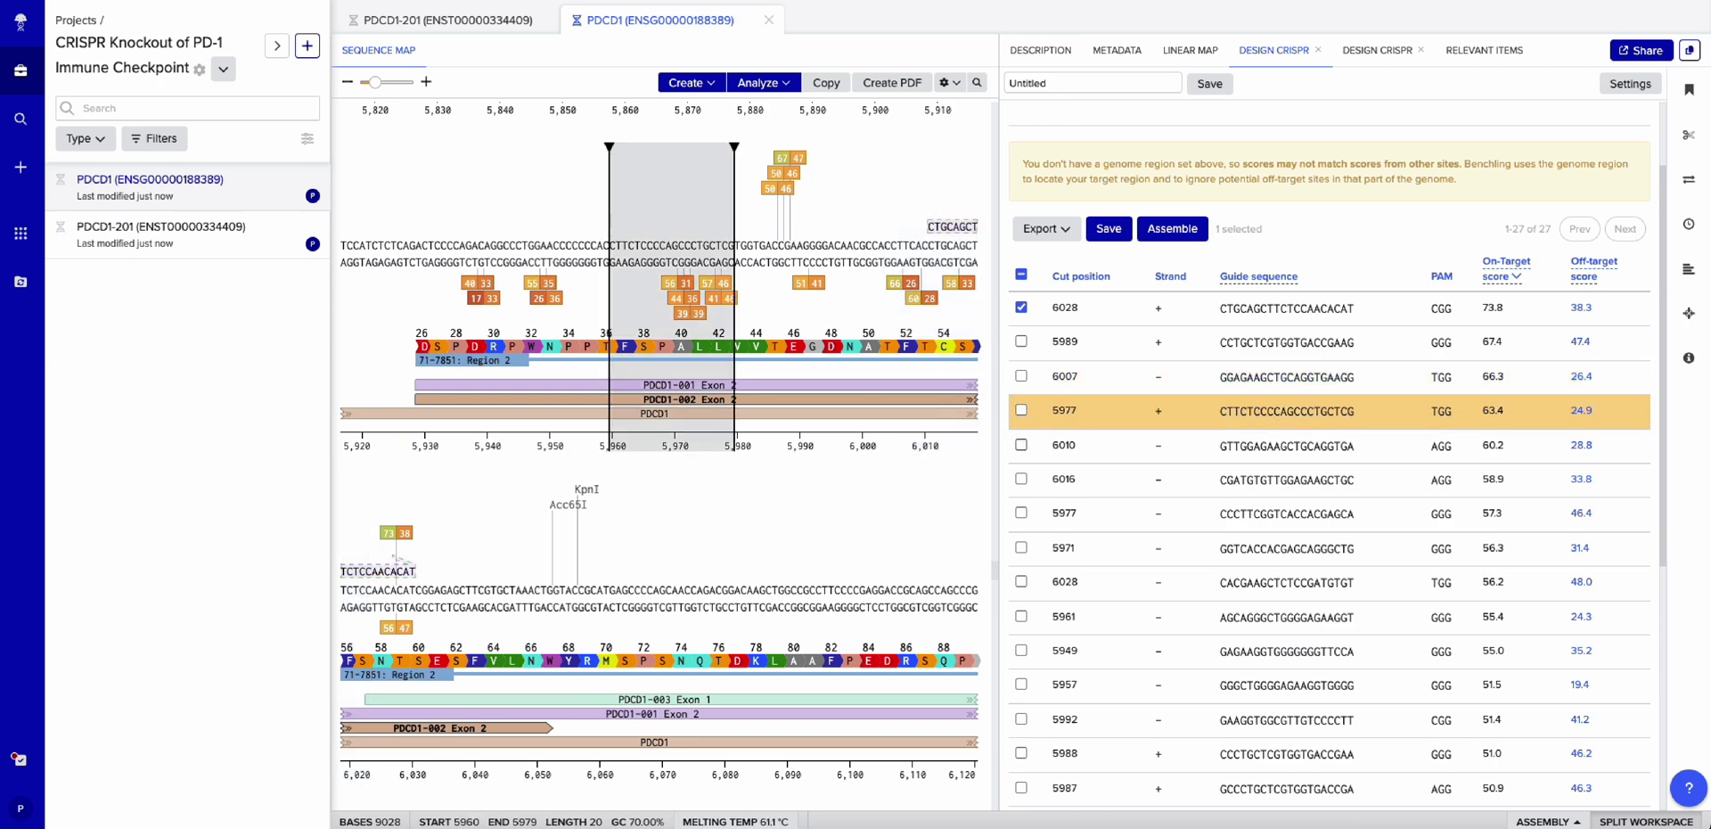
click(1022, 445)
- Inspect the 5989 guide on the map and keep the 6016 guide as the third pick
scroll(809, 496, down, 2)
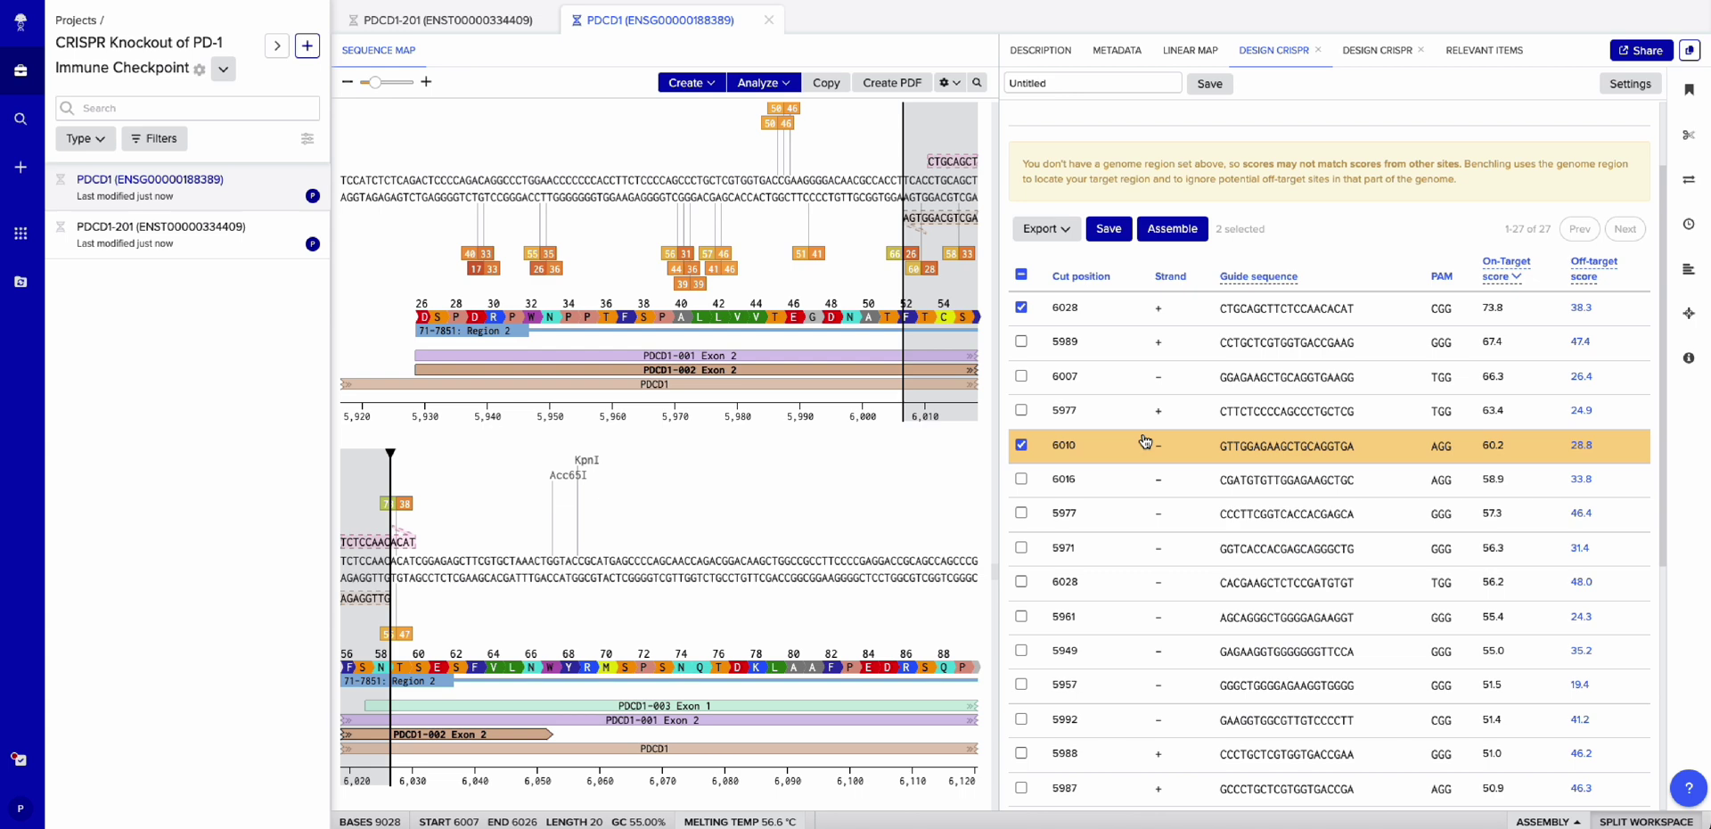
click(1029, 345)
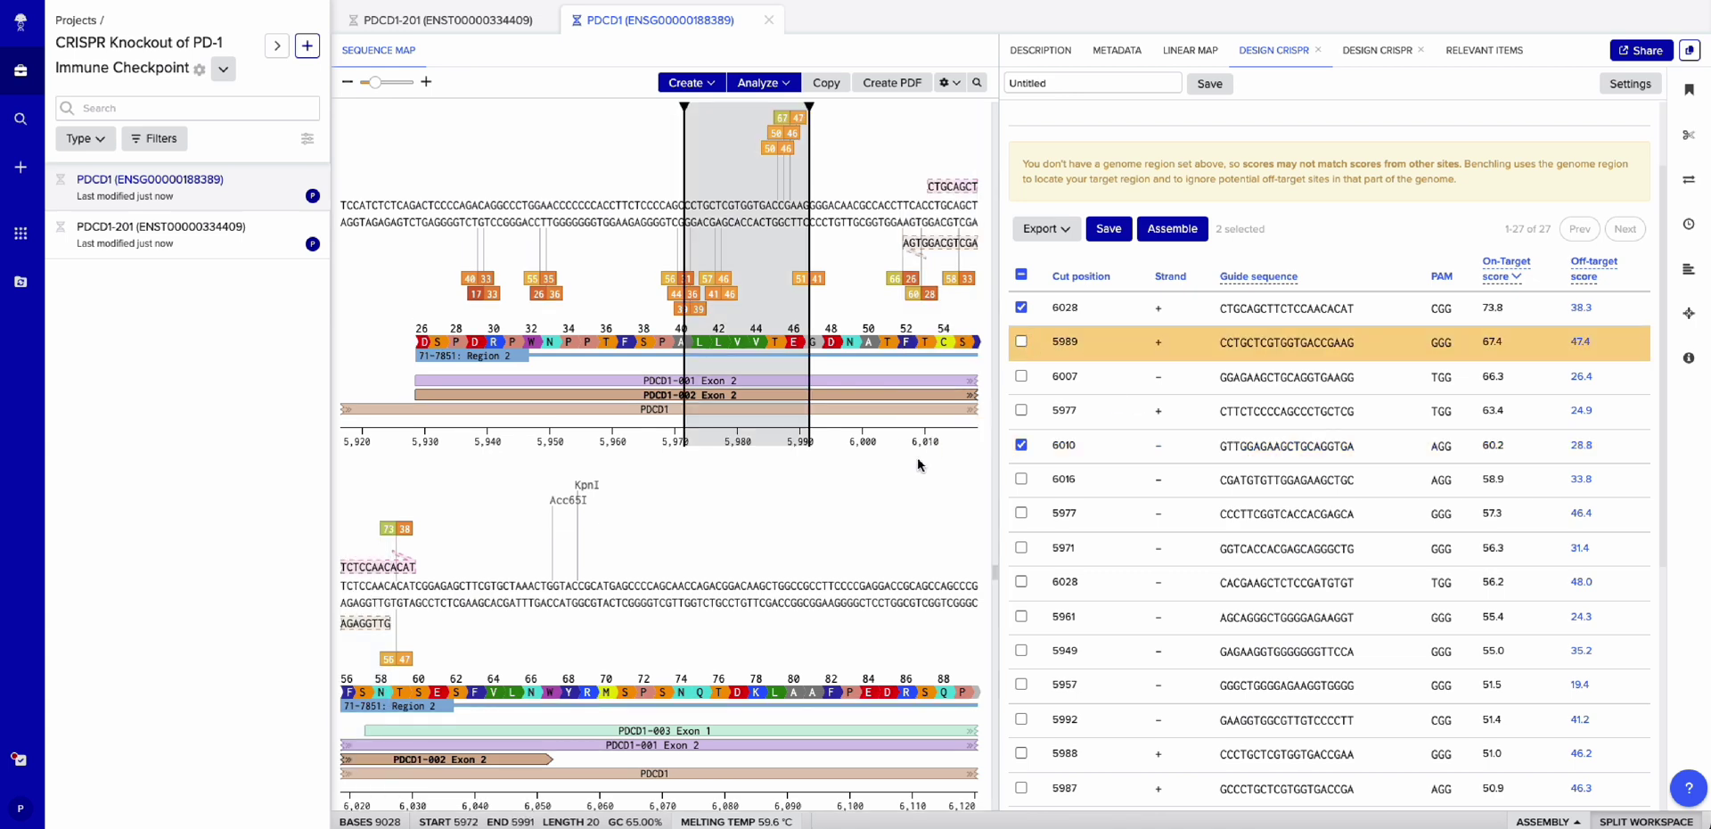
click(1023, 480)
click(1022, 479)
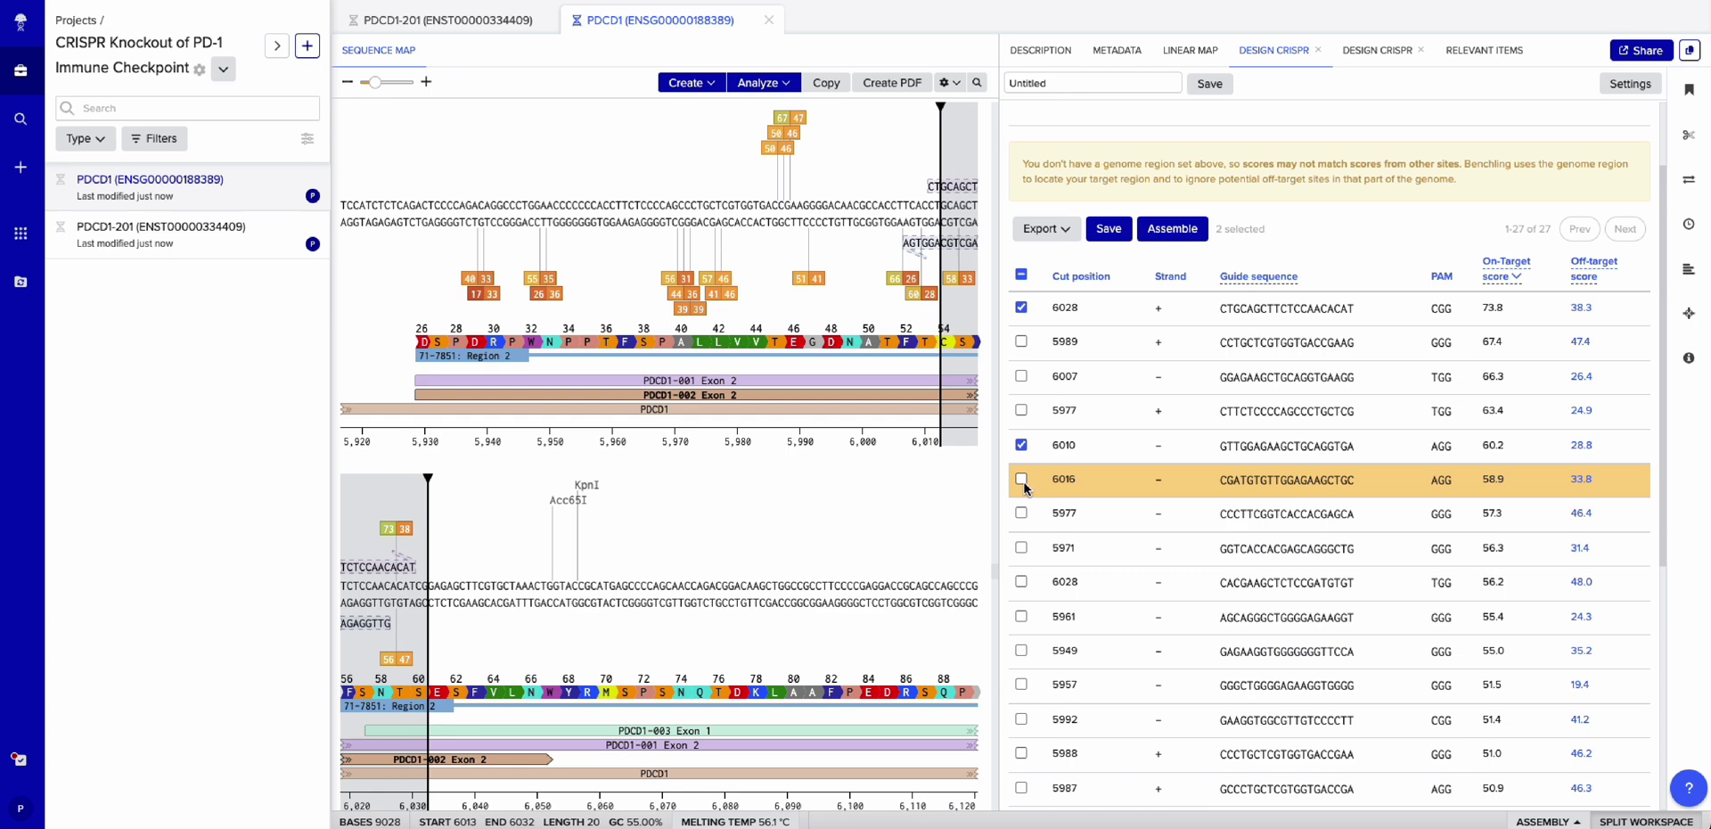
click(1022, 480)
scroll(1088, 597, down, 3)
scroll(748, 553, down, 3)
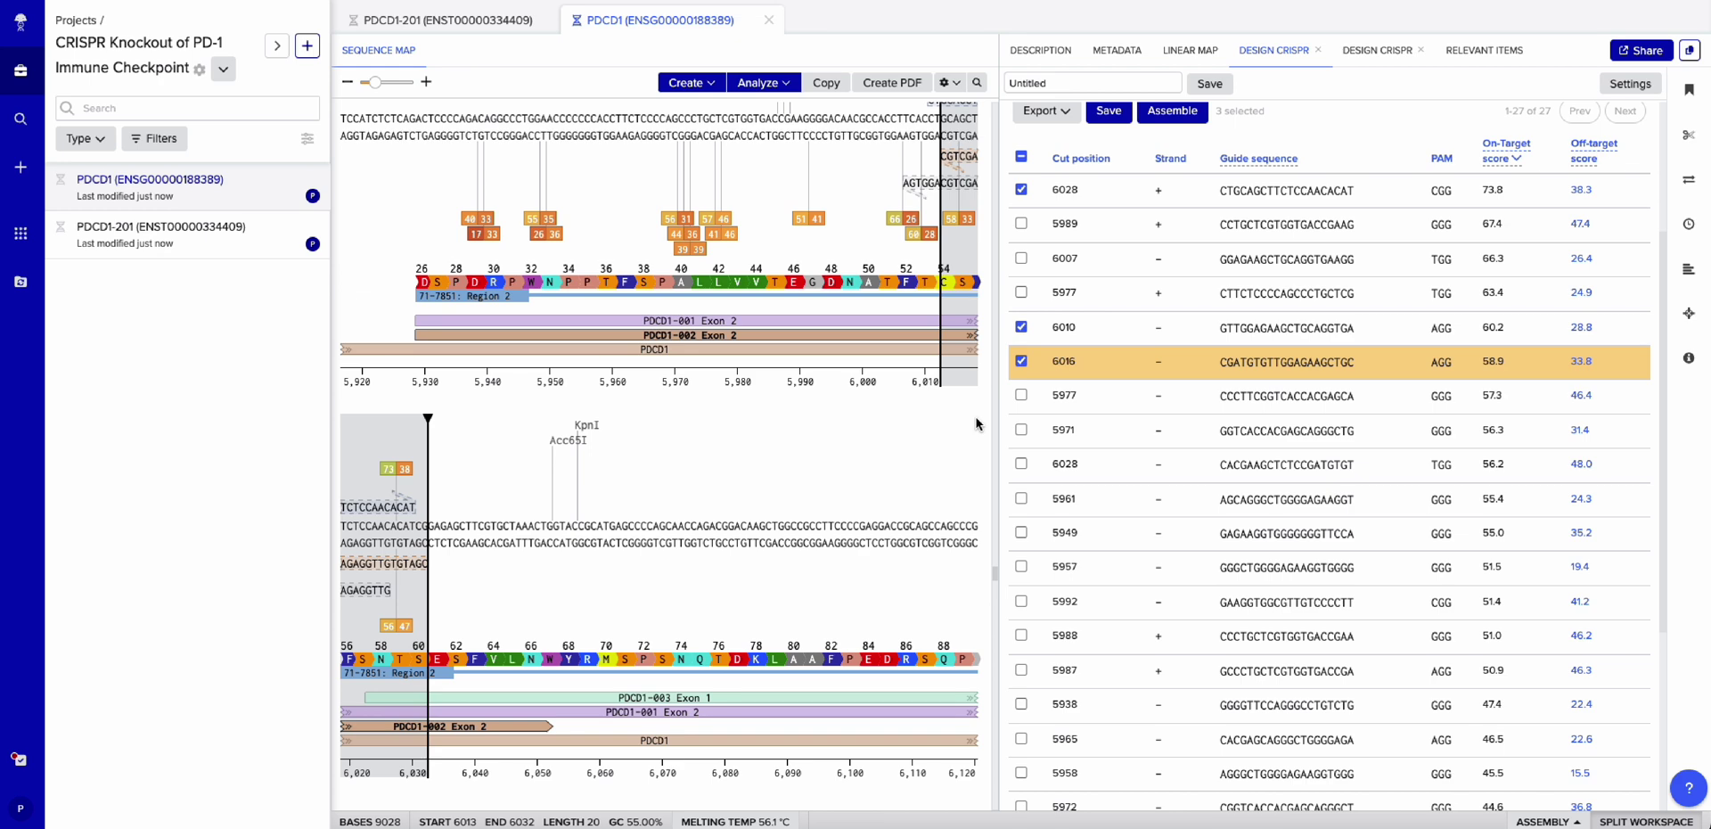
scroll(1161, 409, up, 5)
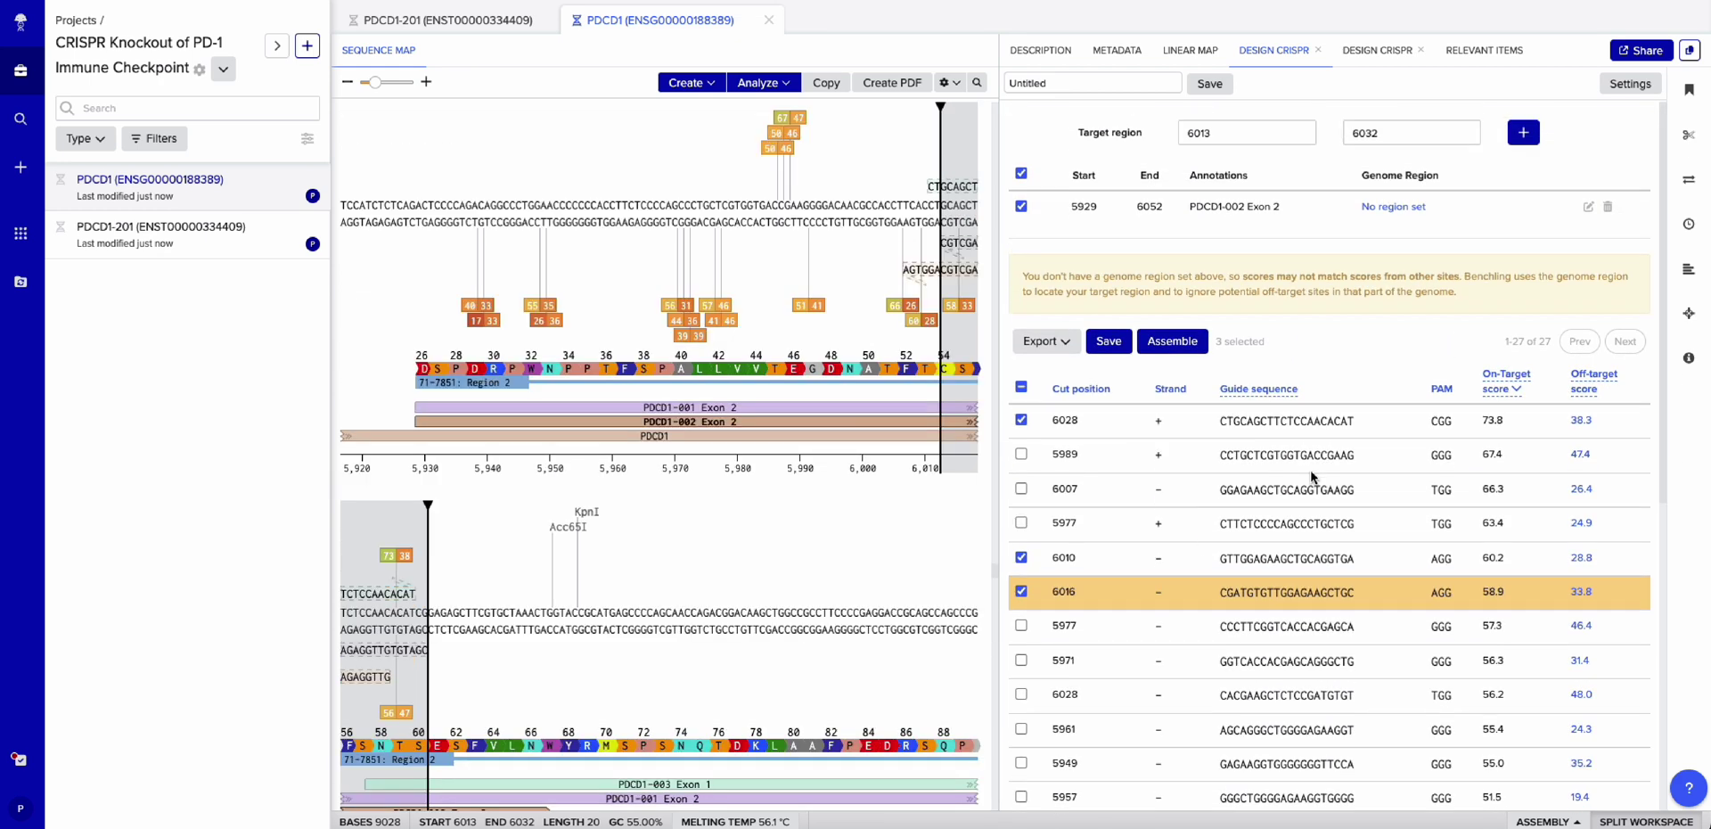
- Set up assembly of the three selected guides into the lentiCRISPRv2 vector
click(1173, 347)
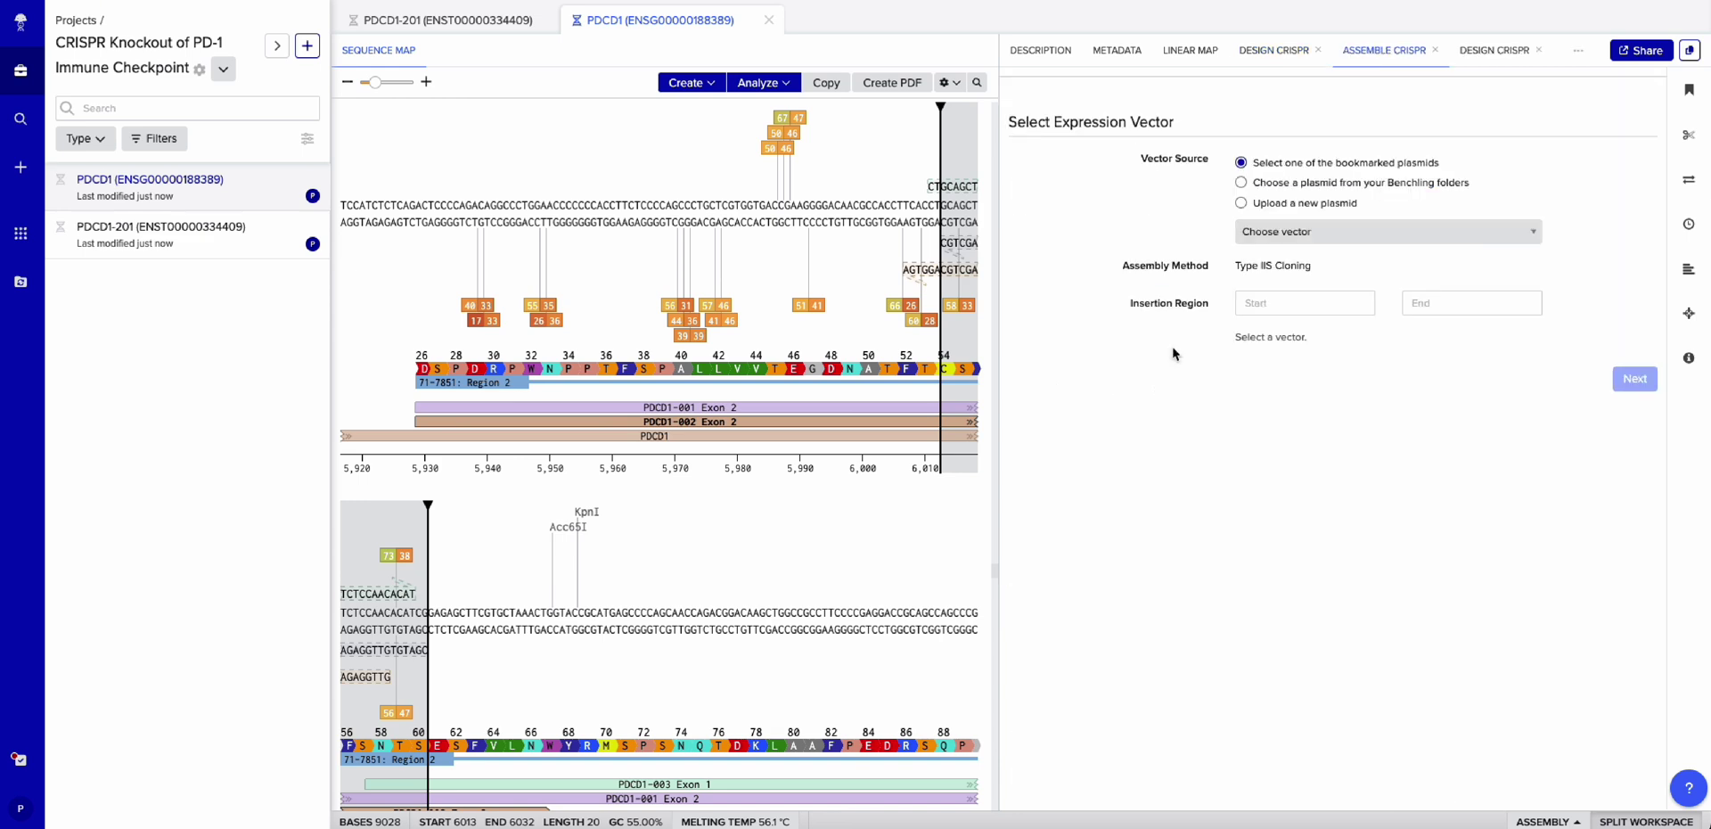
click(1270, 232)
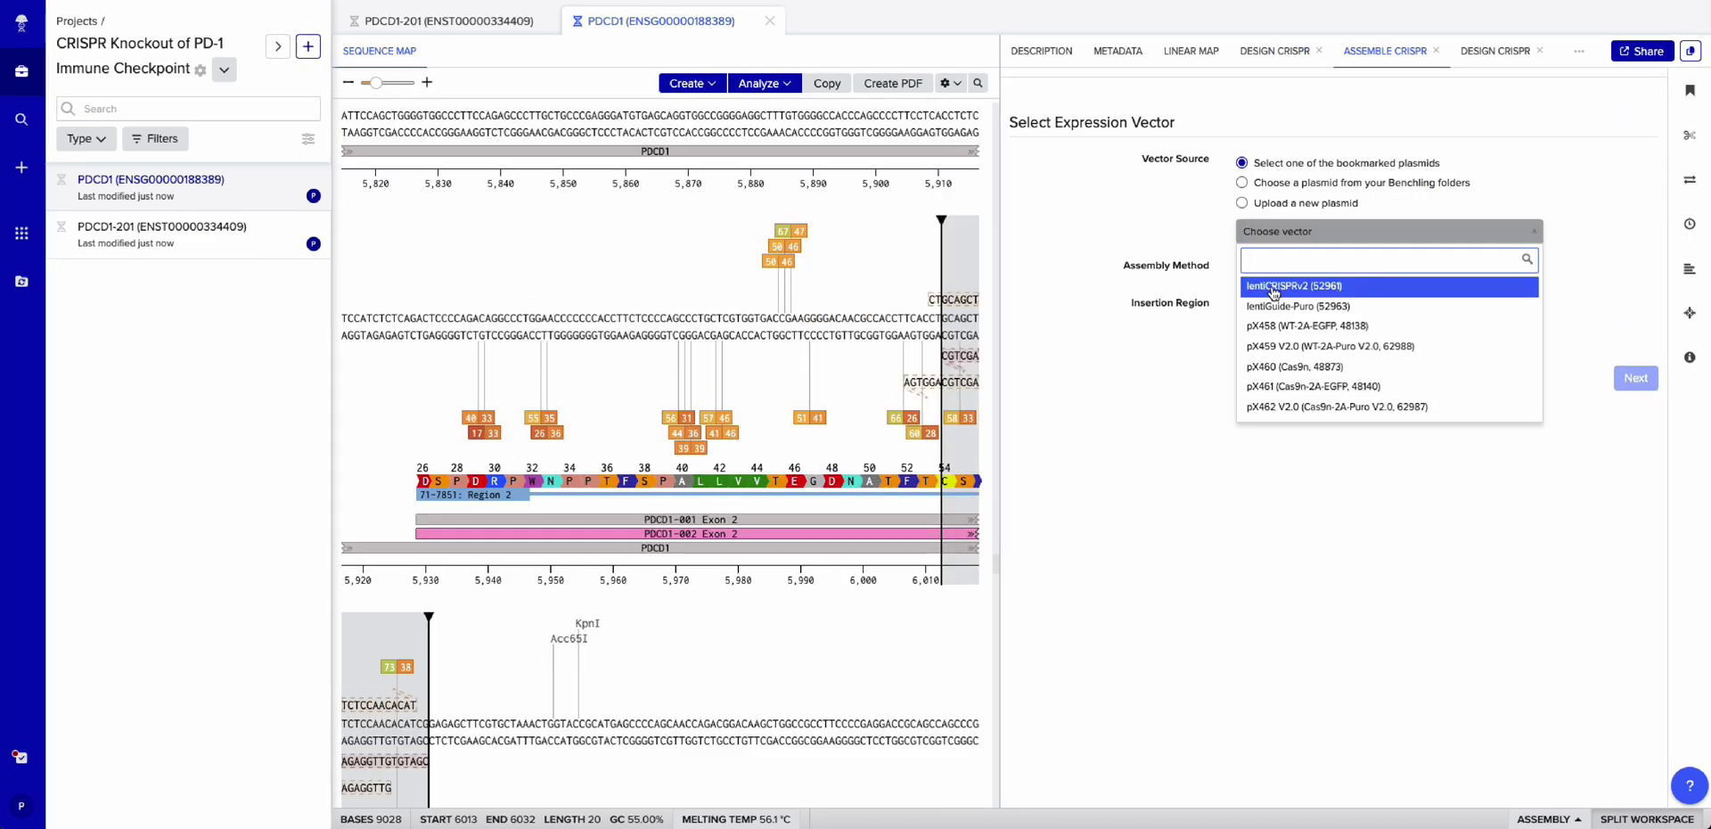
click(1275, 286)
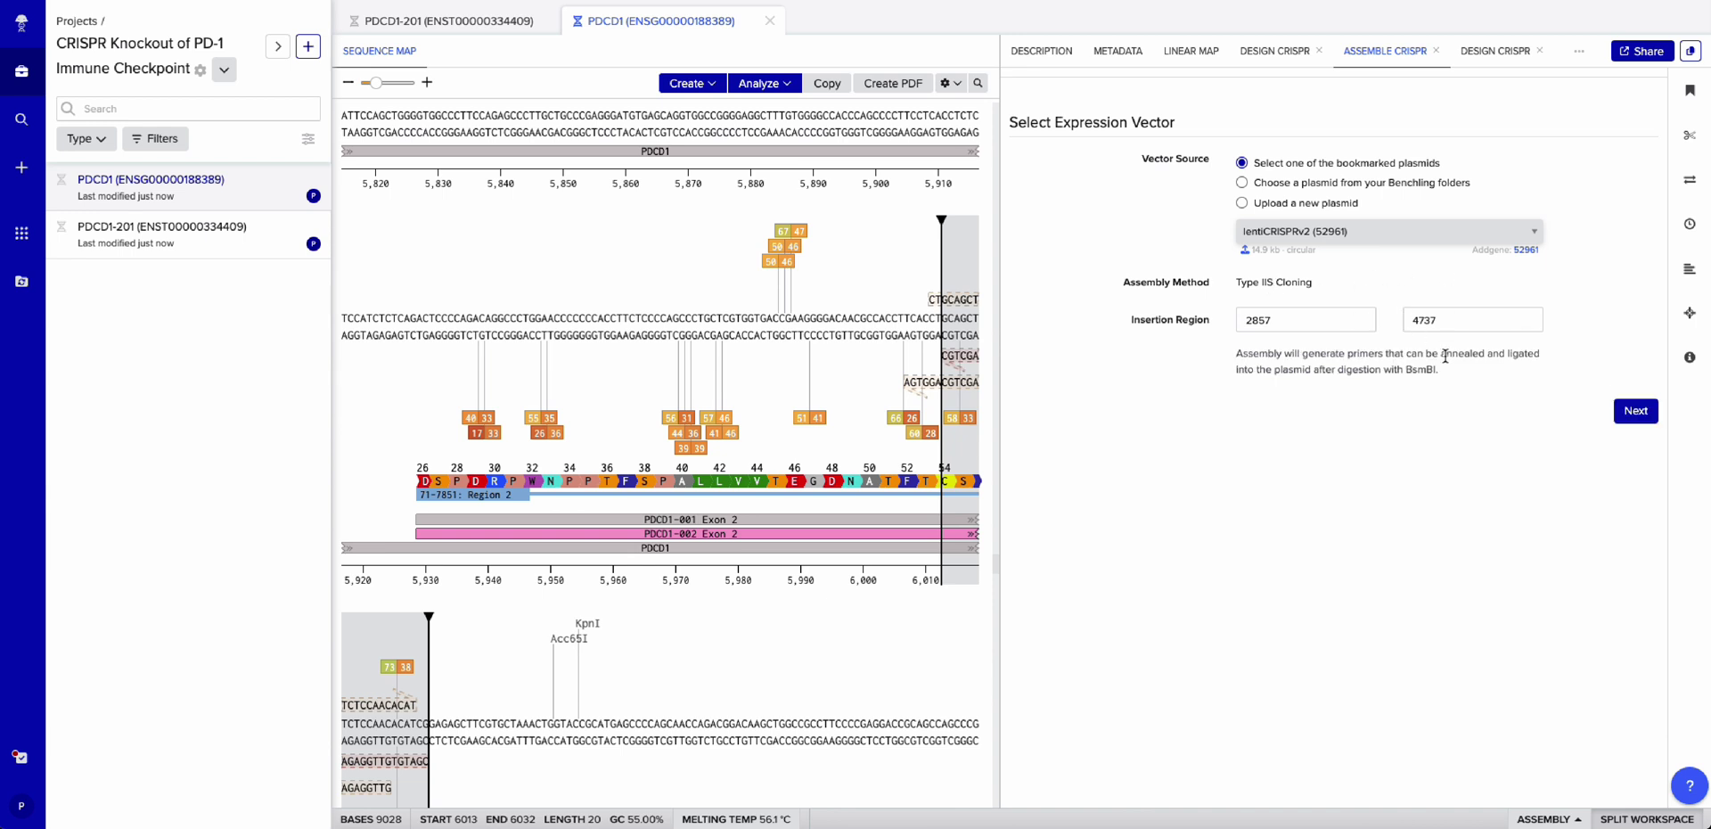
click(1618, 413)
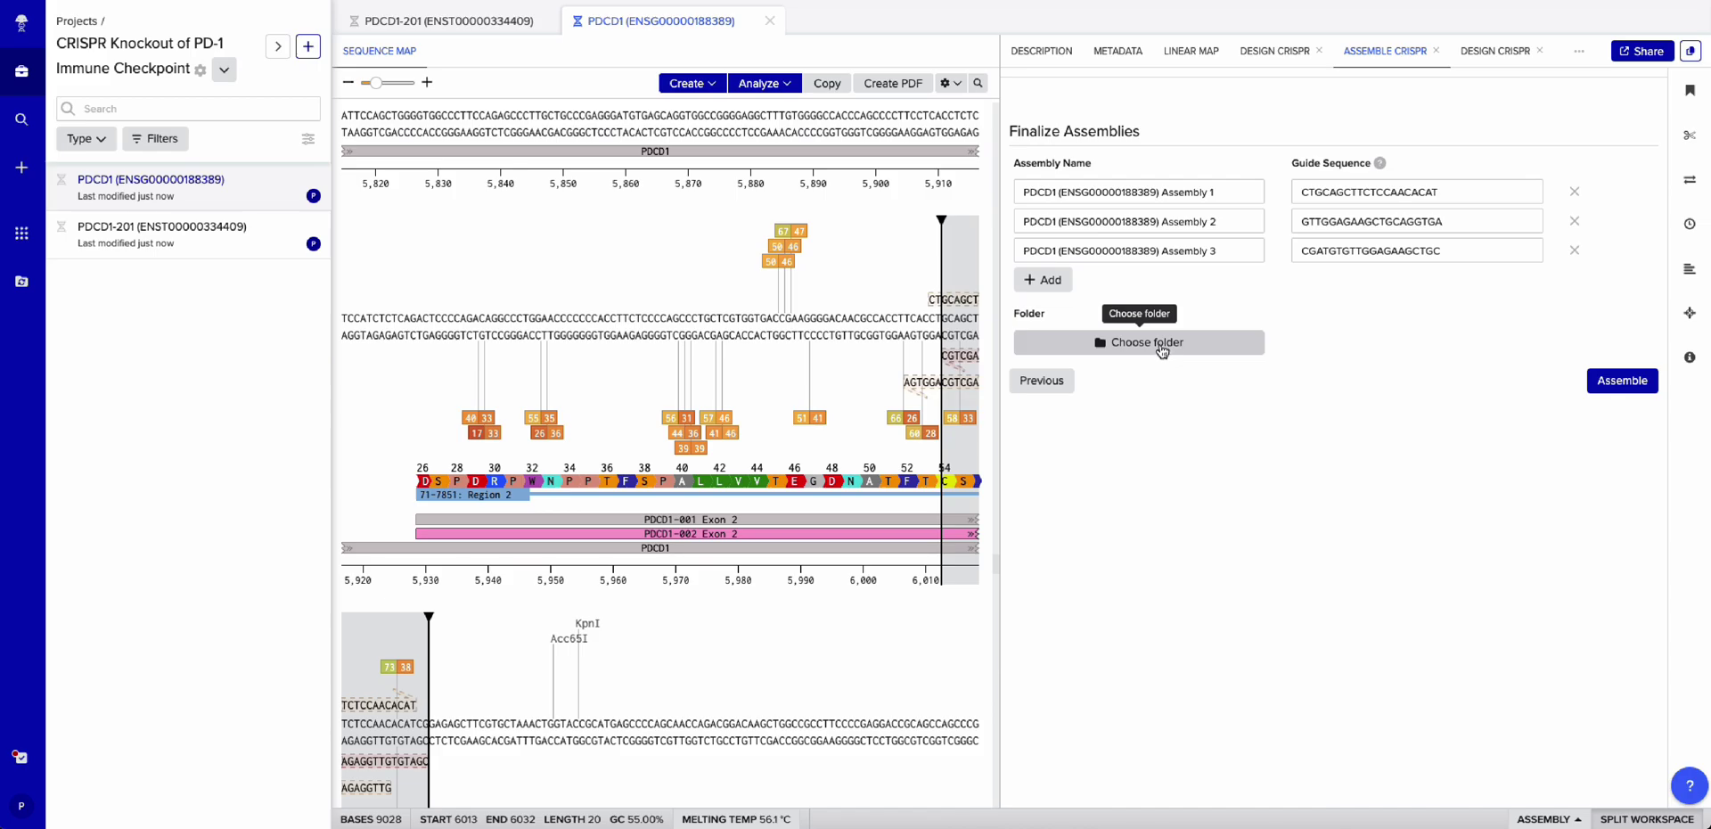
- Save the assemblies into a new PDCD1 folder in the CRISPR Knockout of PD-1 project
click(1131, 352)
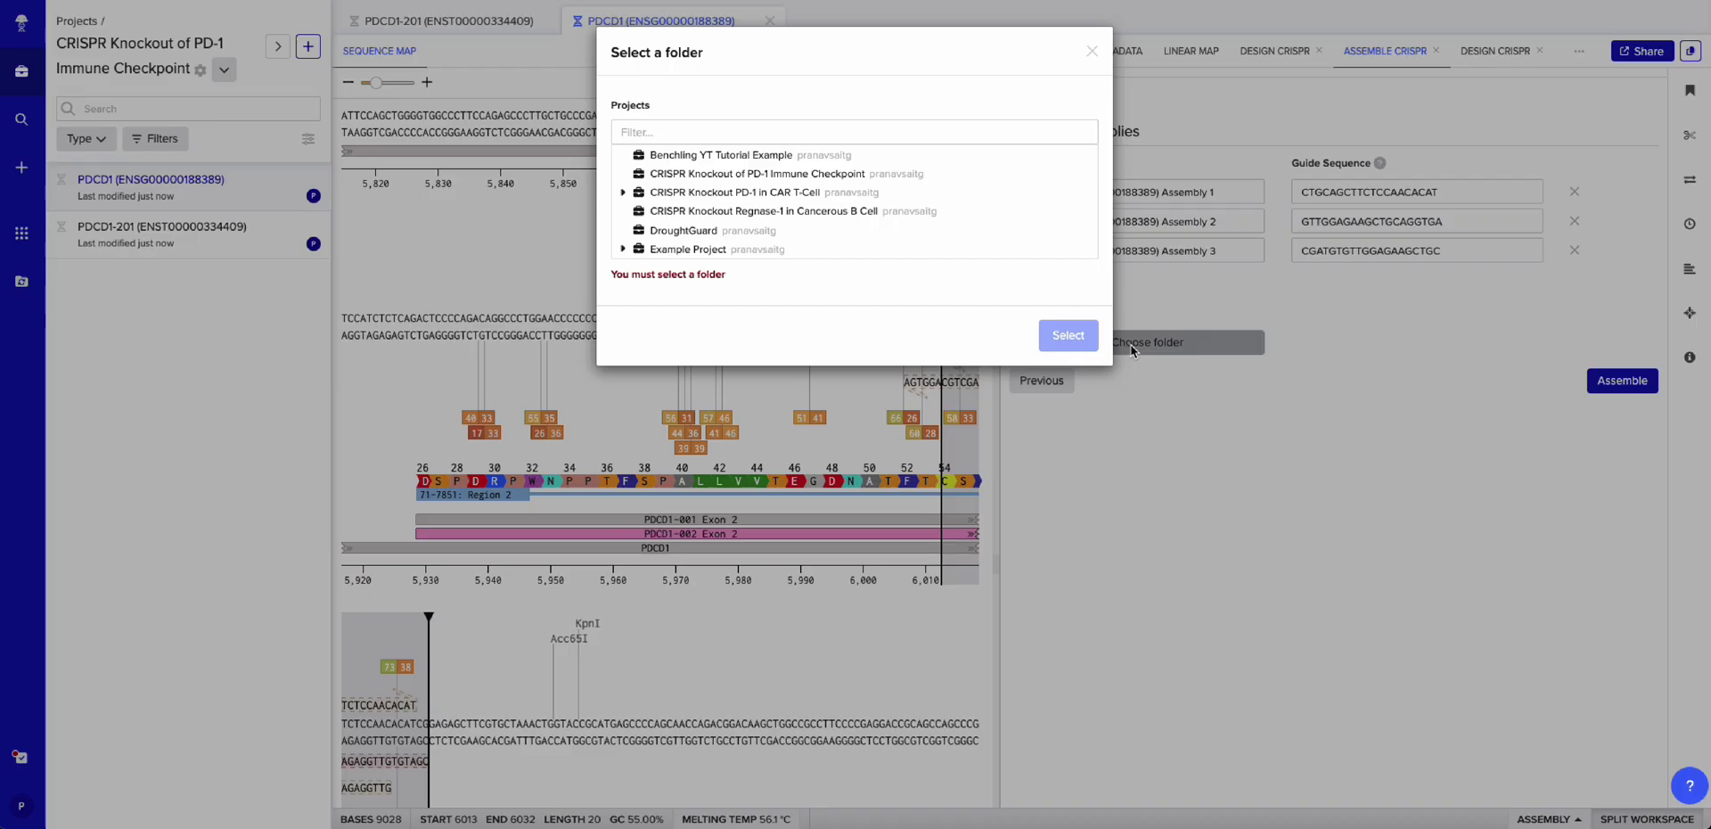
click(817, 175)
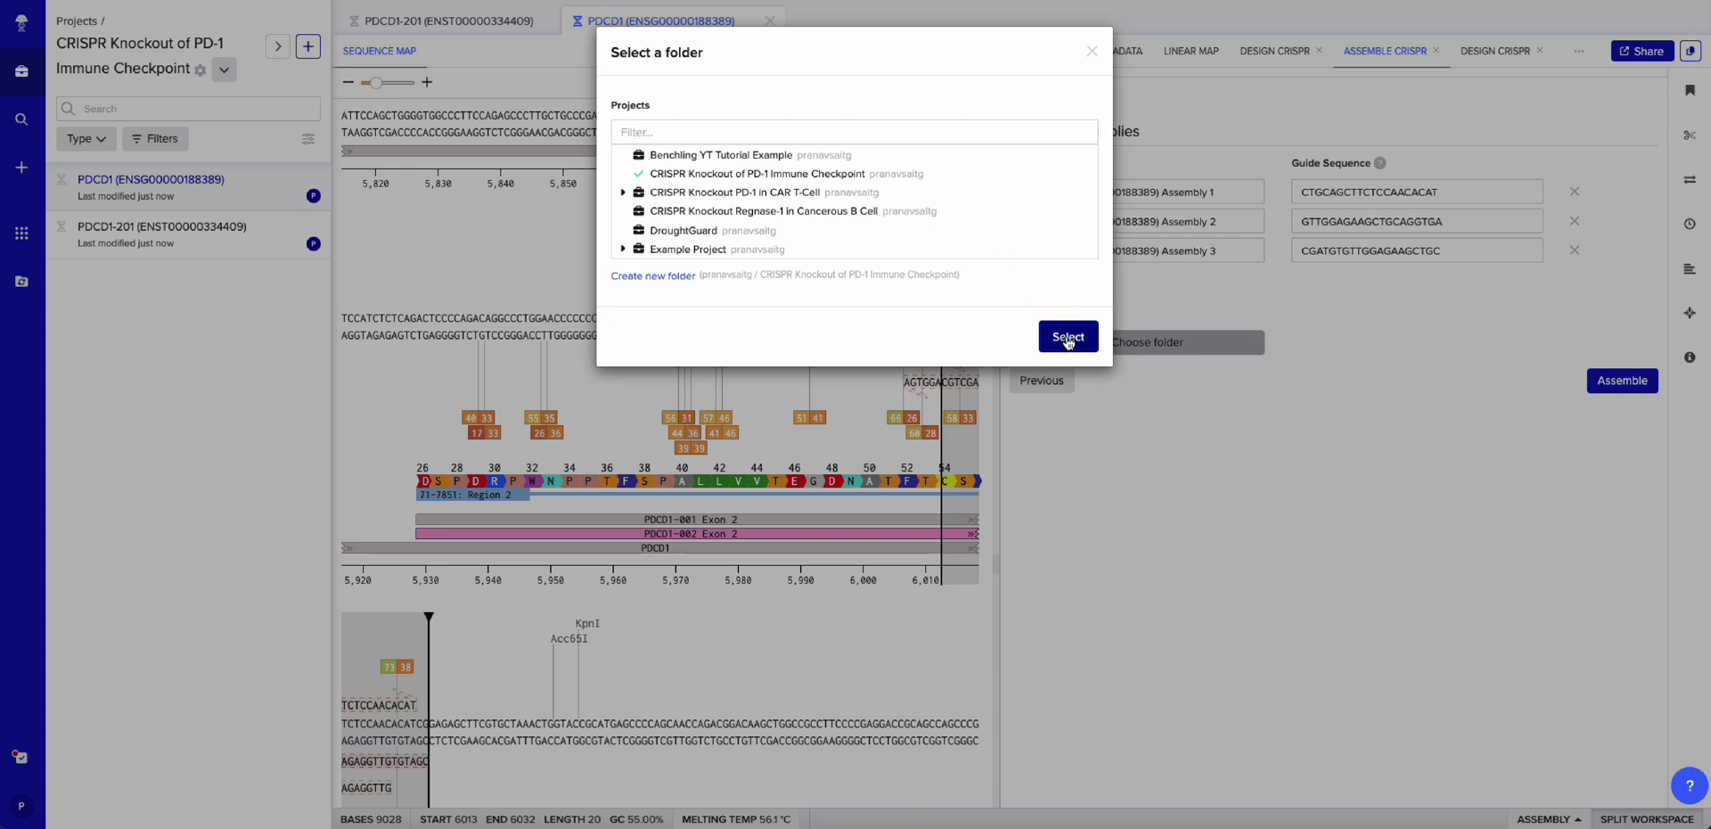
click(672, 276)
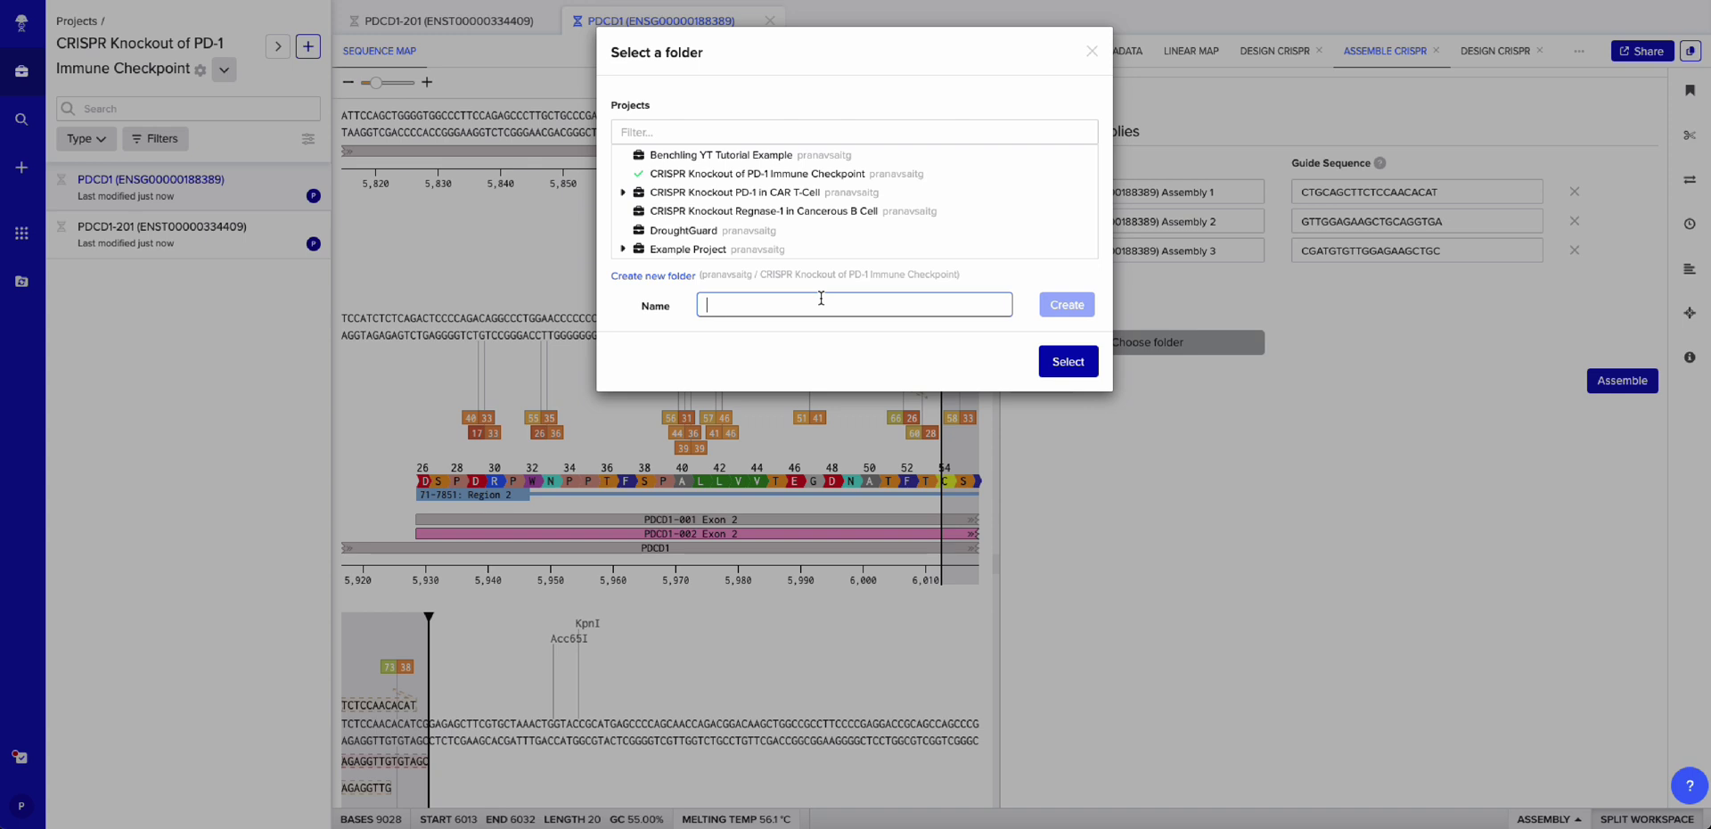
text(PDCD1)
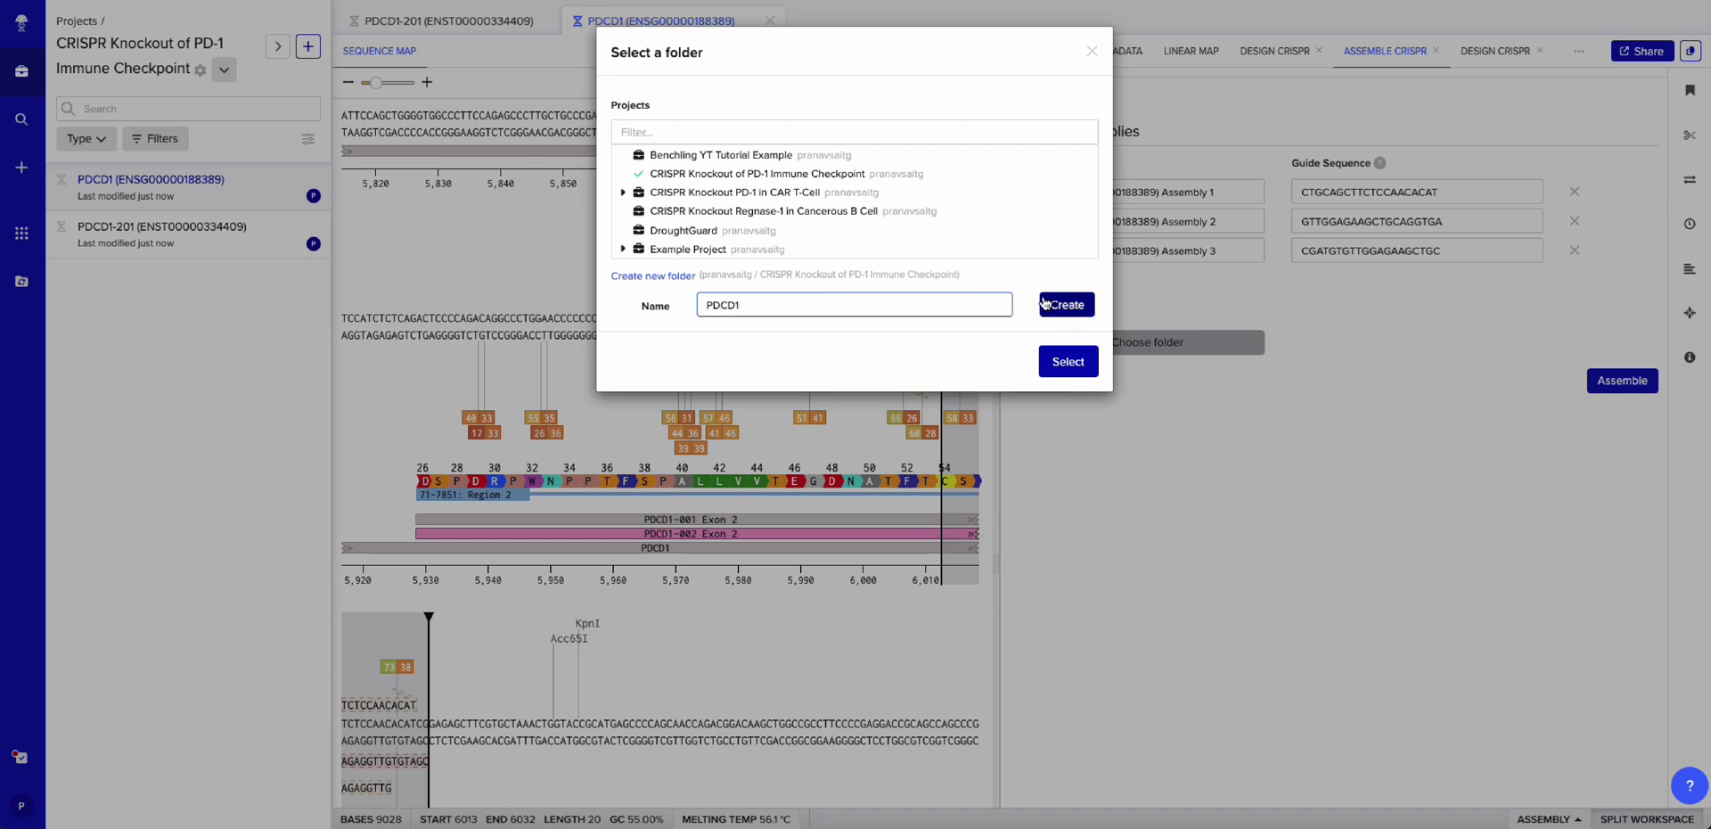
click(1072, 306)
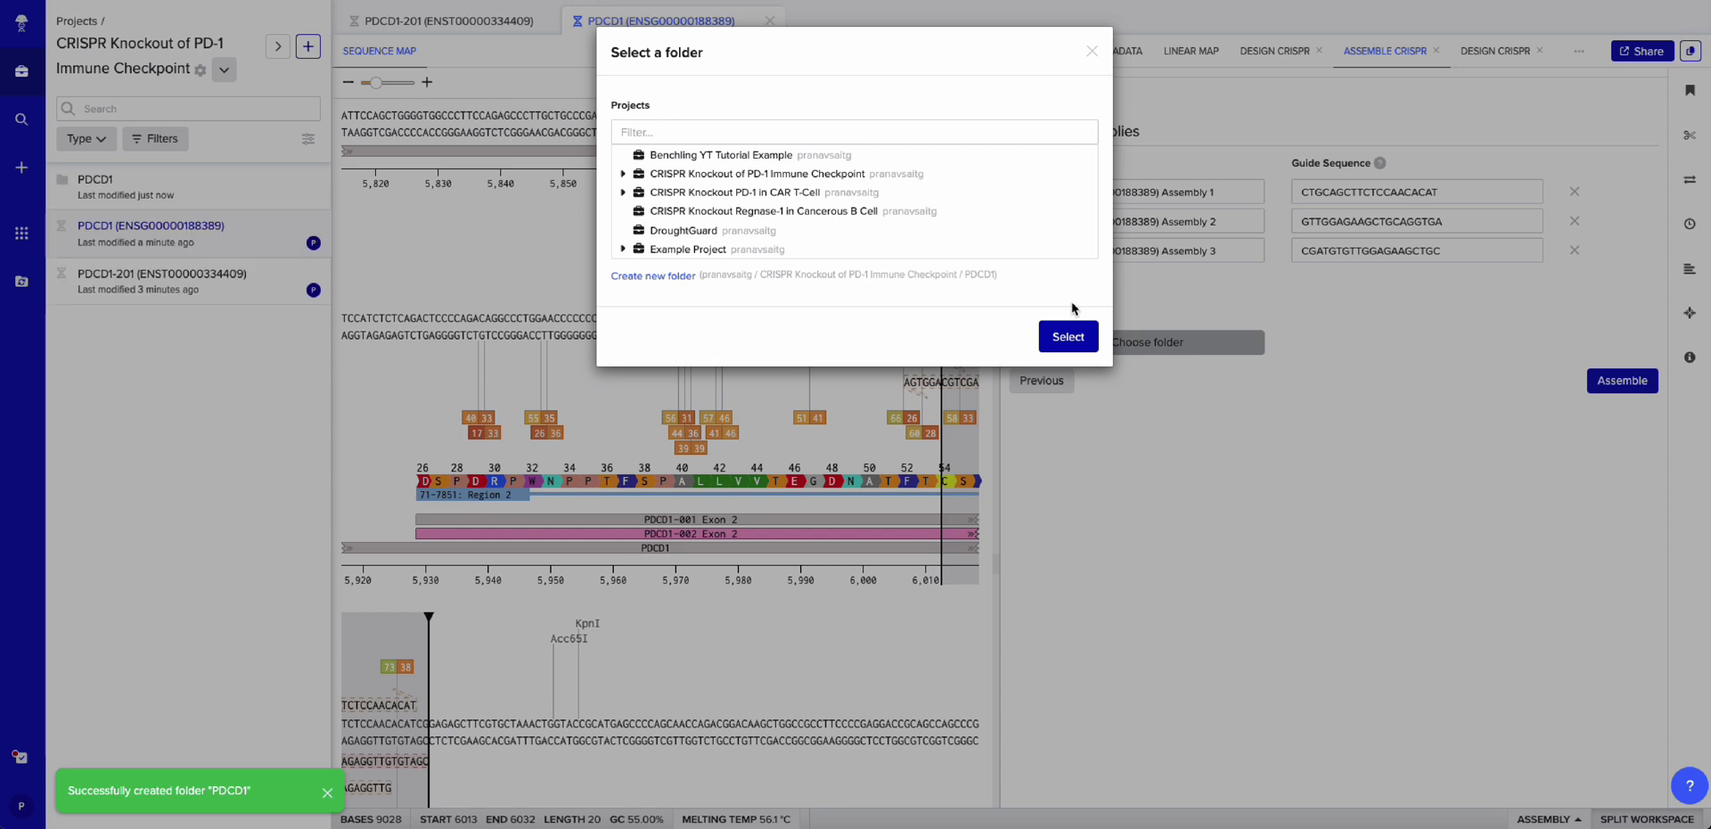
click(1073, 336)
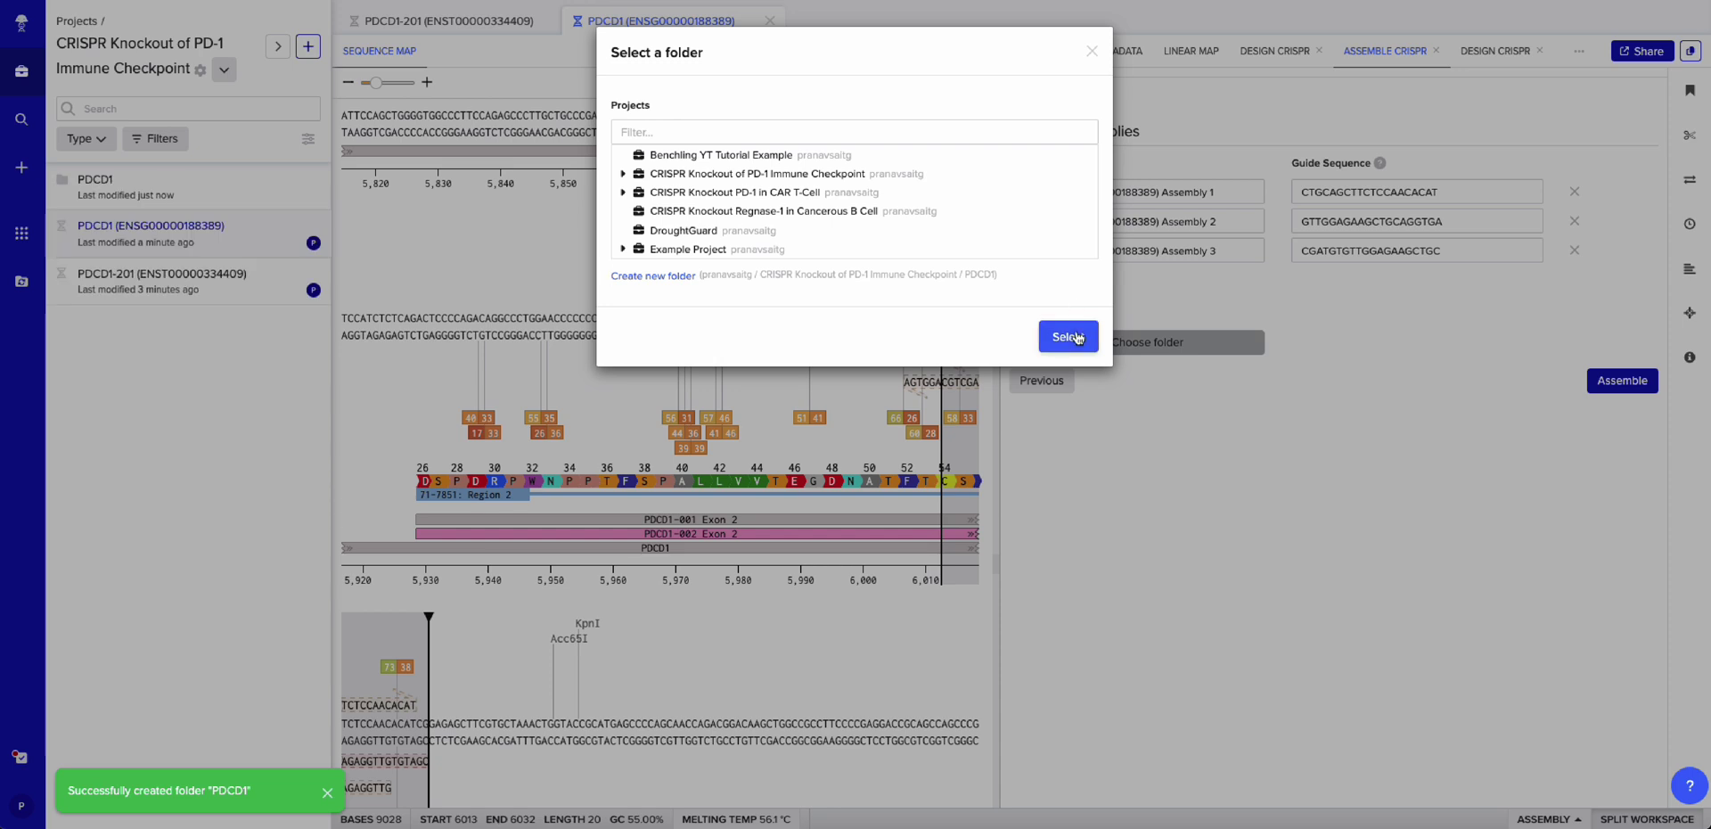
click(1624, 383)
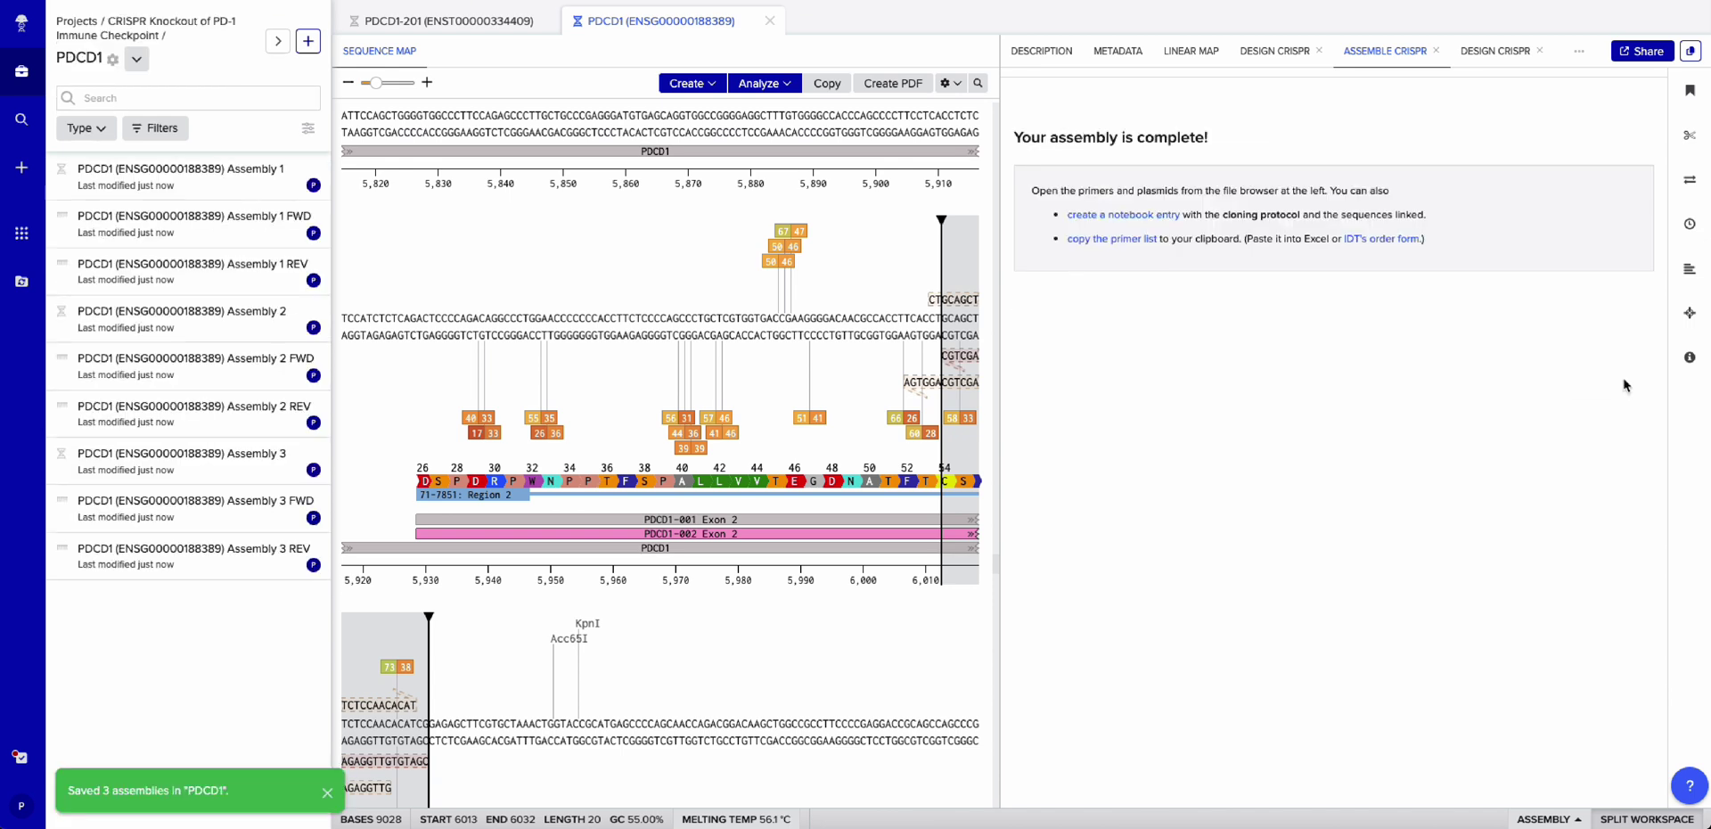
- Create the notebook entry and select the oligo names and bases in its table
click(1132, 216)
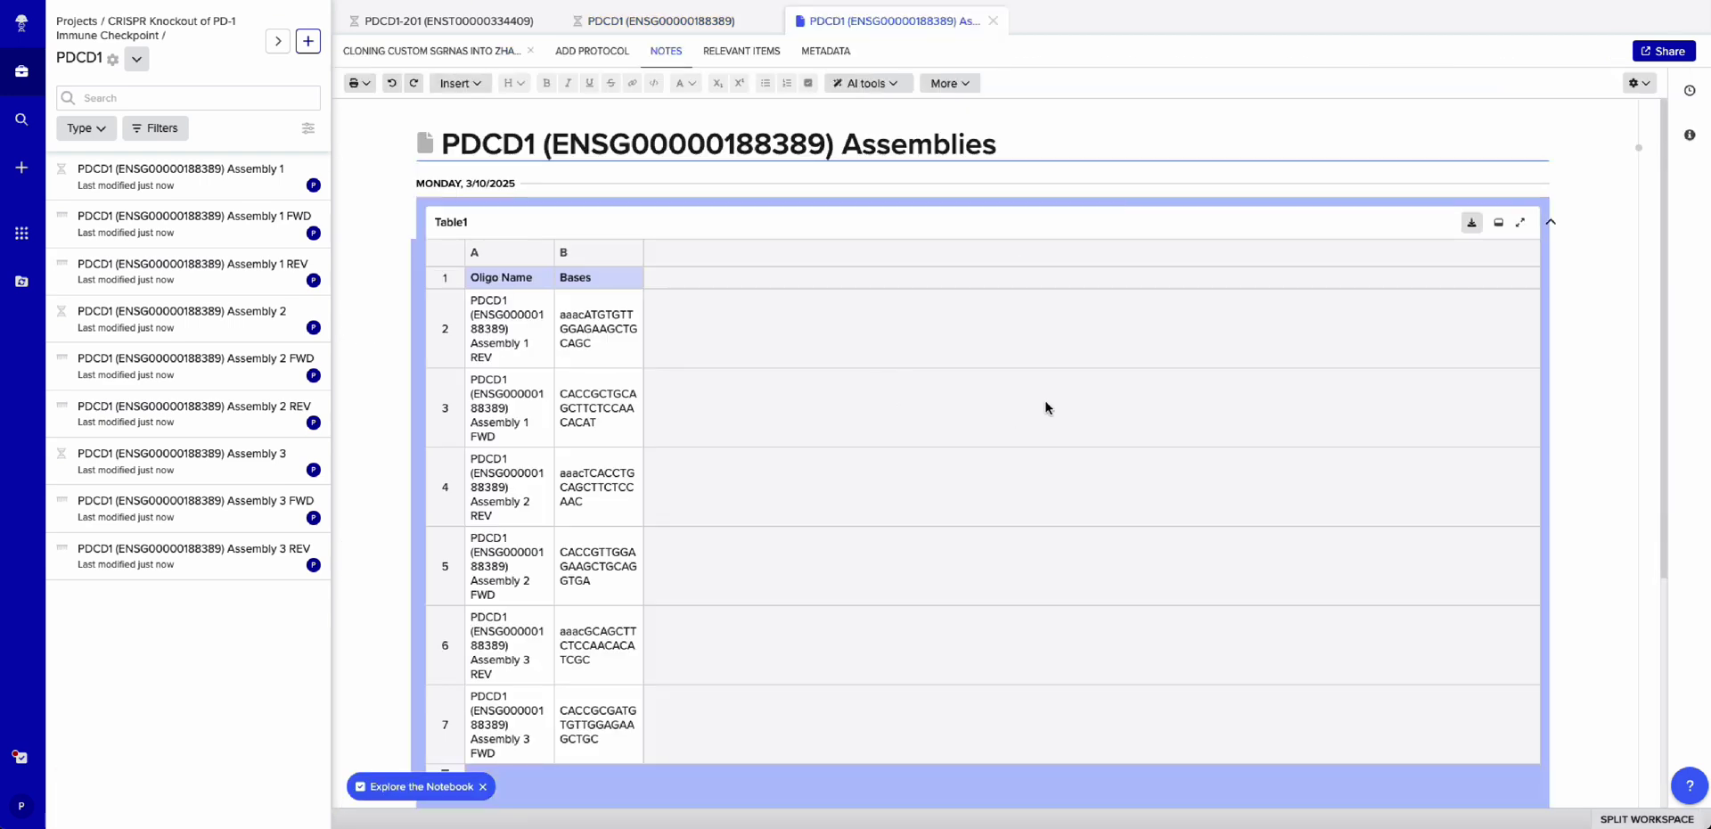
scroll(945, 493, down, 2)
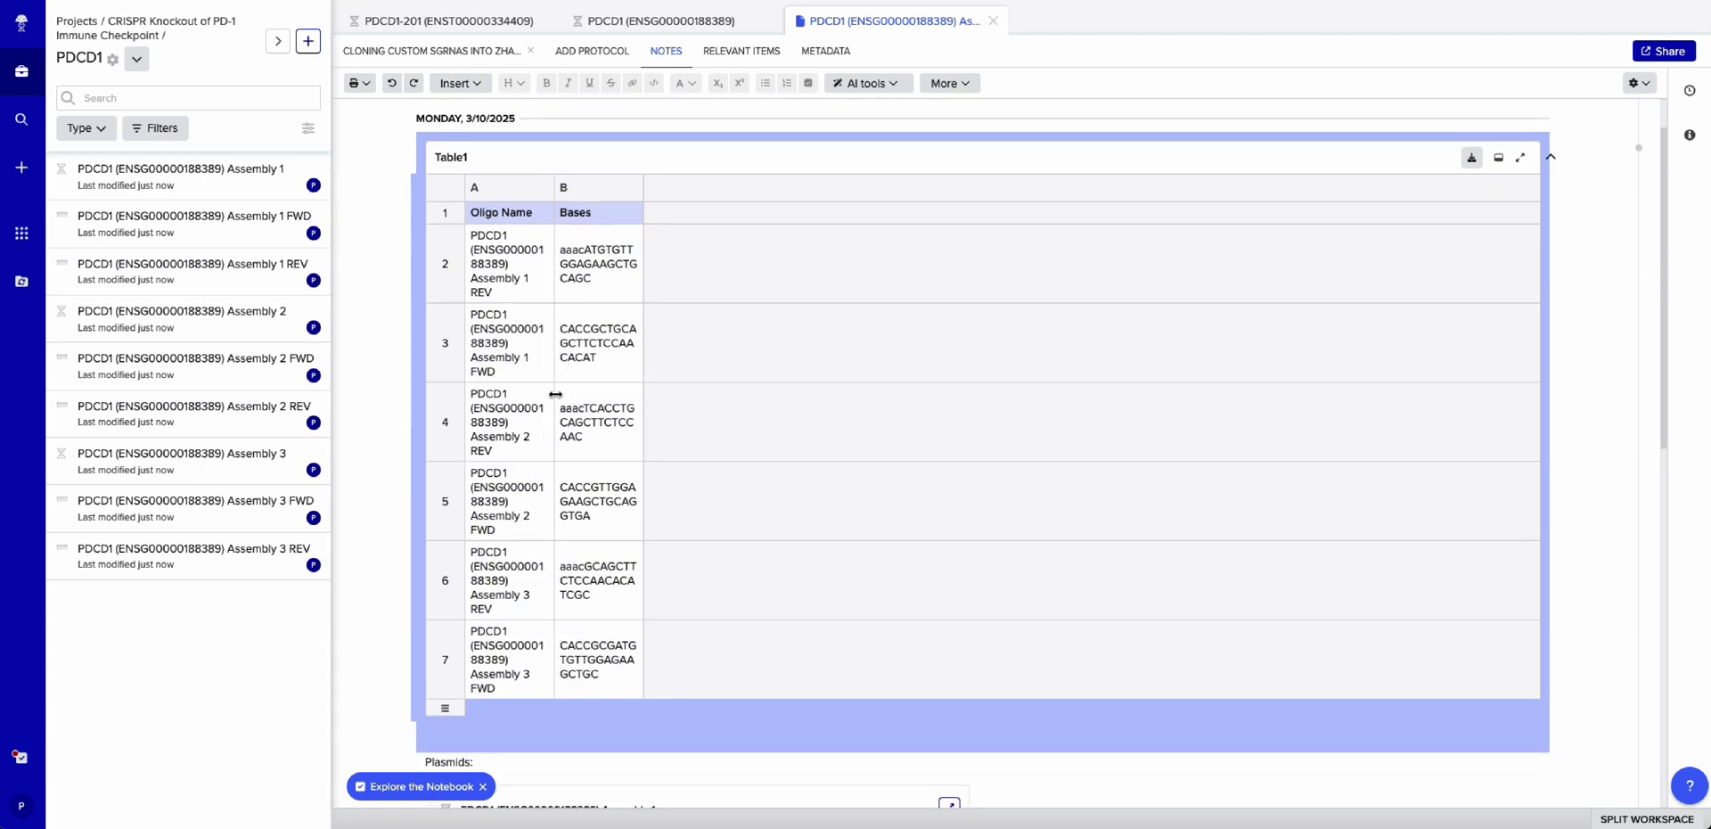
click(524, 271)
drag(524, 271, 592, 686)
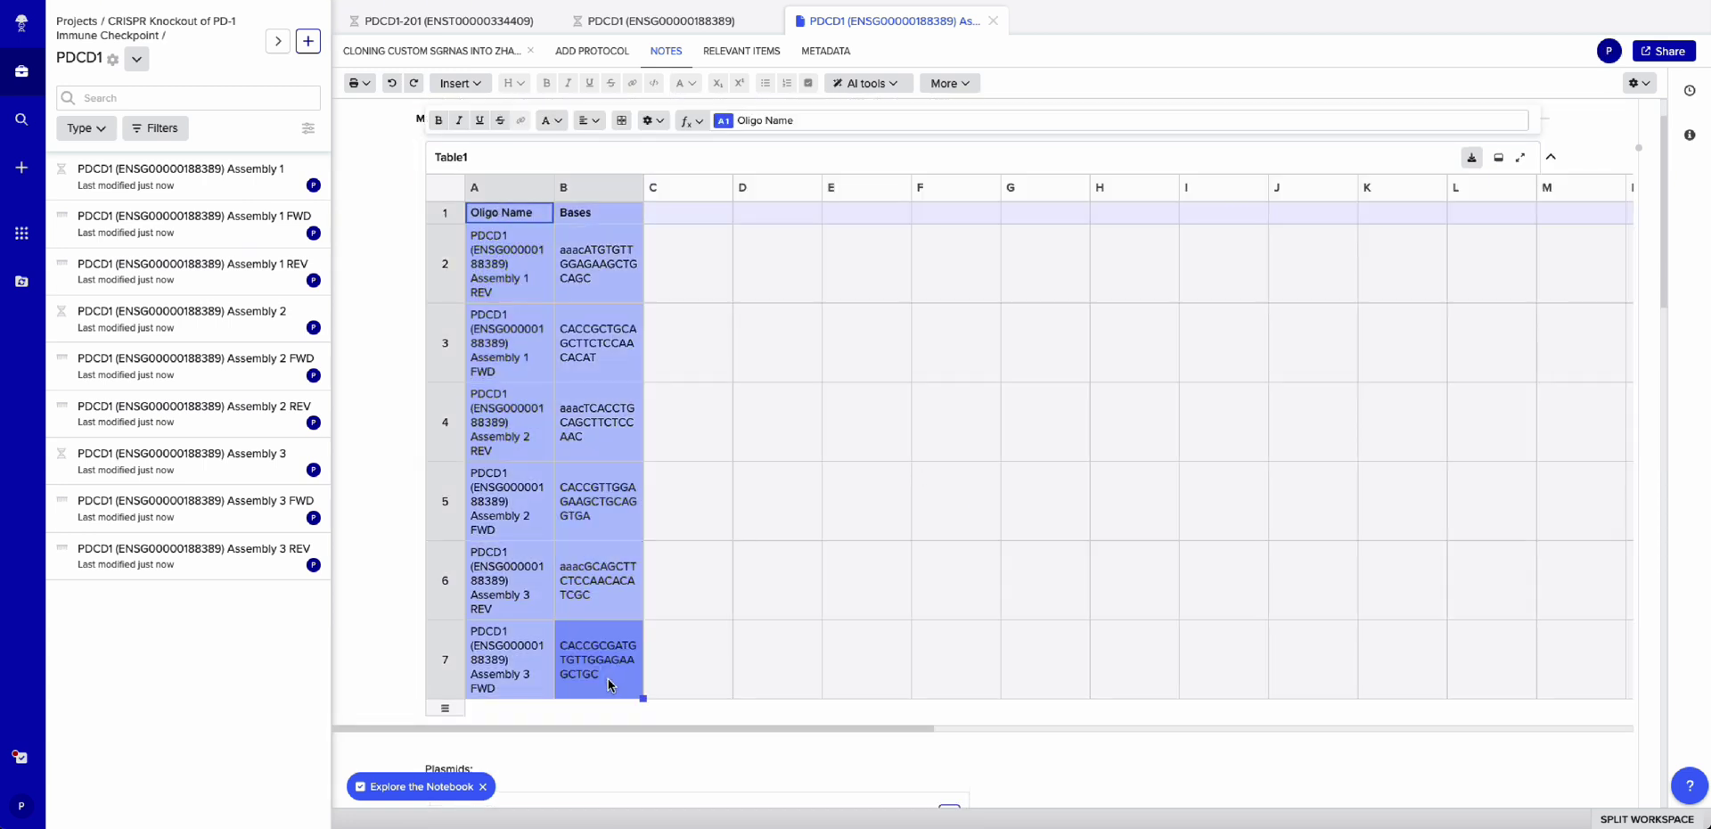
click(671, 615)
scroll(671, 615, down, 7)
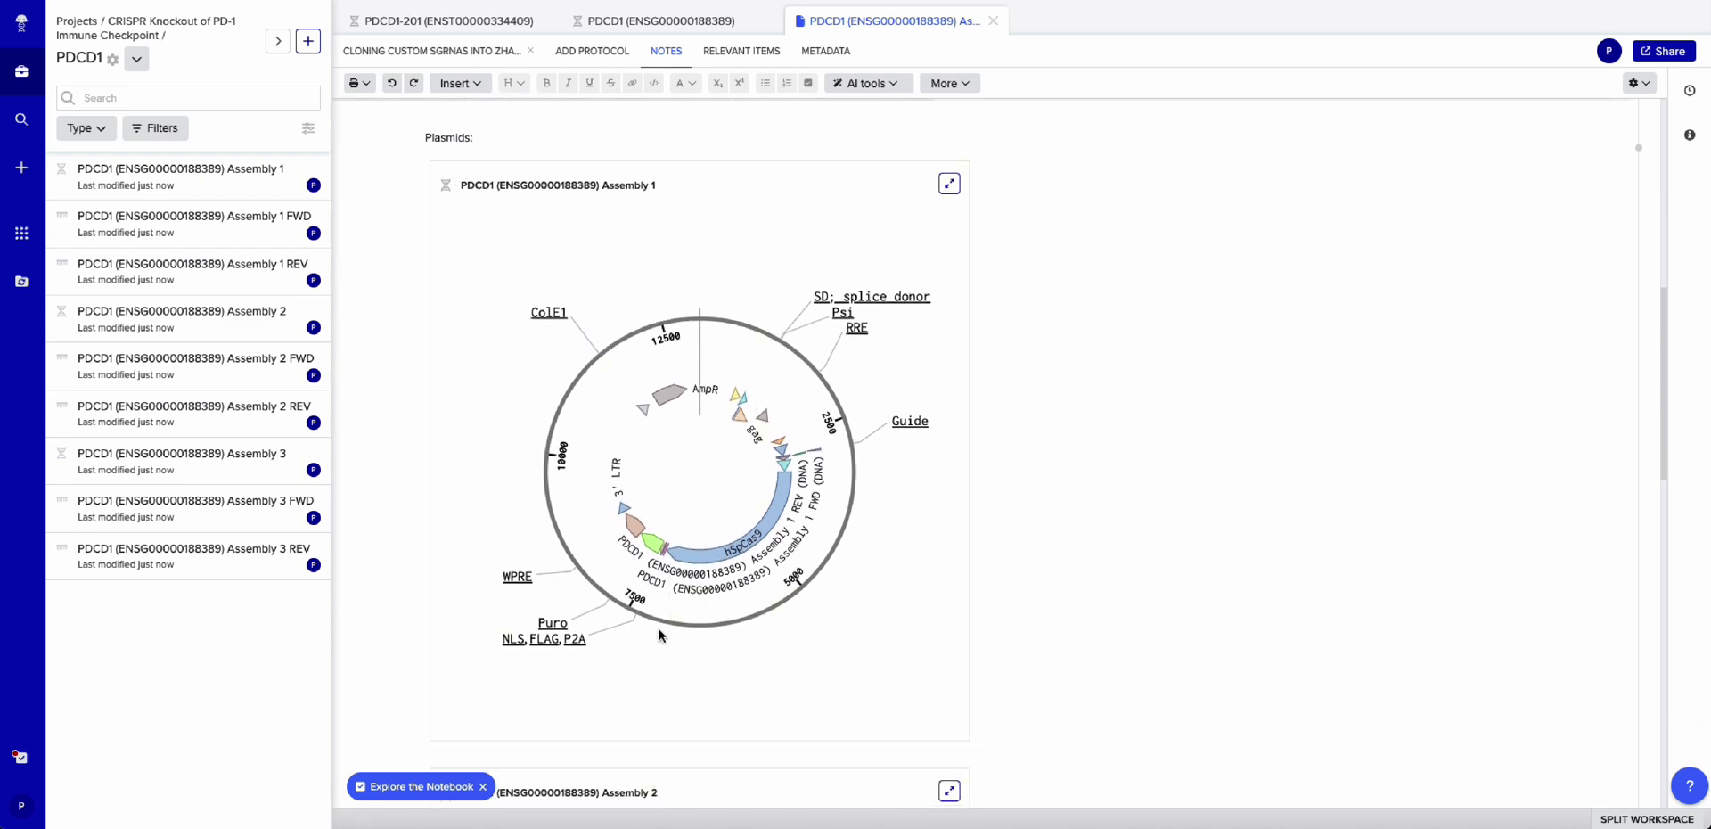
- Select the Assembly 1 plasmid map and review the entry's three assembly maps
click(652, 541)
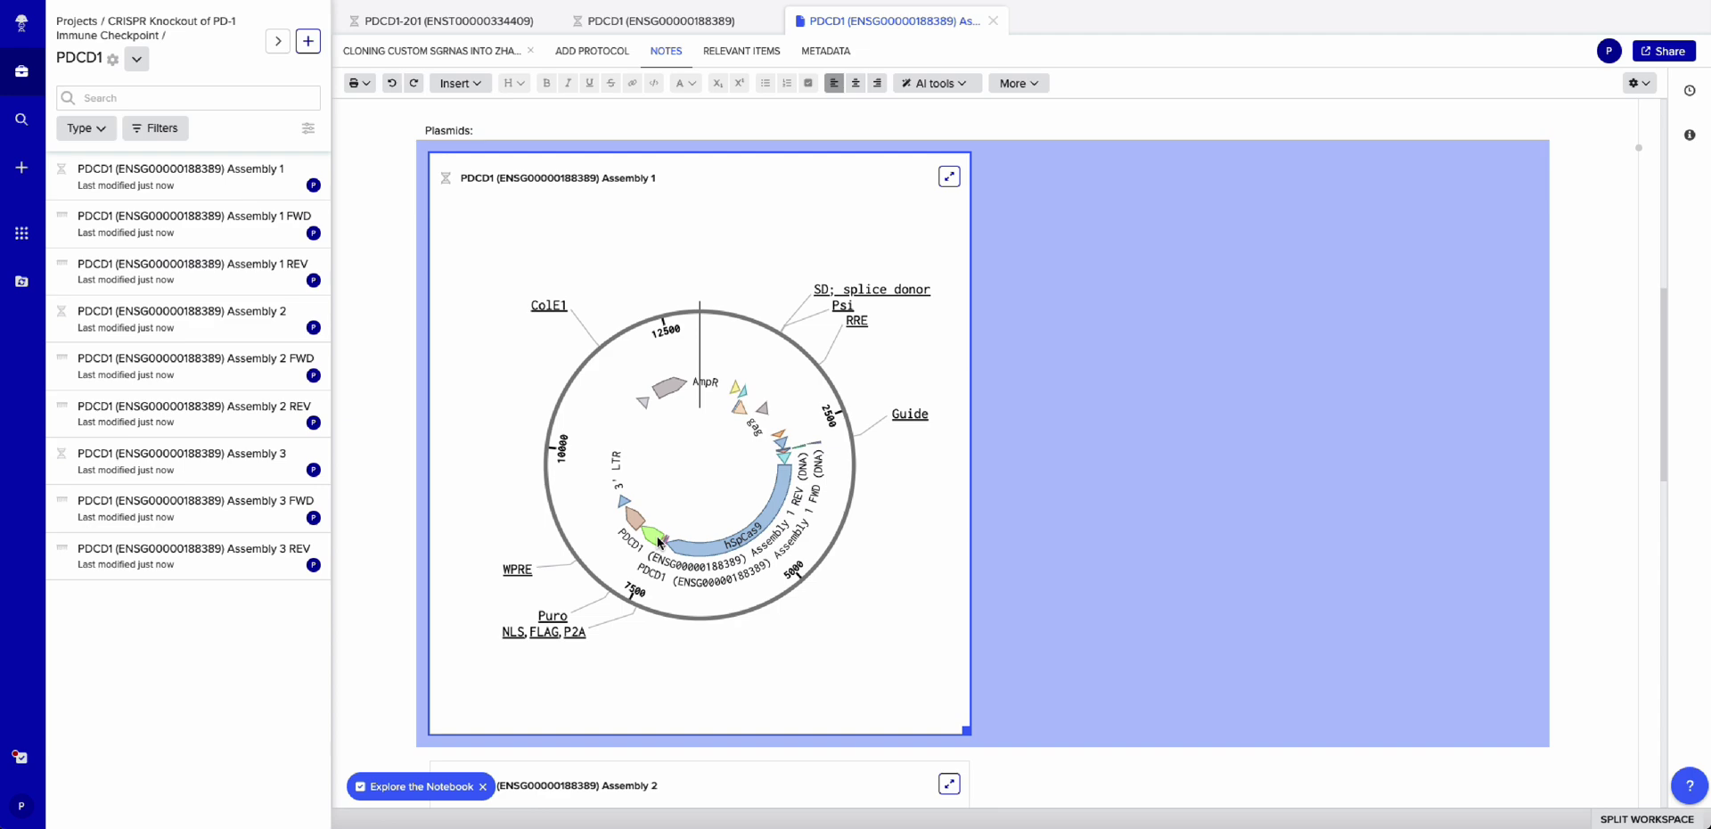
key(Delete)
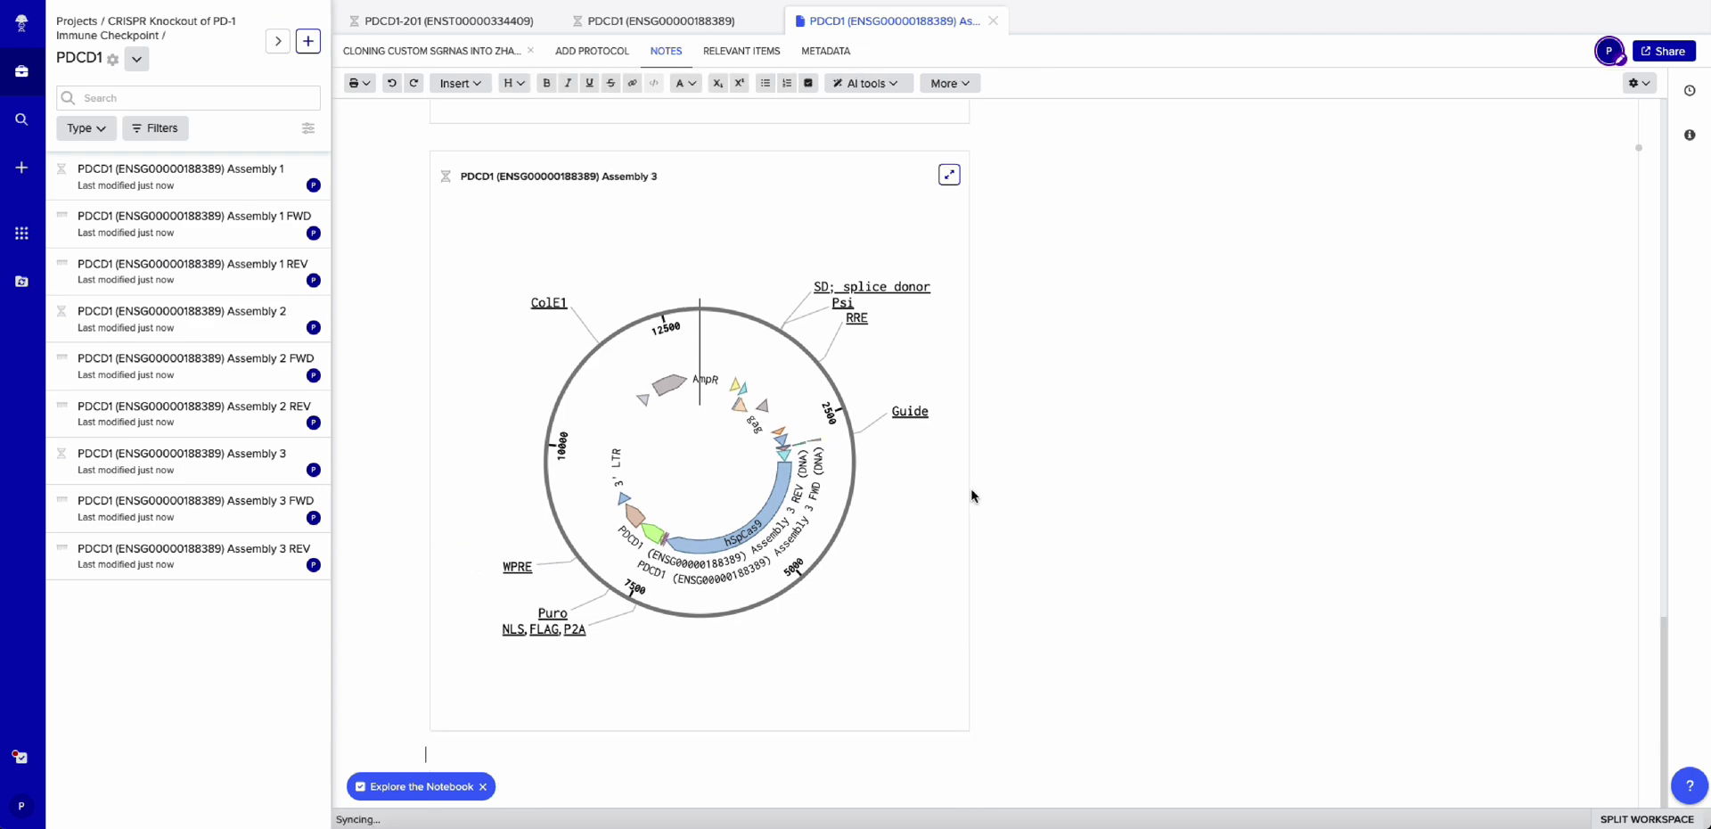
scroll(971, 496, up, 10)
scroll(971, 495, up, 10)
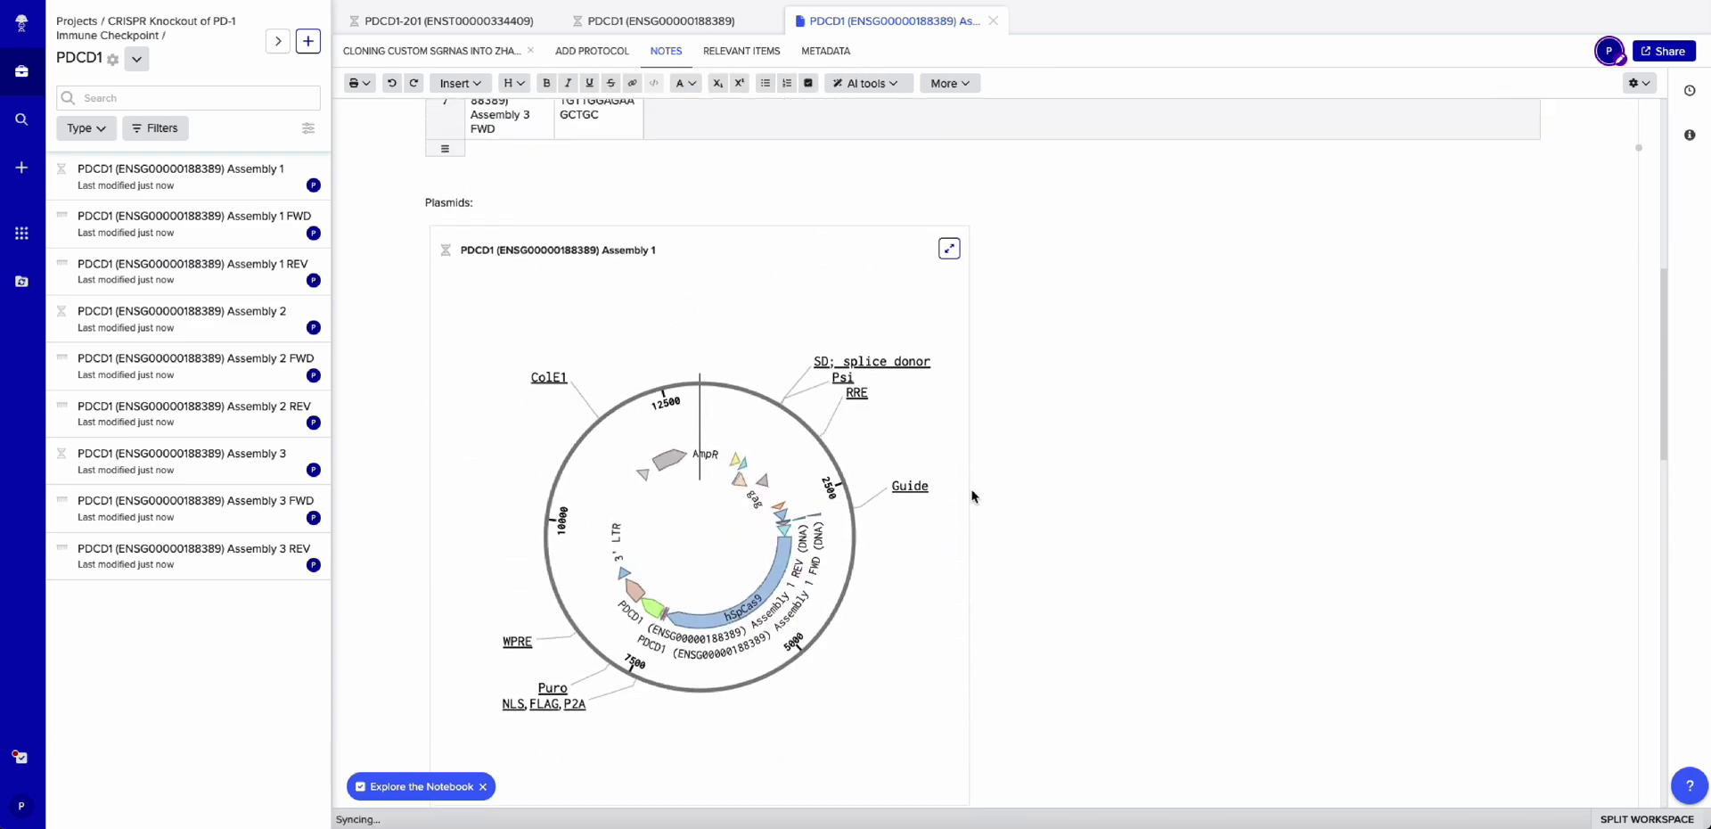
scroll(971, 495, down, 8)
scroll(972, 495, down, 6)
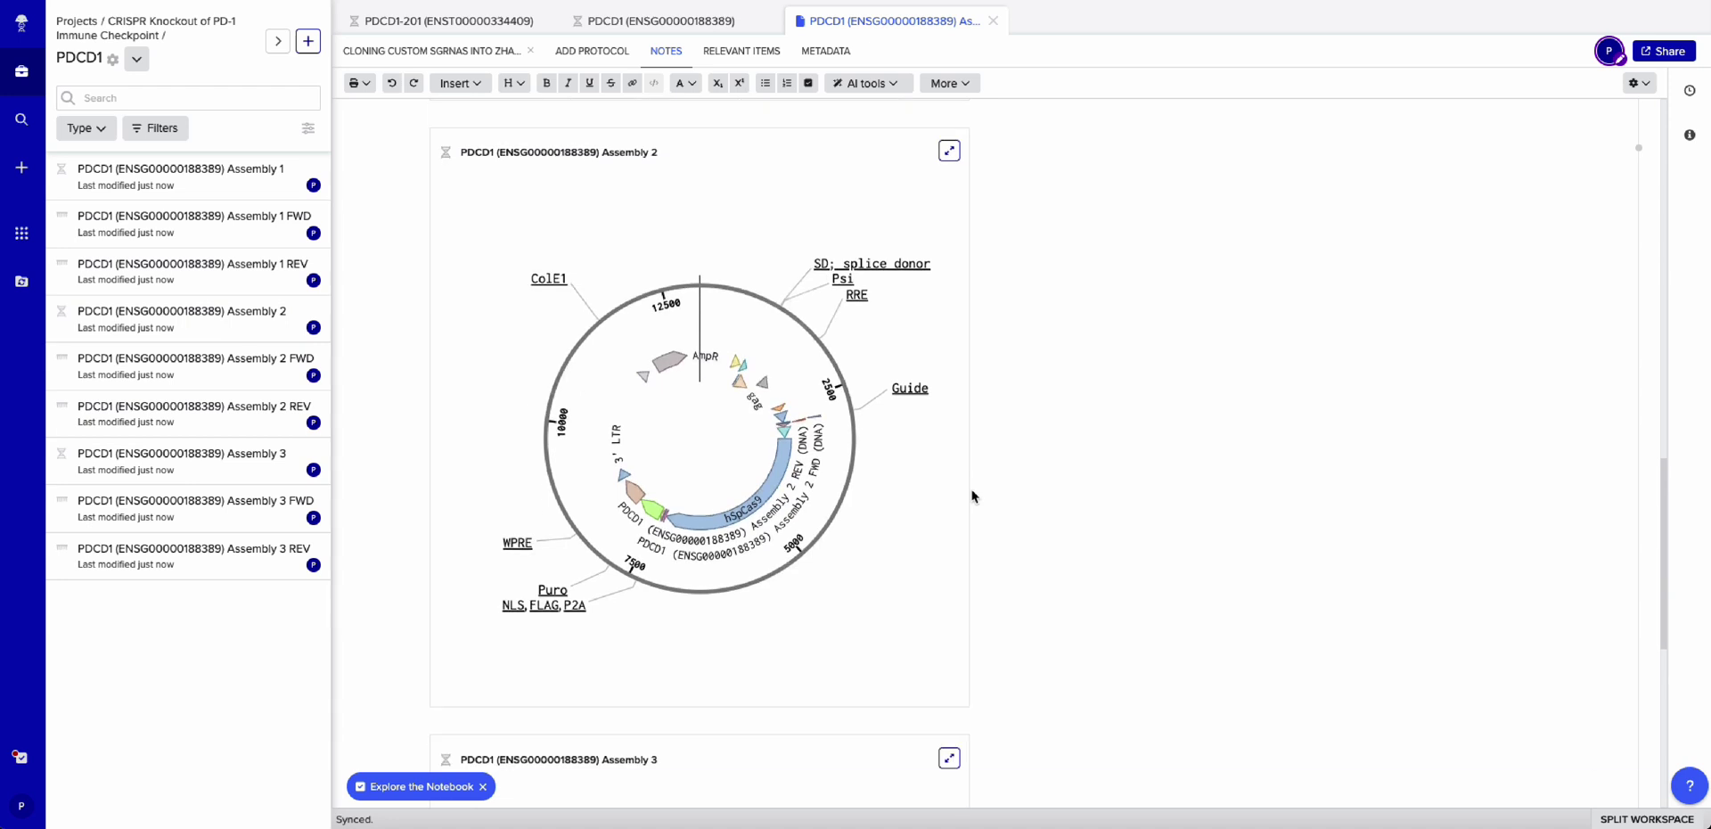